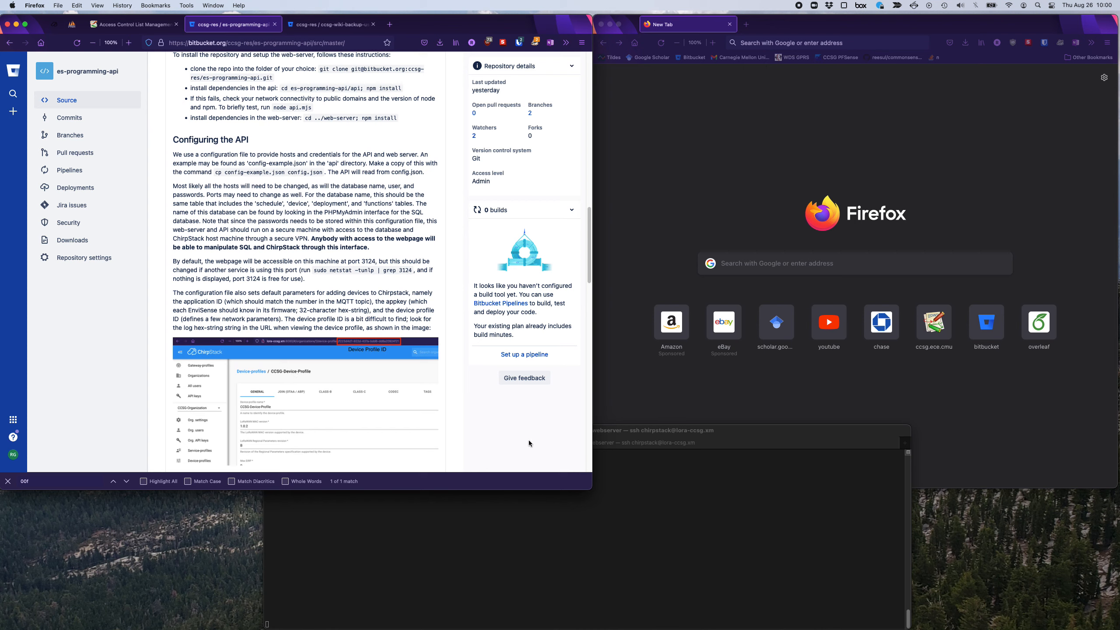
Step: Load the EnviSense Programming API page at lora-ccsg.xm:3124 in the new browser window
{"action": "left_click", "coordinate": [650, 598]}
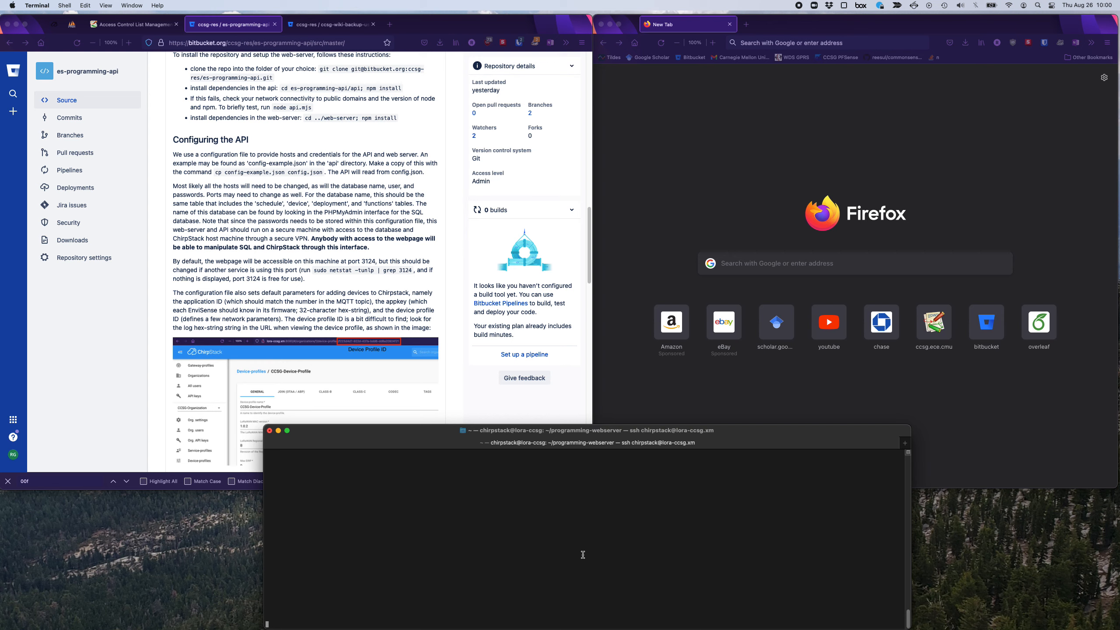
{"action": "left_click", "coordinate": [718, 182]}
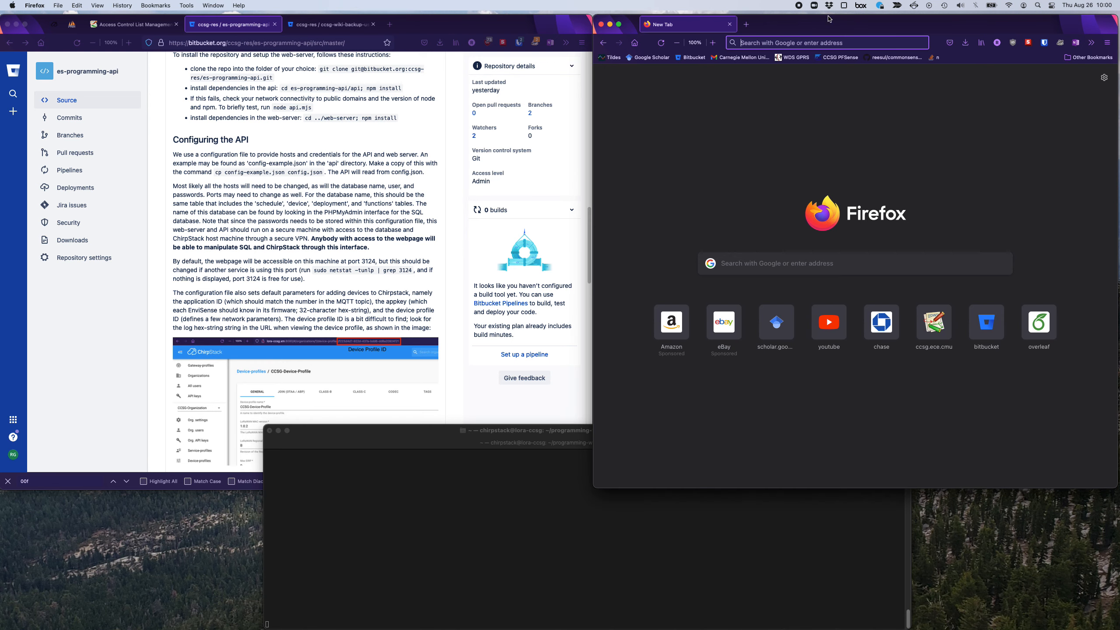
{"action": "left_click", "coordinate": [824, 40]}
{"action": "type", "text": "lora-cc"}
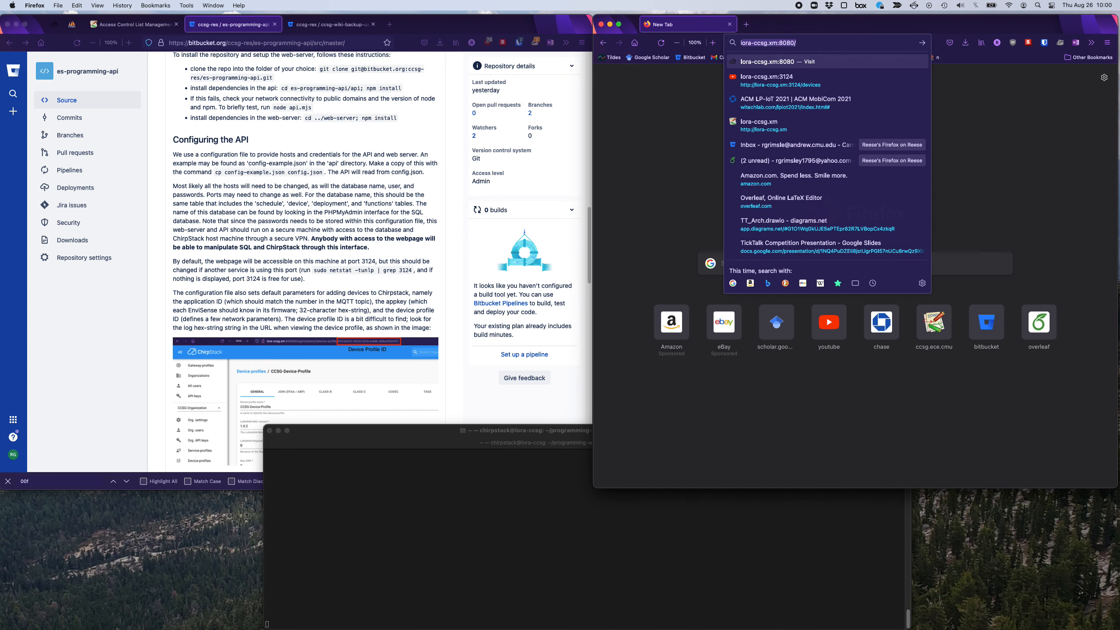
{"action": "type", "text": "sg"}
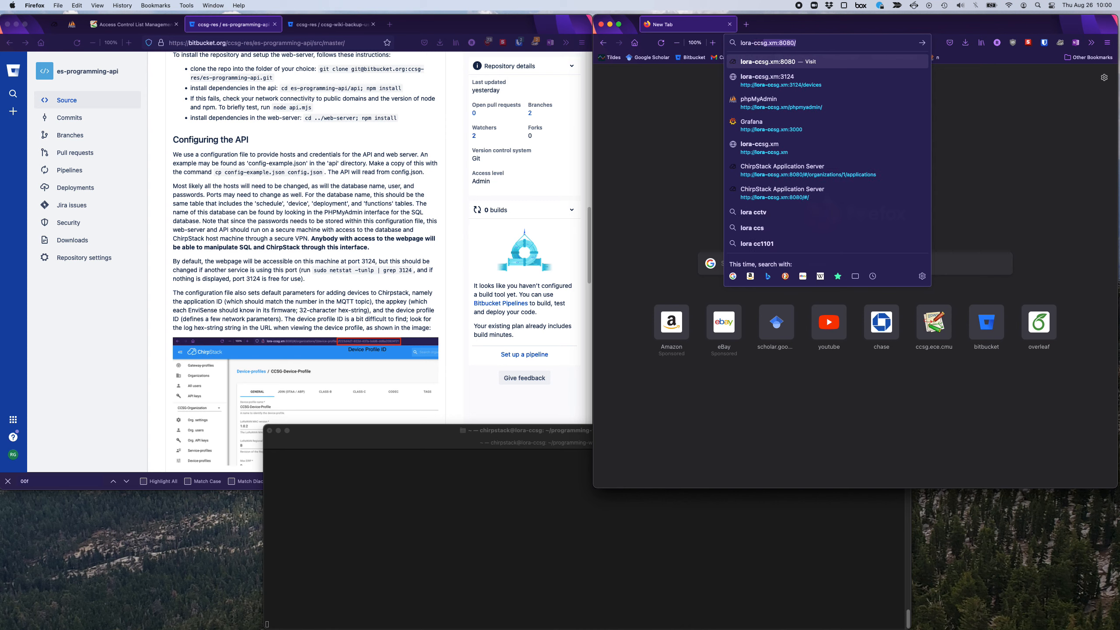
{"action": "key", "text": "Delete"}
{"action": "type", "text": ".xm:3"}
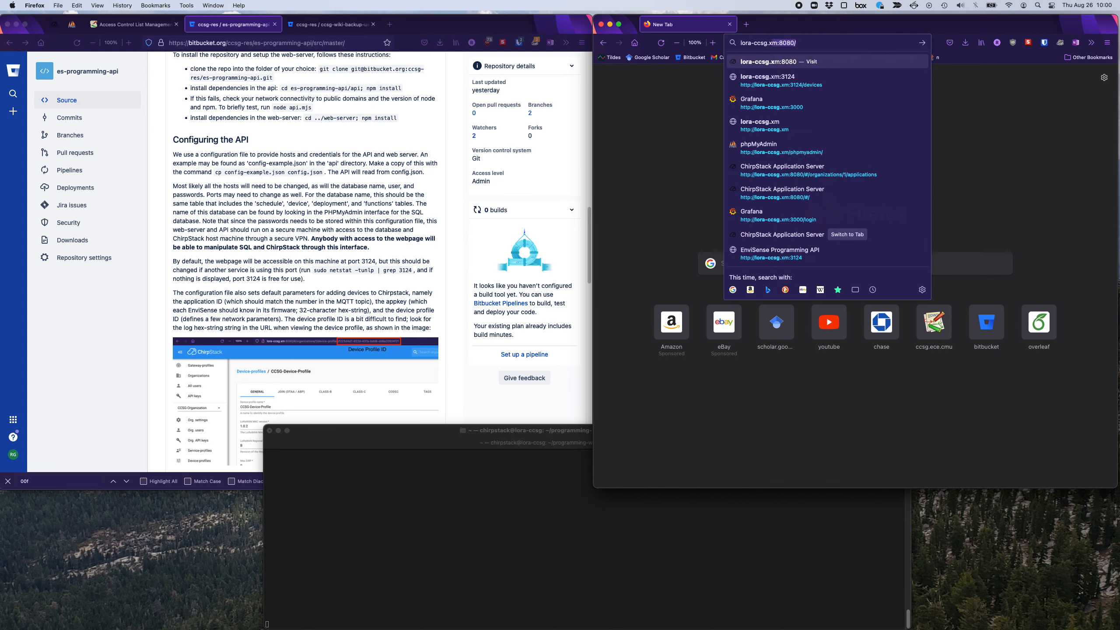
{"action": "type", "text": "124"}
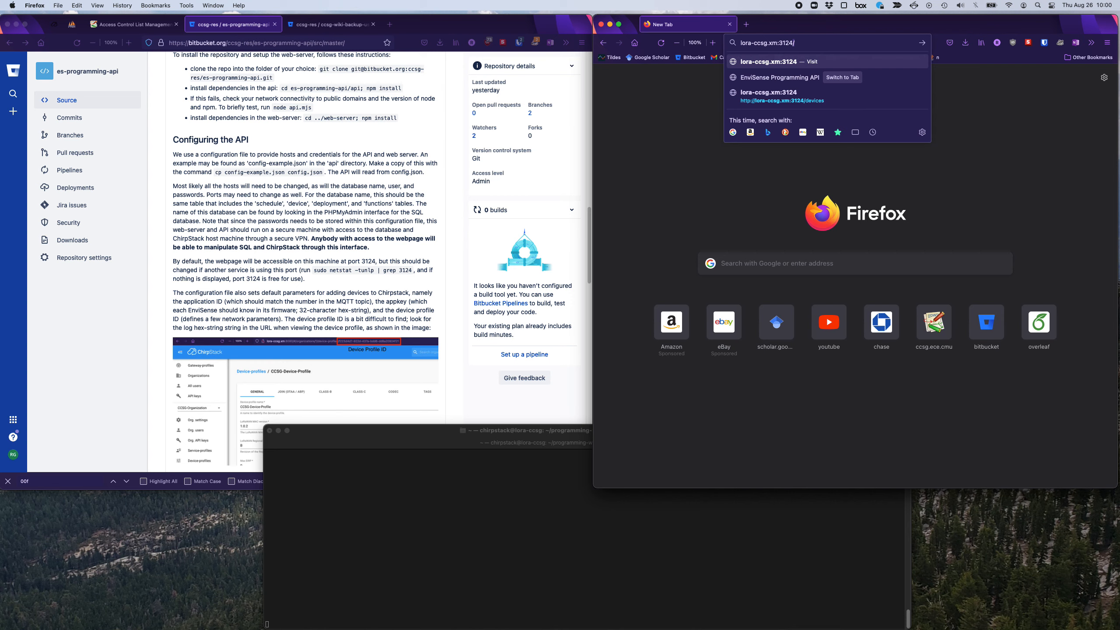
{"action": "key", "text": "super+Tab"}
{"action": "left_click", "coordinate": [809, 43]}
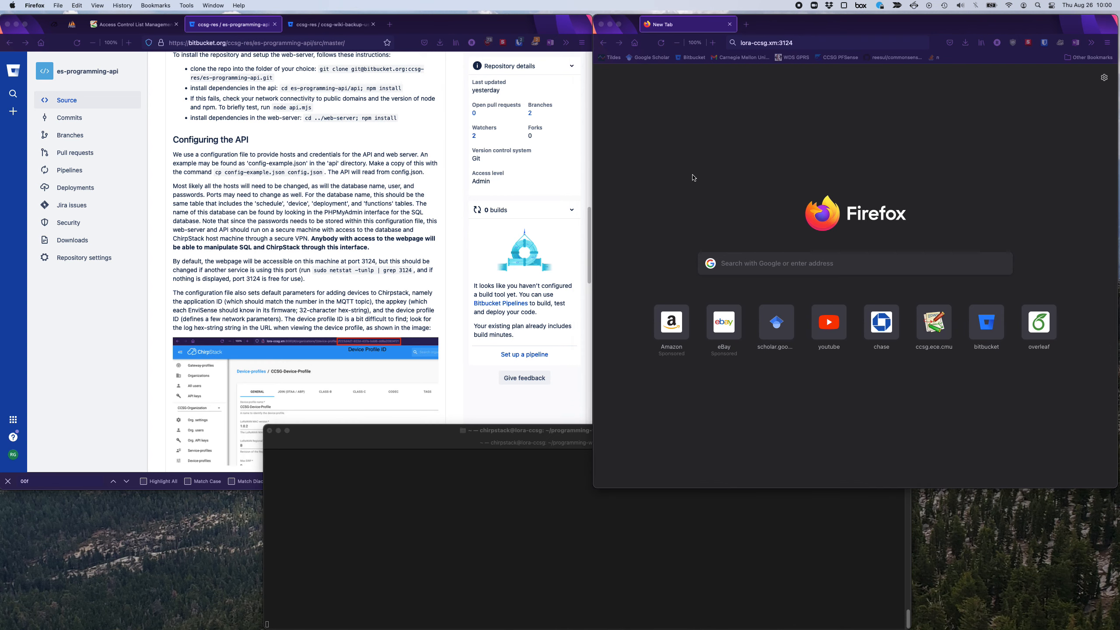
{"action": "key", "text": "Return"}
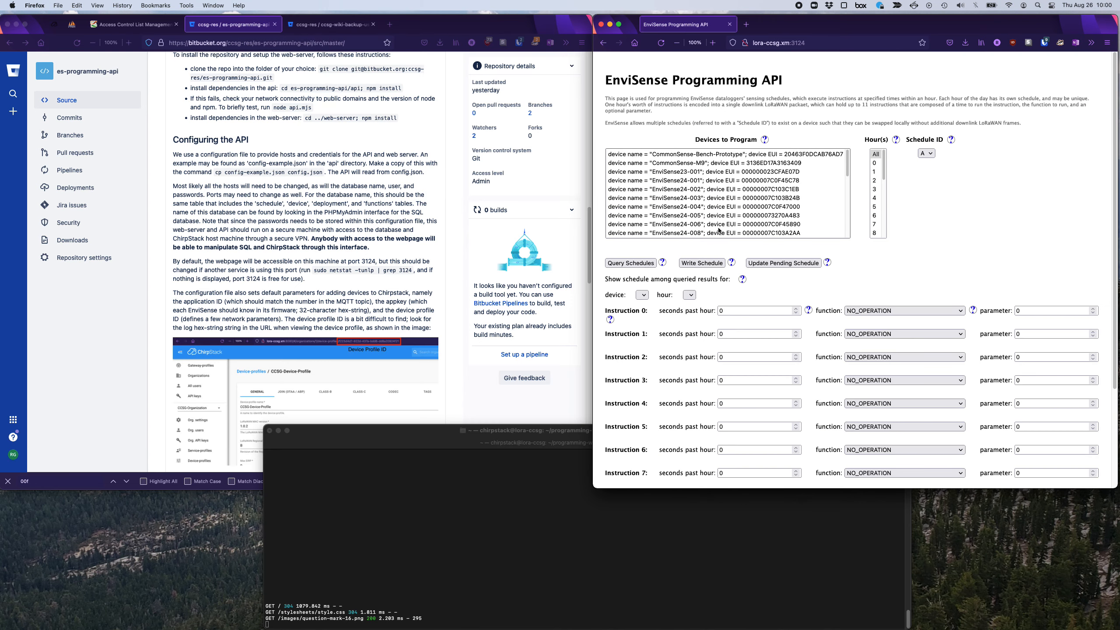
Step: Look through the list of devices to program, the instruction rows and the new-device form
{"action": "scroll", "coordinate": [739, 201], "scroll_direction": "down", "scroll_amount": 4}
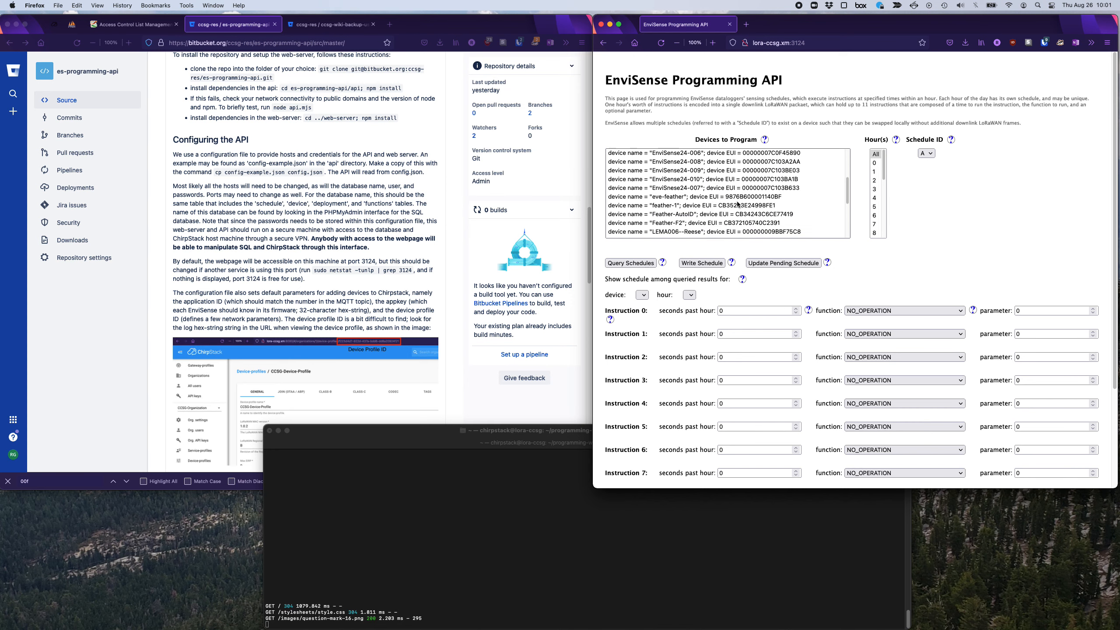
{"action": "scroll", "coordinate": [739, 204], "scroll_direction": "down", "scroll_amount": 5}
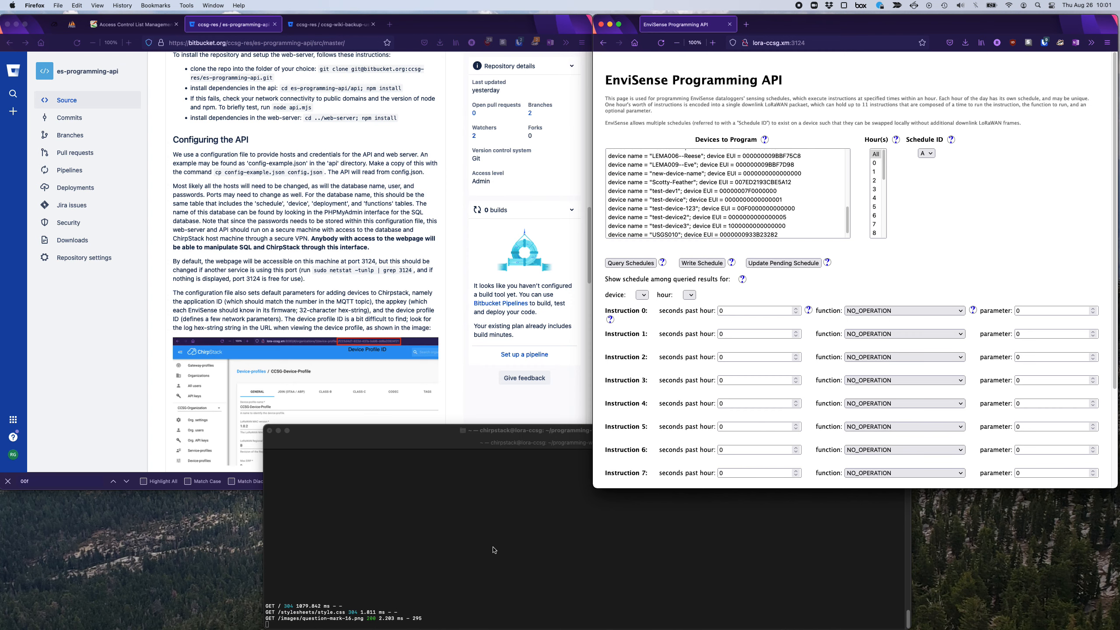
{"action": "scroll", "coordinate": [868, 283], "scroll_direction": "down", "scroll_amount": 3}
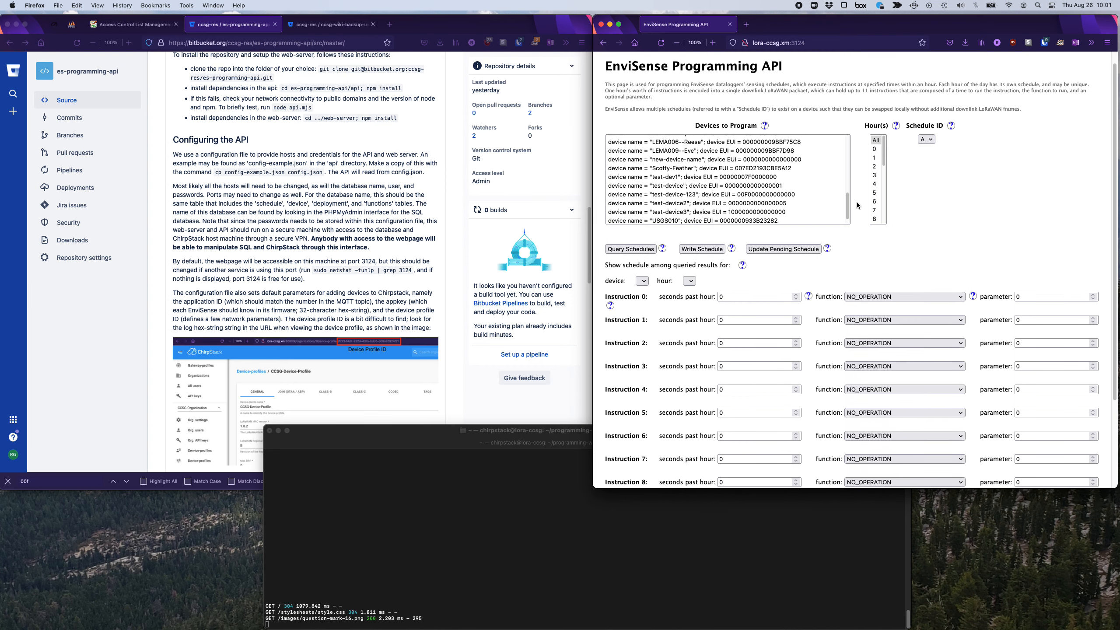
{"action": "scroll", "coordinate": [771, 348], "scroll_direction": "down", "scroll_amount": 5}
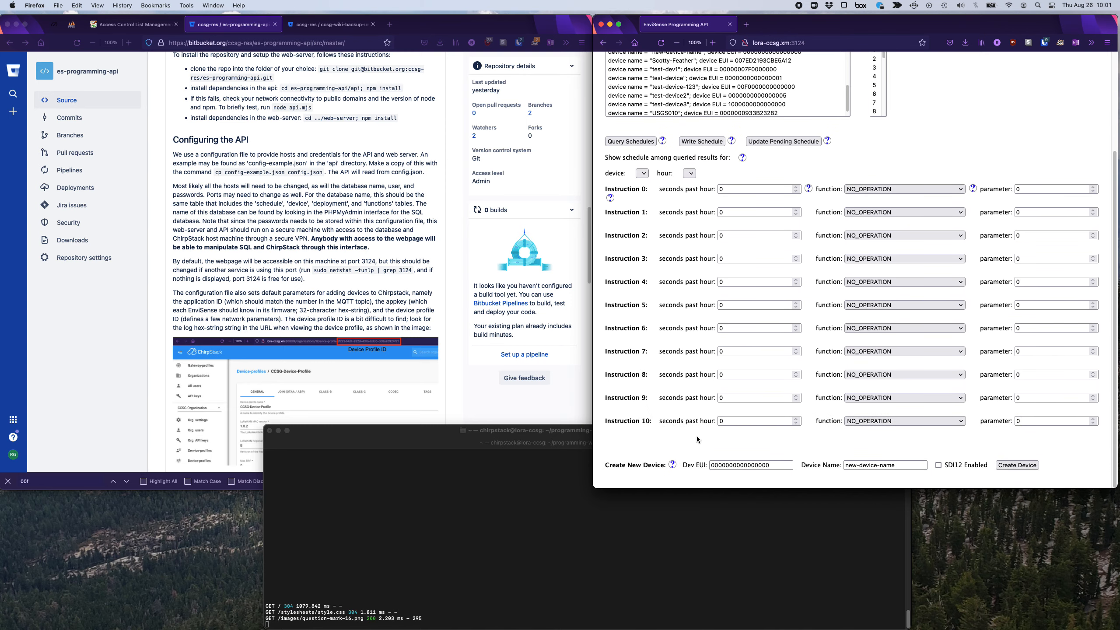
{"action": "scroll", "coordinate": [794, 315], "scroll_direction": "up", "scroll_amount": 8}
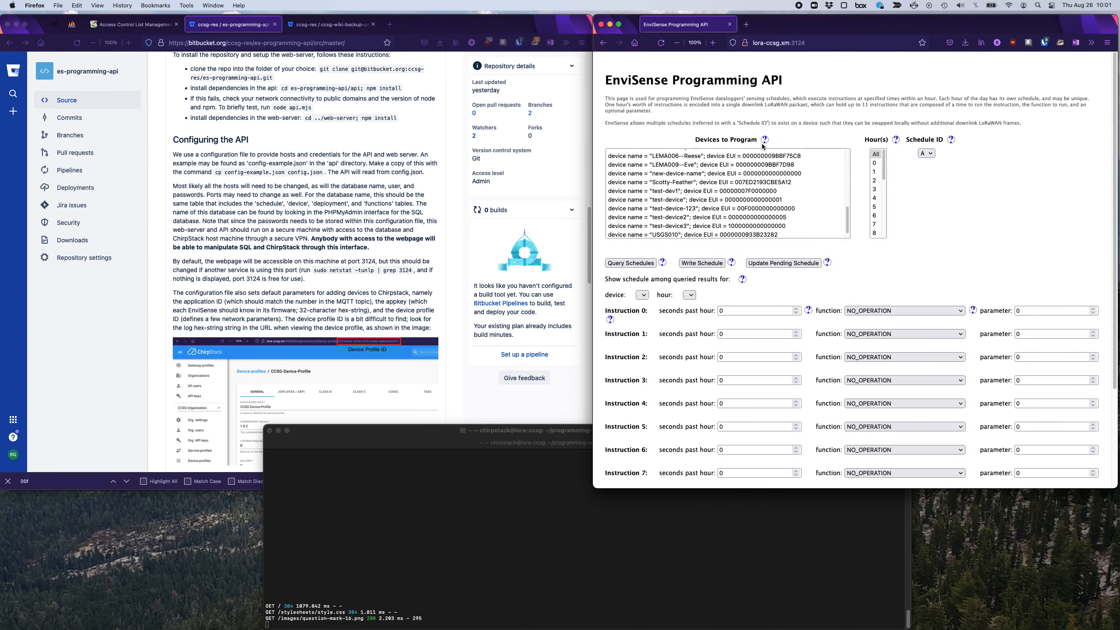
{"action": "mouse_move", "coordinate": [766, 141]}
Step: Set the new device's Dev EUI to 0000000F00000000
{"action": "scroll", "coordinate": [976, 259], "scroll_direction": "down", "scroll_amount": 5}
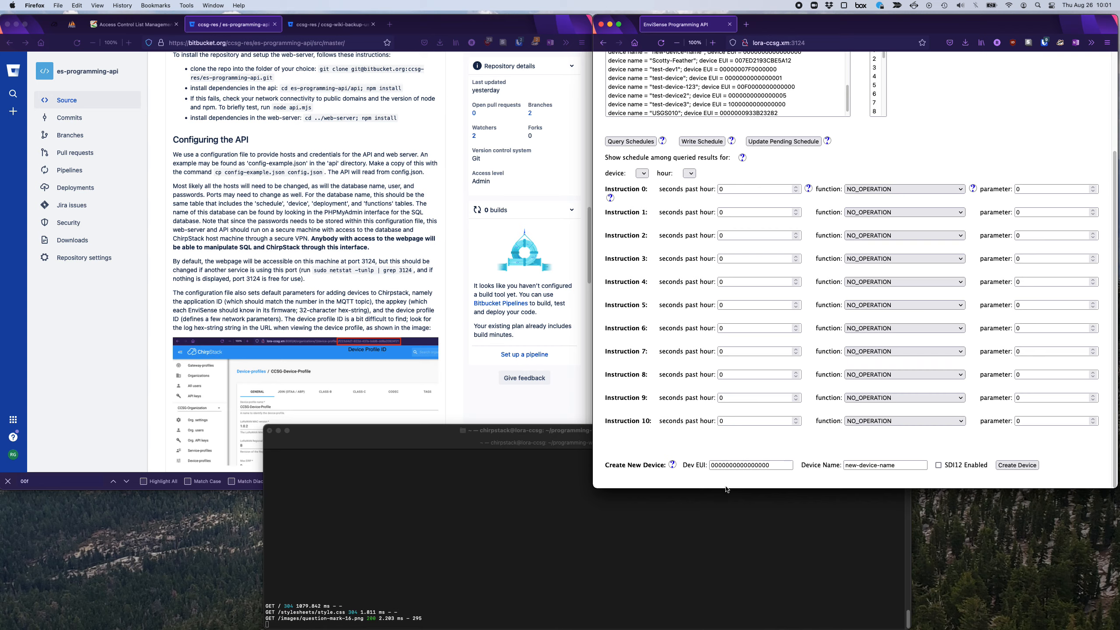
{"action": "left_click", "coordinate": [713, 467]}
{"action": "left_click", "coordinate": [743, 467]}
{"action": "key", "text": "BackSpace"}
{"action": "type", "text": "F"}
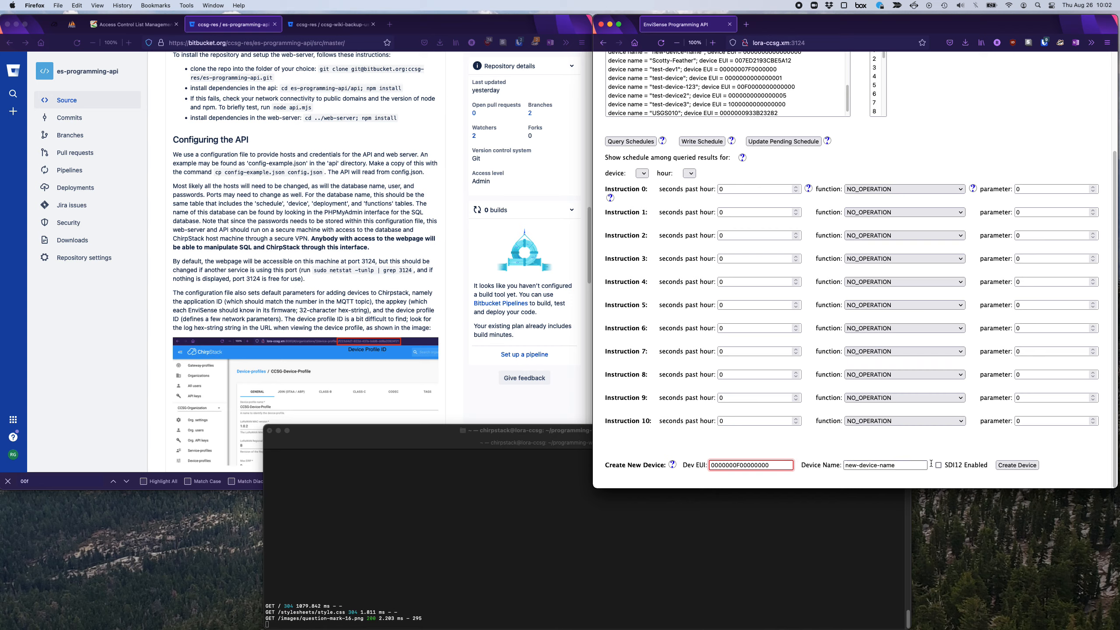
Step: Name the new device test-device-123456 and create it with SDI12 left disabled
{"action": "key", "text": "Tab"}
{"action": "type", "text": "test-device123456"}
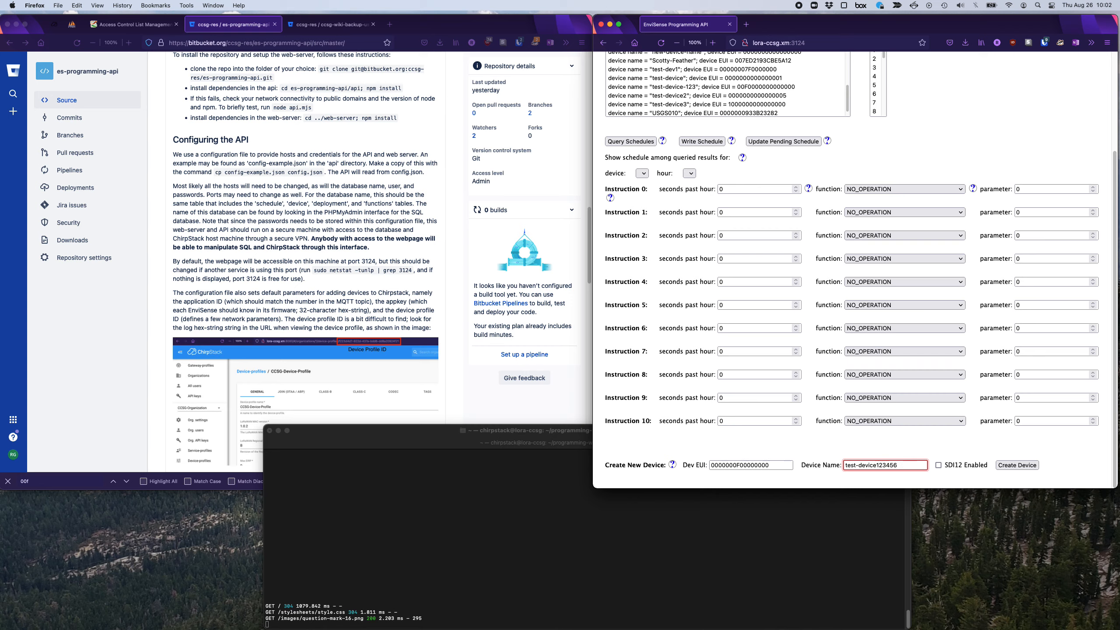
{"action": "key", "text": "Left"}
{"action": "key", "text": "Left"}
{"action": "key", "text": "Left"}
{"action": "key", "text": "Left"}
{"action": "key", "text": "Left"}
{"action": "key", "text": "Left"}
{"action": "type", "text": "-"}
{"action": "left_click", "coordinate": [1020, 464]}
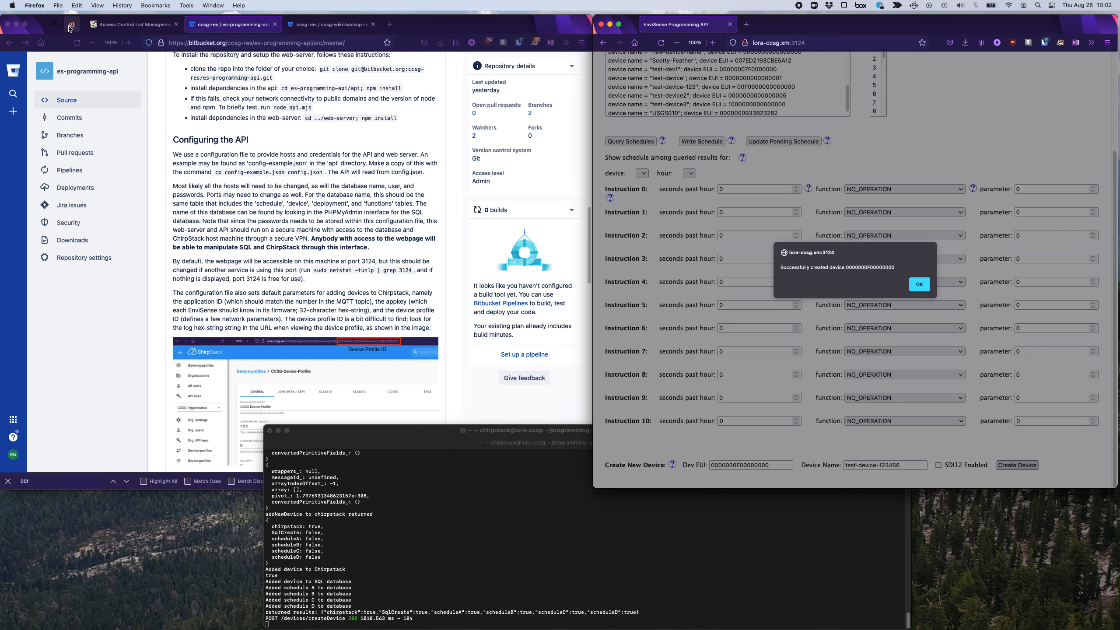
Step: Reload the CCSG-Test application's device list in ChirpStack and open test-device-123456
{"action": "left_click", "coordinate": [54, 24]}
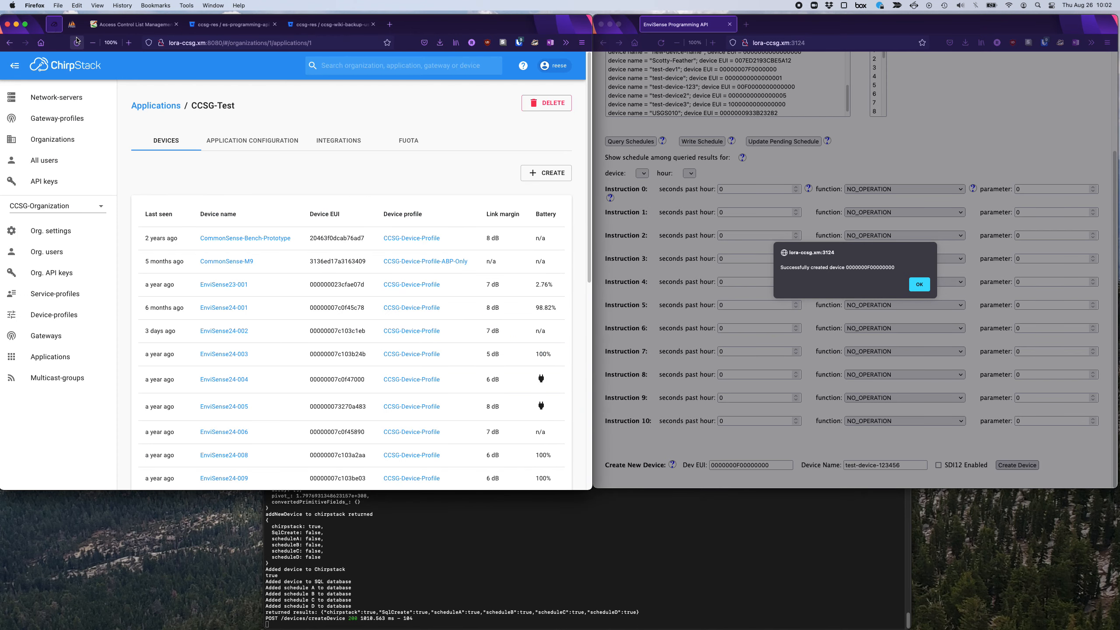
{"action": "left_click", "coordinate": [139, 106]}
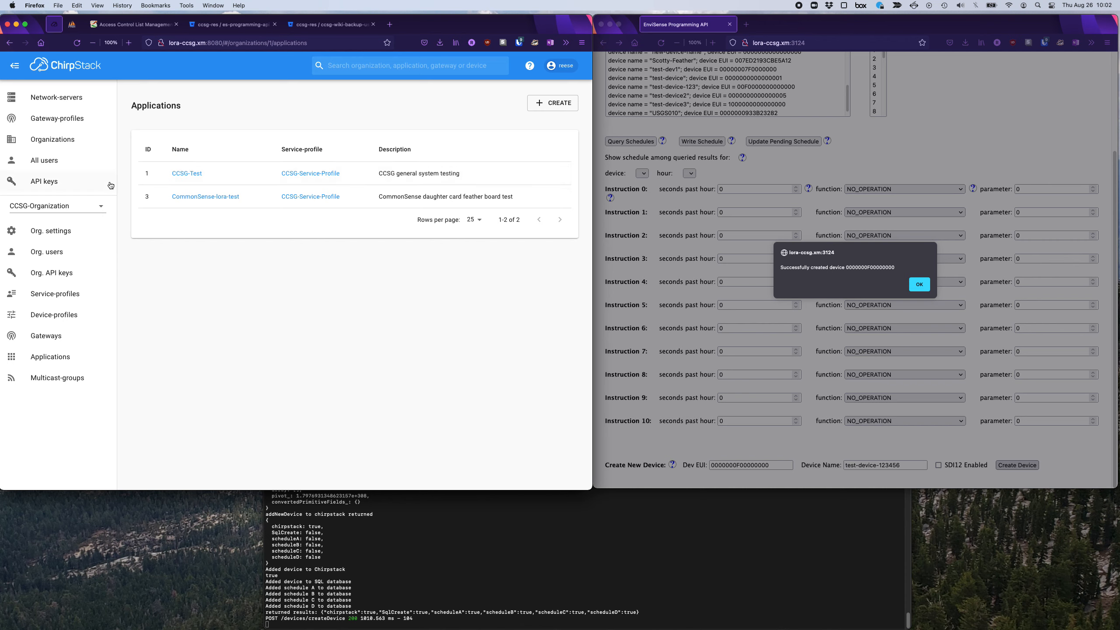
{"action": "left_click", "coordinate": [191, 173]}
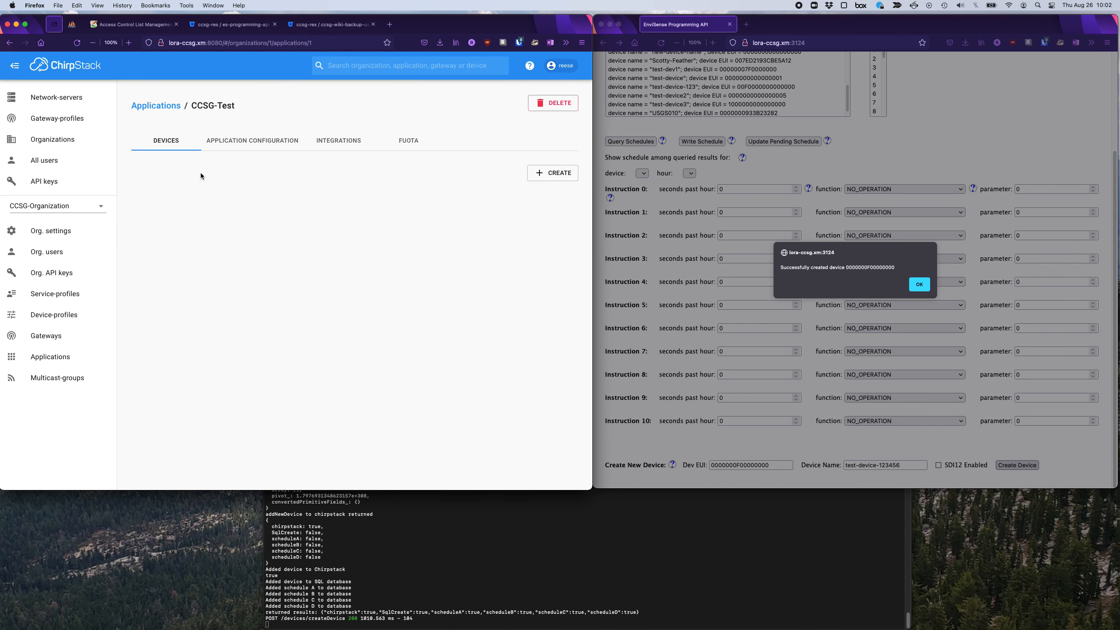
{"action": "scroll", "coordinate": [311, 263], "scroll_direction": "down", "scroll_amount": 10}
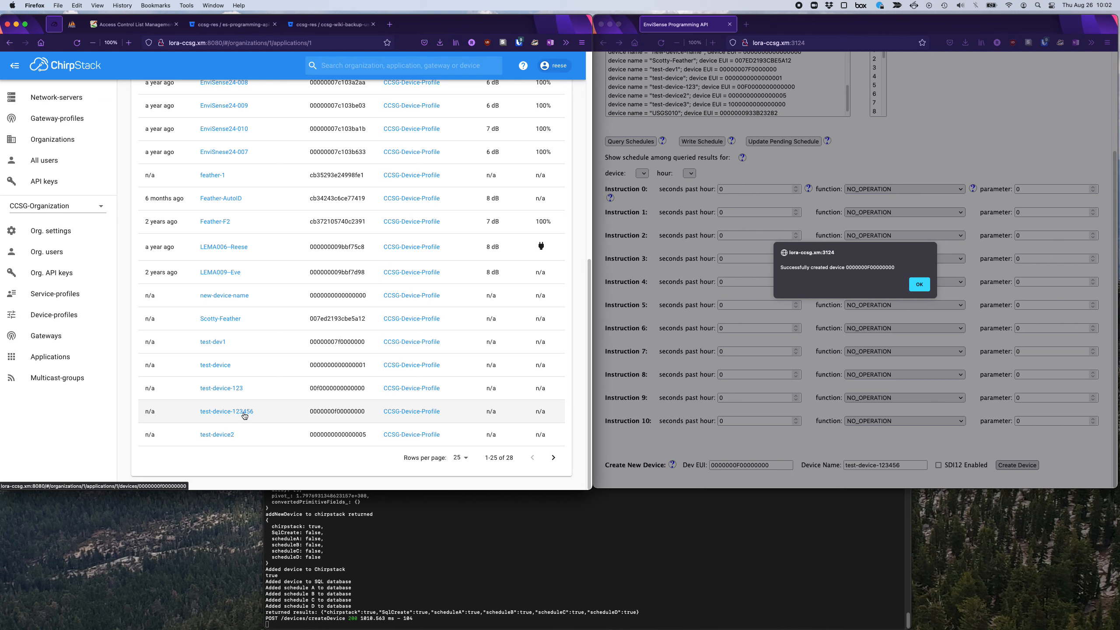
{"action": "double_click", "coordinate": [318, 411]}
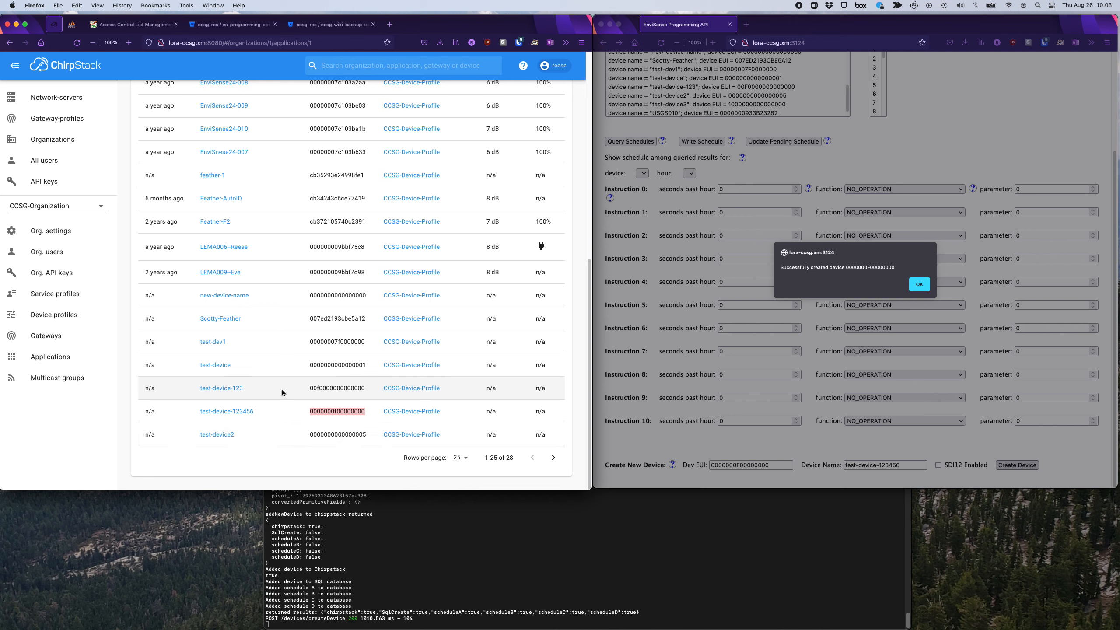
{"action": "left_click", "coordinate": [237, 413]}
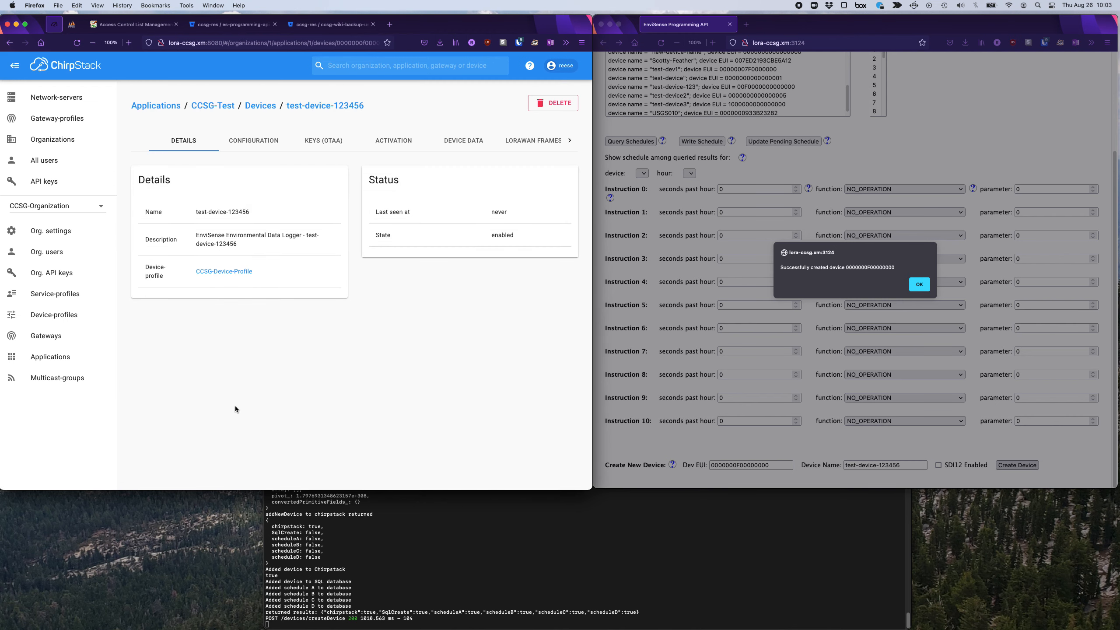
Step: Examine the device's general configuration, OTAA application keys and activation state, hiding the keys after viewing them
{"action": "left_click", "coordinate": [255, 142]}
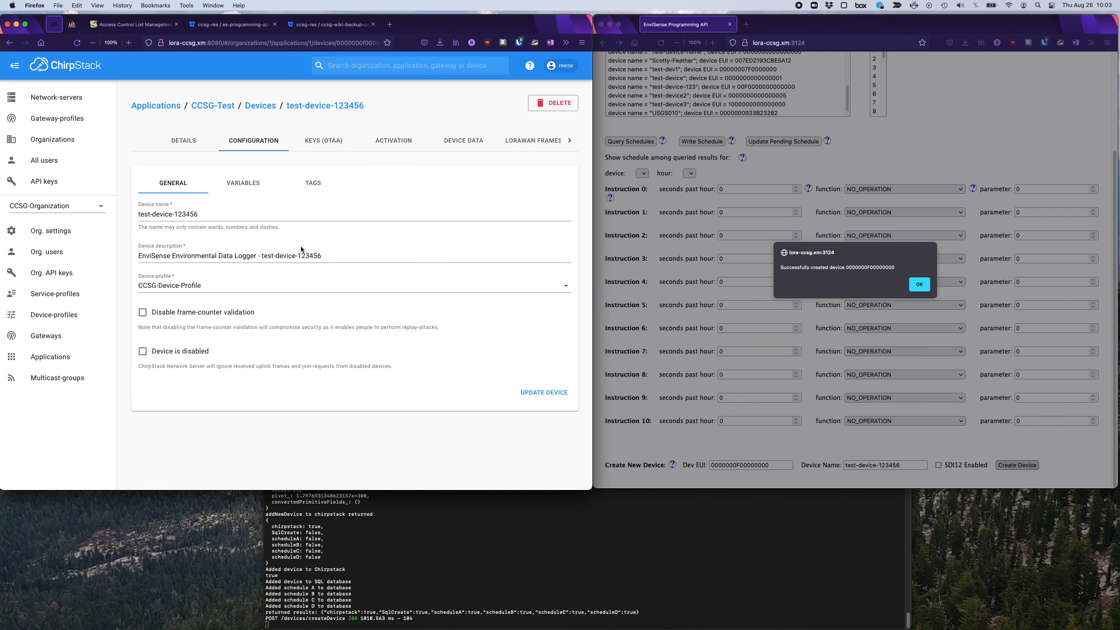
{"action": "left_click", "coordinate": [326, 142]}
{"action": "left_click", "coordinate": [561, 194]}
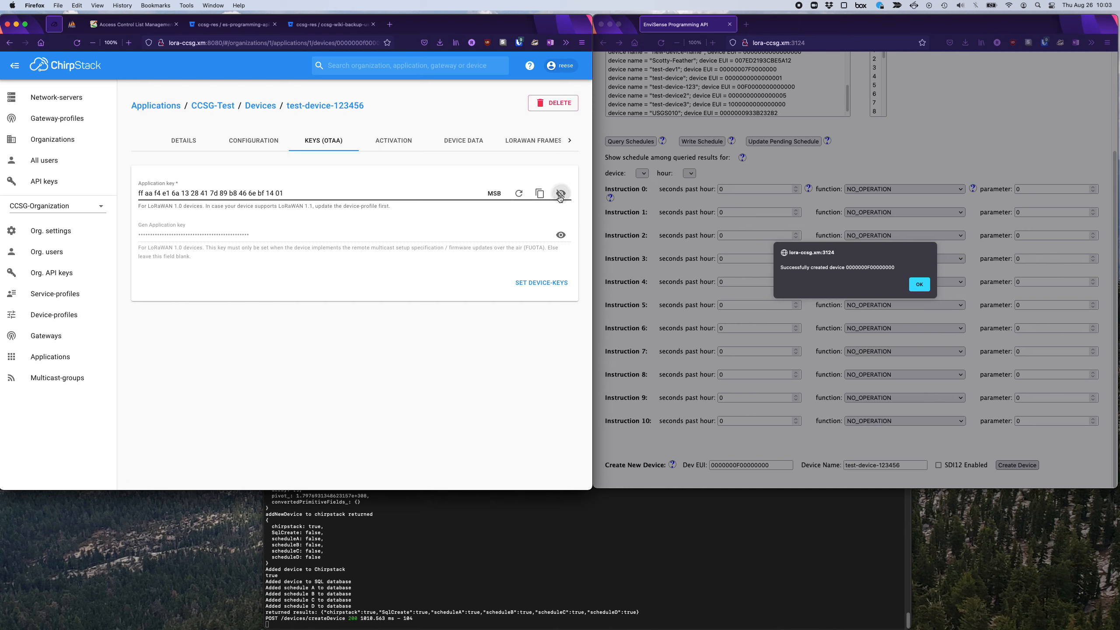
{"action": "left_click", "coordinate": [560, 193]}
{"action": "left_click", "coordinate": [560, 235]}
{"action": "left_click", "coordinate": [561, 235]}
{"action": "left_click", "coordinate": [560, 194]}
{"action": "left_click", "coordinate": [561, 193]}
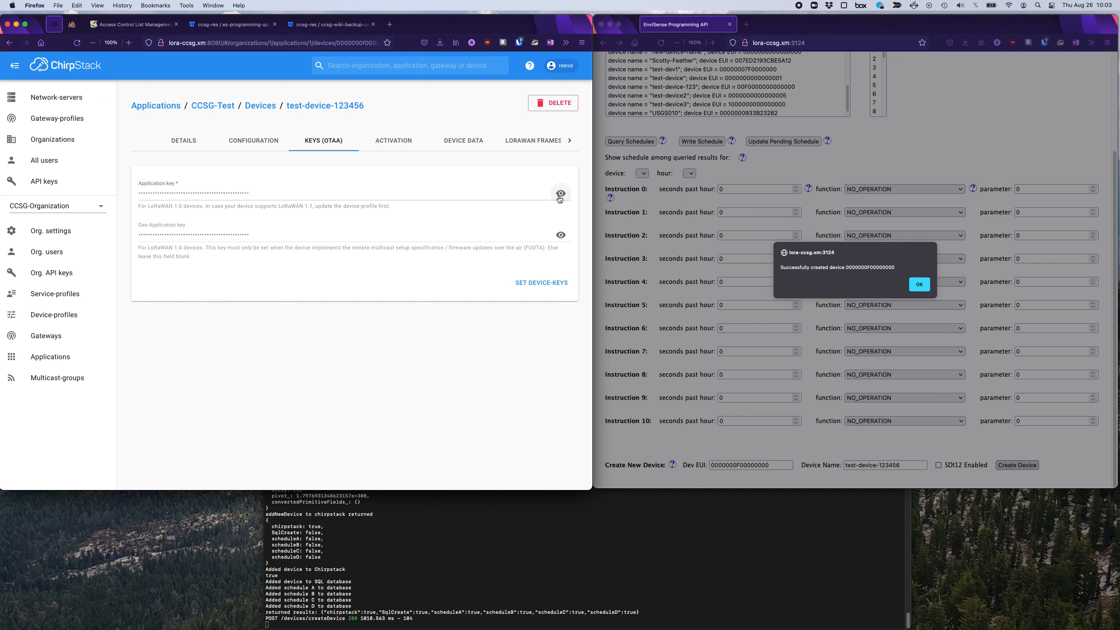
{"action": "left_click", "coordinate": [371, 141]}
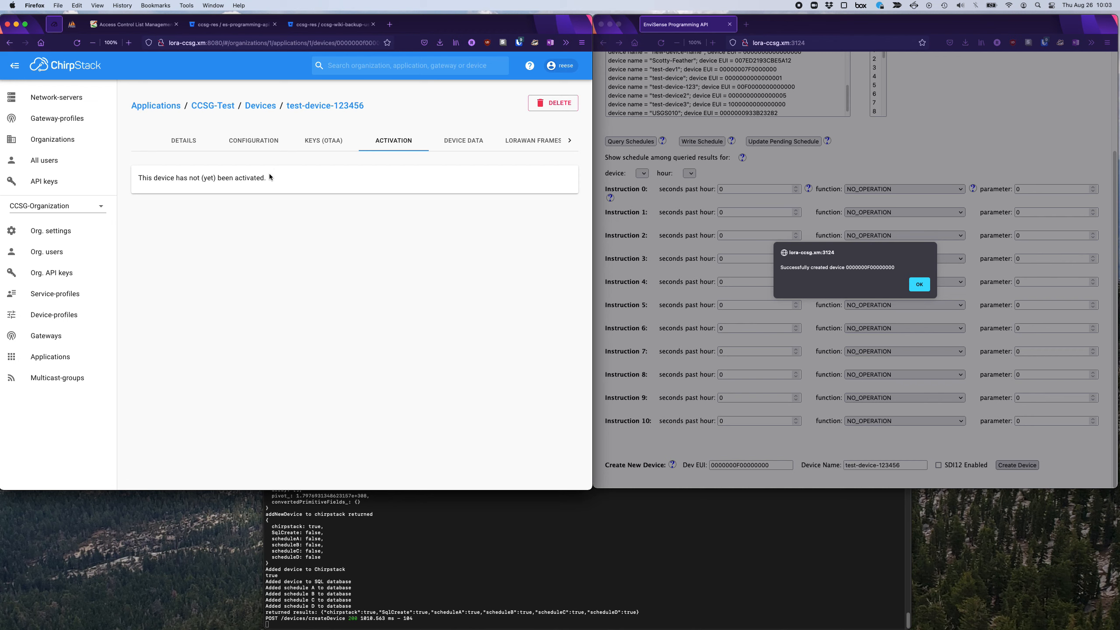
Step: Return to the CCSG-Test device list and highlight the EUI of test-device-123456
{"action": "left_click", "coordinate": [186, 145]}
{"action": "left_click", "coordinate": [8, 44]}
{"action": "left_click", "coordinate": [251, 106]}
{"action": "scroll", "coordinate": [397, 309], "scroll_direction": "down", "scroll_amount": 10}
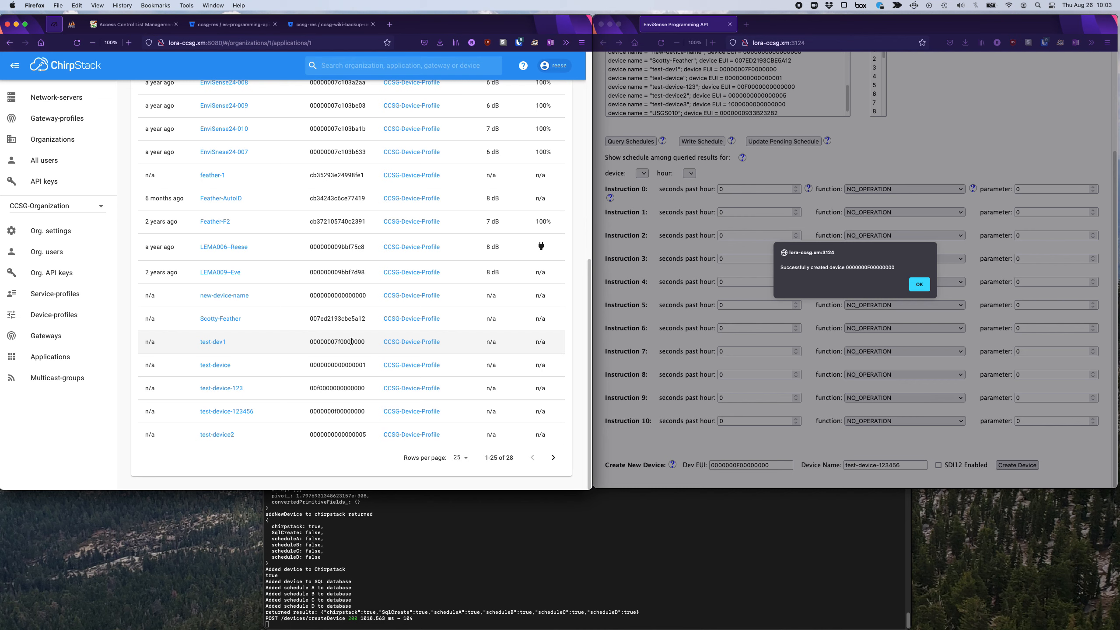
{"action": "double_click", "coordinate": [337, 411]}
Step: Highlight "SQL database" in the terminal's server log, and browse the ccsg deployment table in phpMyAdmin for the new device
{"action": "left_click", "coordinate": [624, 555]}
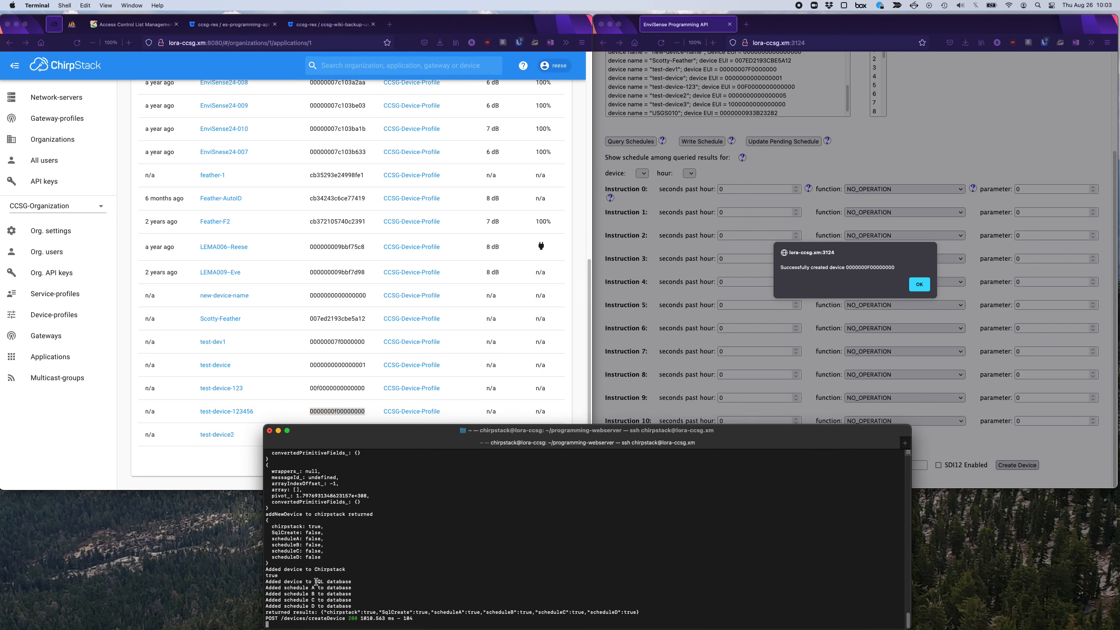
{"action": "left_click_drag", "start_coordinate": [315, 581], "coordinate": [358, 580]}
{"action": "left_click", "coordinate": [71, 25]}
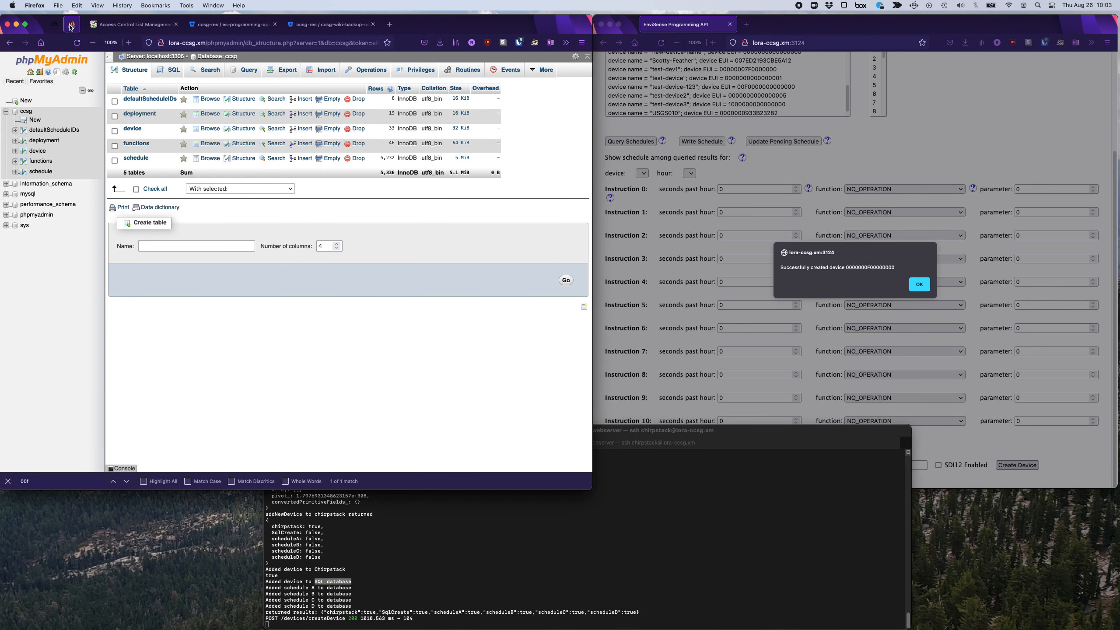
{"action": "left_click", "coordinate": [144, 116]}
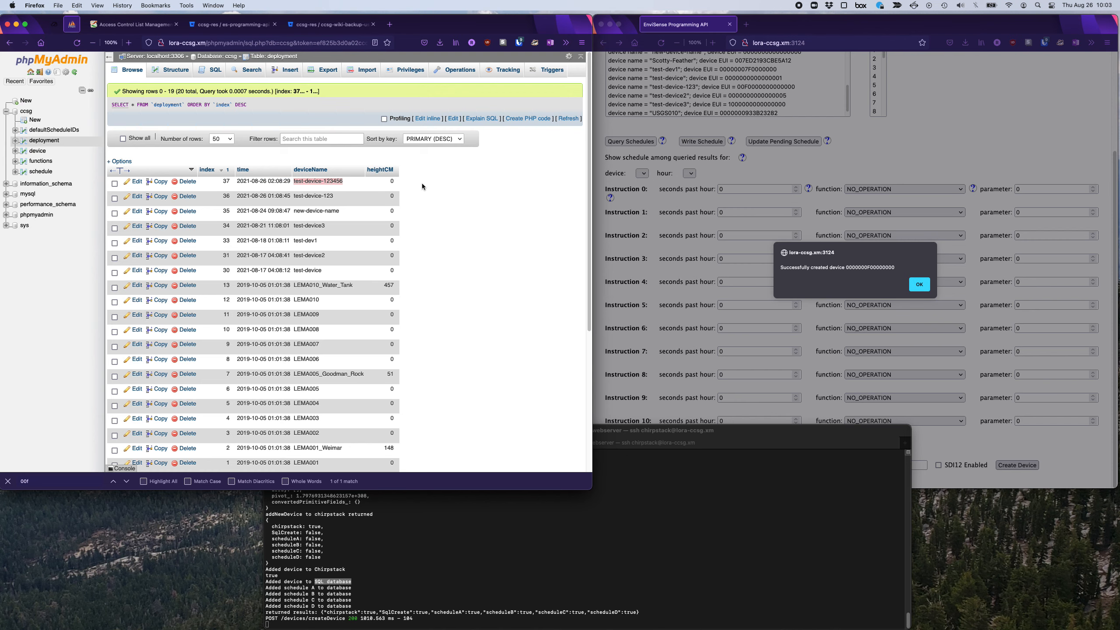
Step: Check the new device's entries in the ccsg device and schedule tables
{"action": "left_click", "coordinate": [36, 152]}
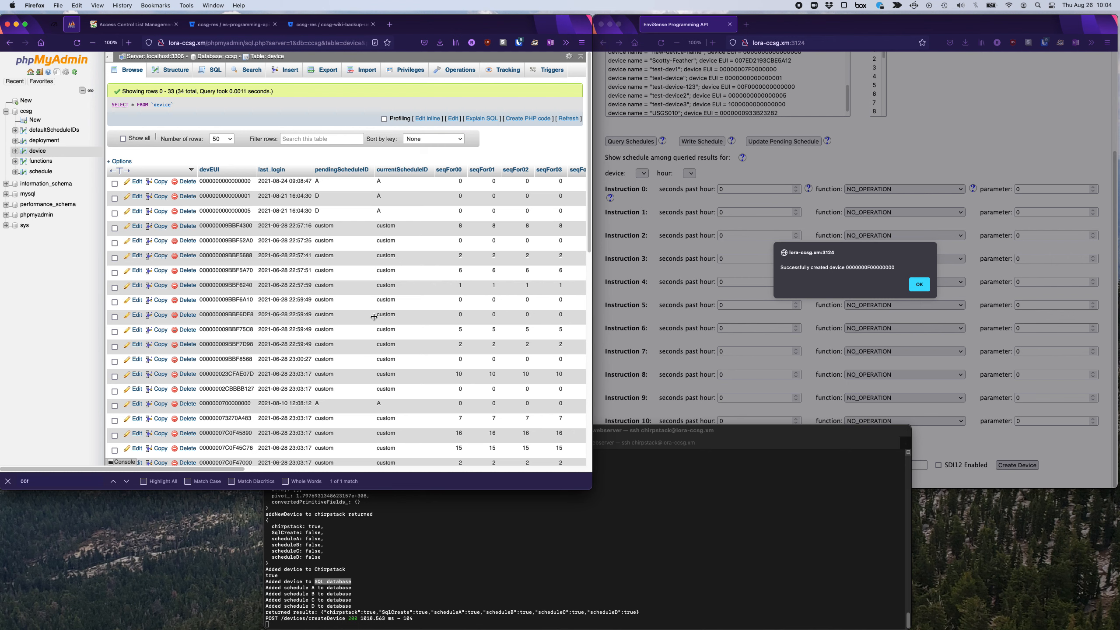
{"action": "scroll", "coordinate": [297, 290], "scroll_direction": "down", "scroll_amount": 5}
{"action": "scroll", "coordinate": [295, 293], "scroll_direction": "down", "scroll_amount": 3}
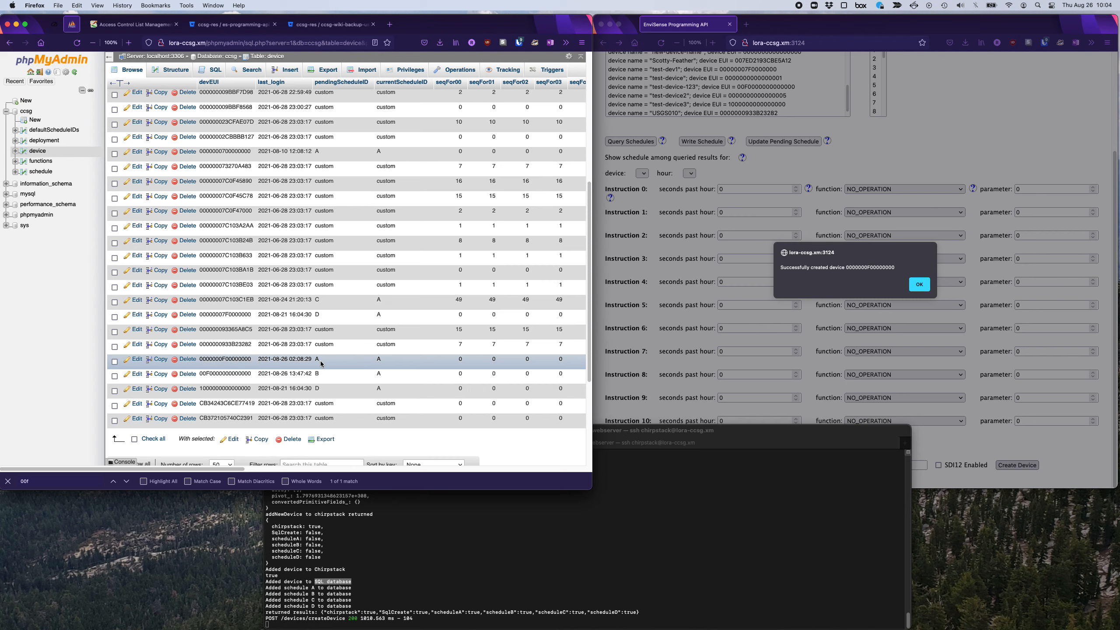
{"action": "left_click", "coordinate": [44, 173]}
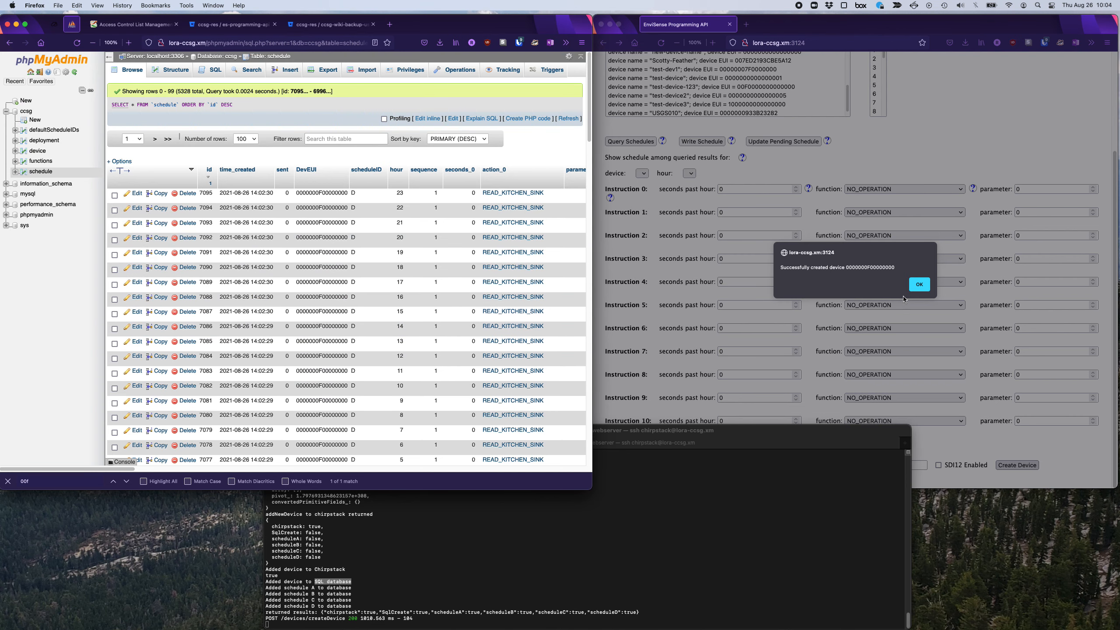
Step: Return to the EnviSense Programming API page and dismiss the device-creation message
{"action": "left_click", "coordinate": [916, 284]}
{"action": "left_click", "coordinate": [916, 283]}
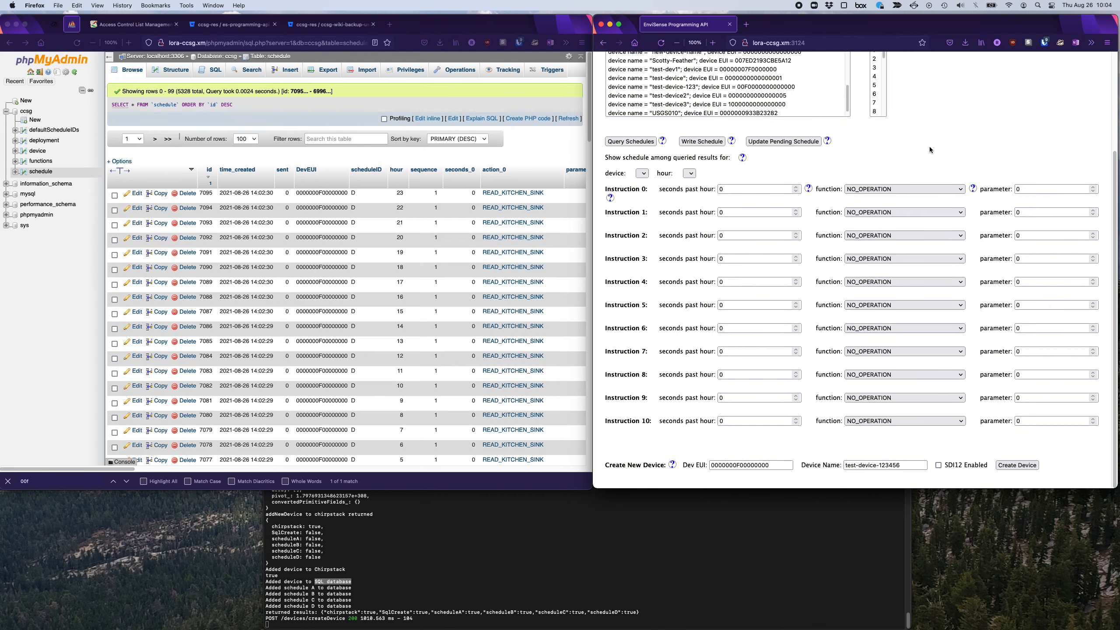
Step: Reload the EnviSense Programming API page to refresh its list of devices to program
{"action": "scroll", "coordinate": [930, 148], "scroll_direction": "up", "scroll_amount": 5}
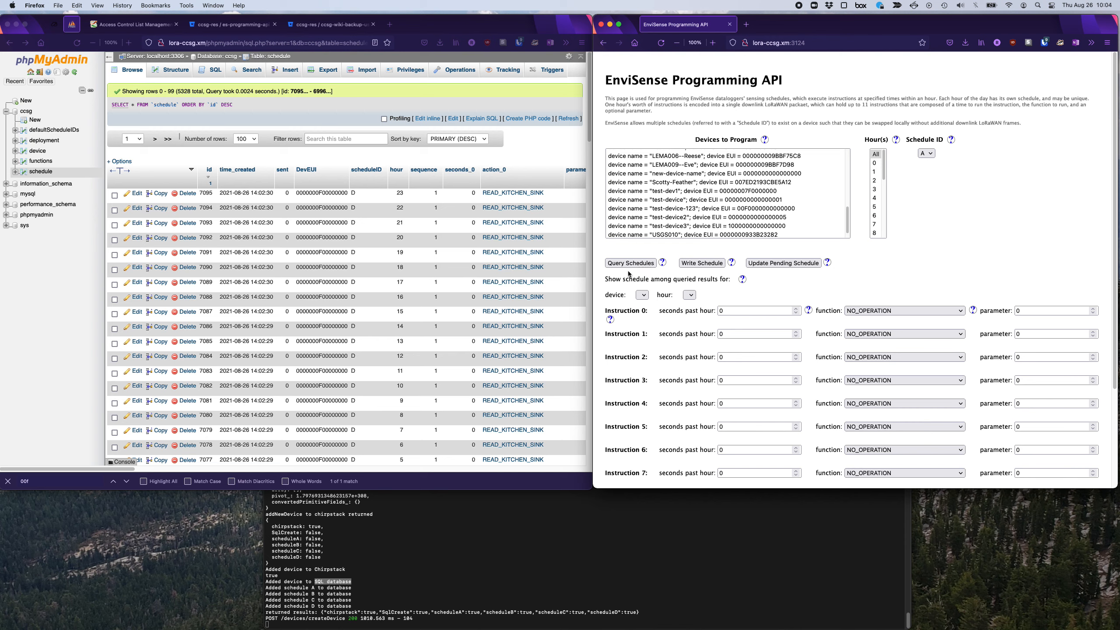
{"action": "scroll", "coordinate": [697, 216], "scroll_direction": "down", "scroll_amount": 1}
{"action": "left_click", "coordinate": [694, 199]}
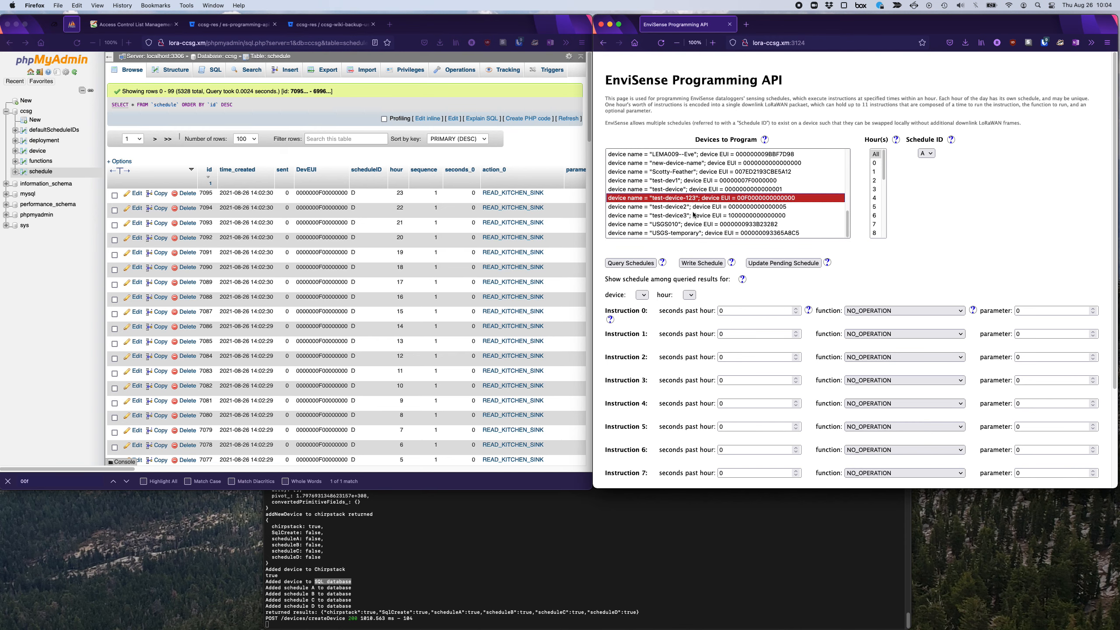
{"action": "left_click", "coordinate": [693, 215]}
{"action": "left_click", "coordinate": [660, 43]}
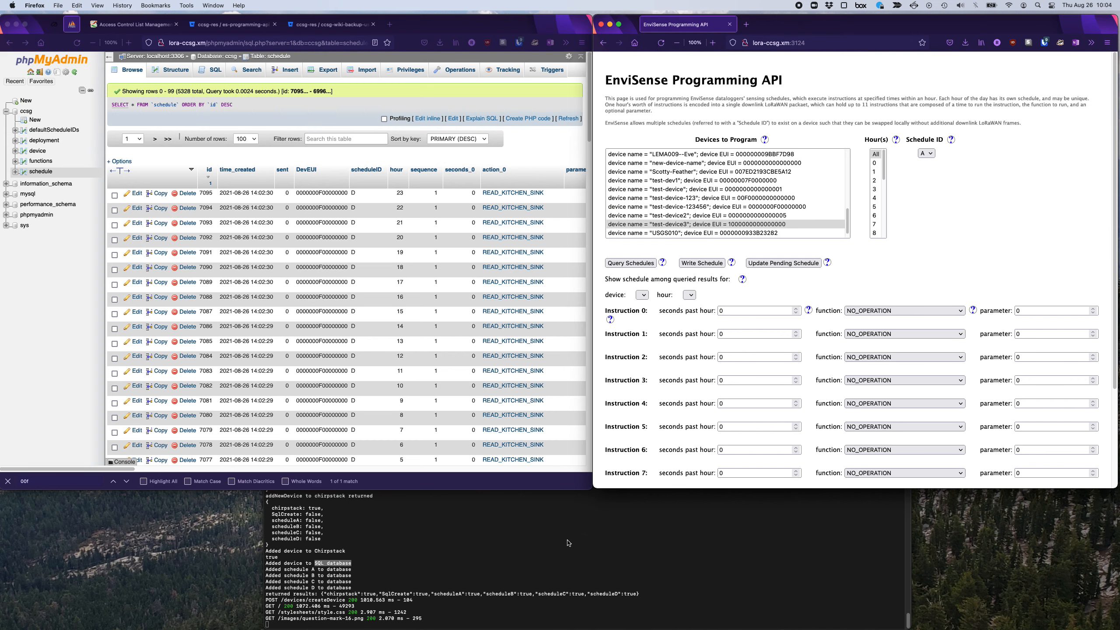
Step: Select test-device-123456 and query its schedules for all hours with schedule ID A
{"action": "scroll", "coordinate": [703, 200], "scroll_direction": "down", "scroll_amount": 2}
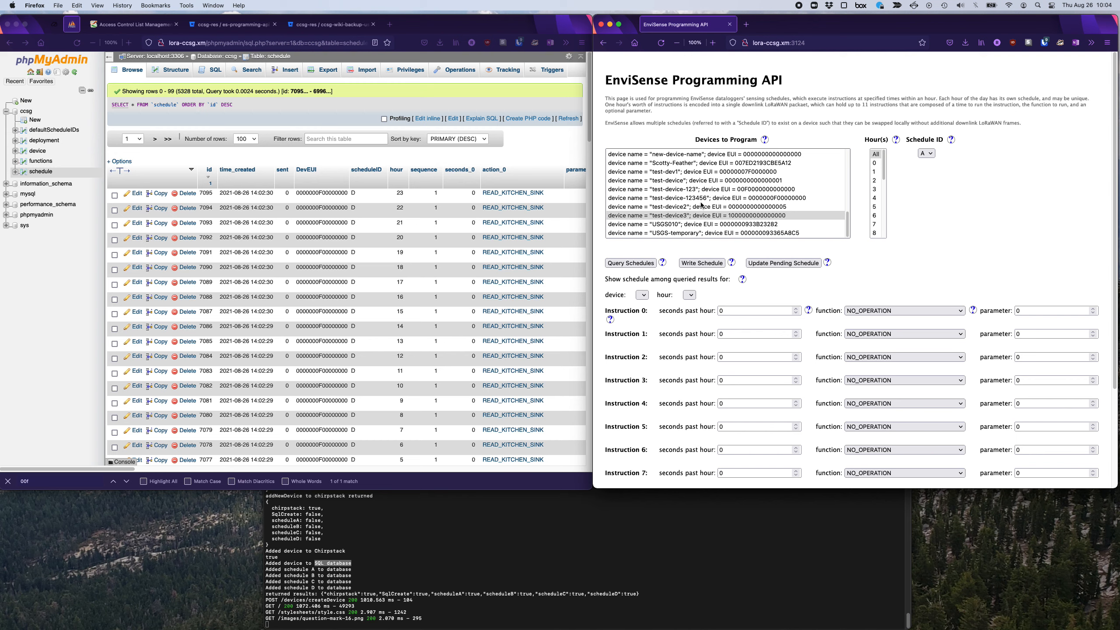
{"action": "left_click", "coordinate": [703, 200]}
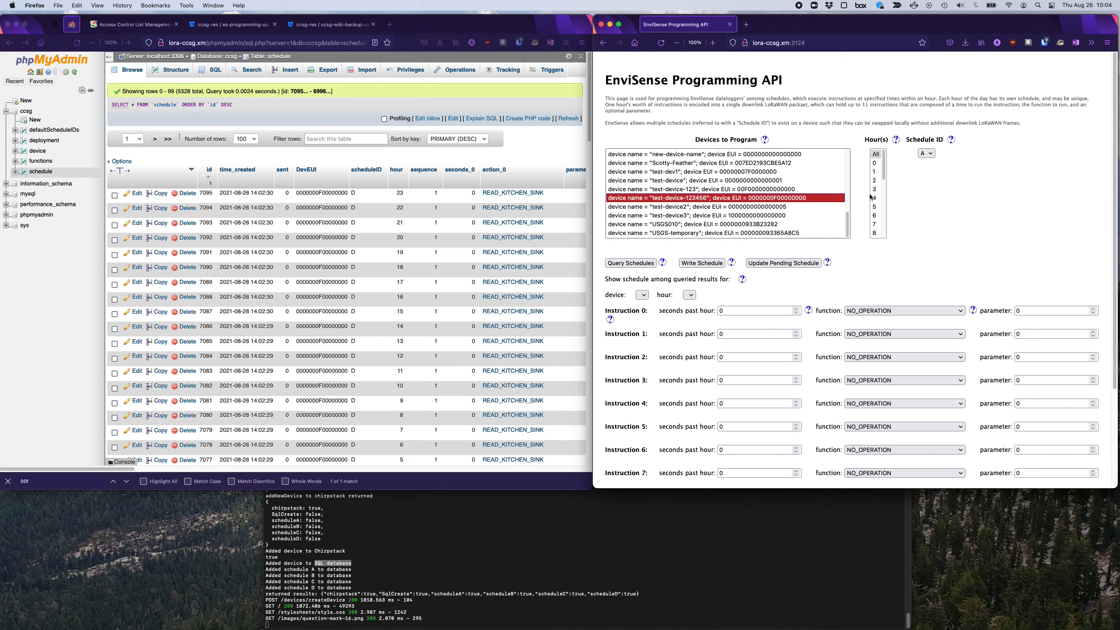
{"action": "left_click", "coordinate": [926, 153]}
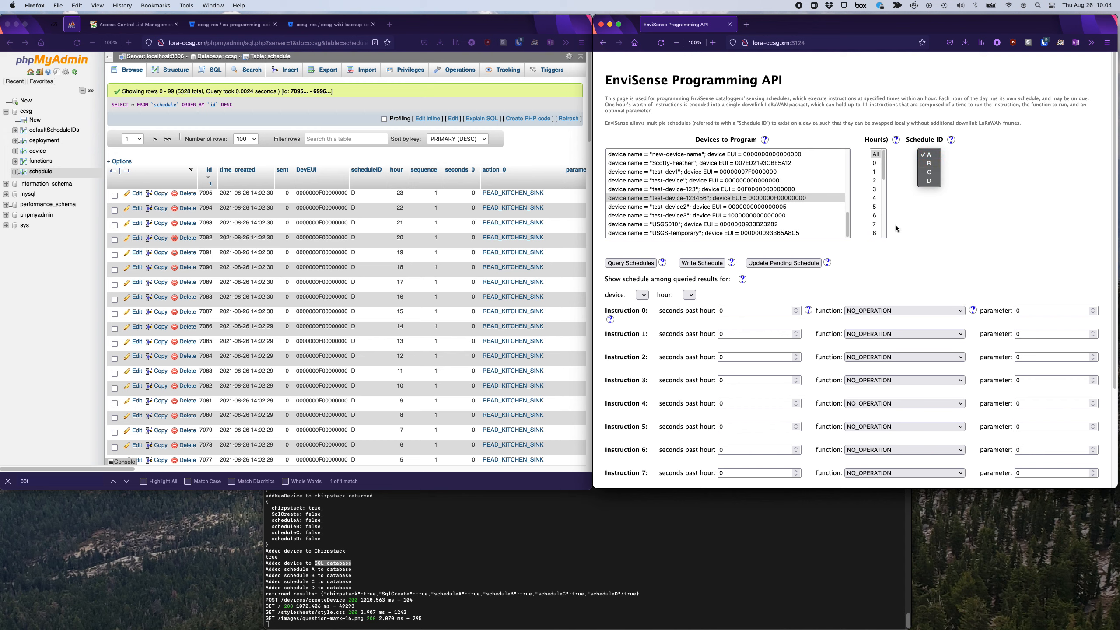
{"action": "left_click", "coordinate": [928, 249]}
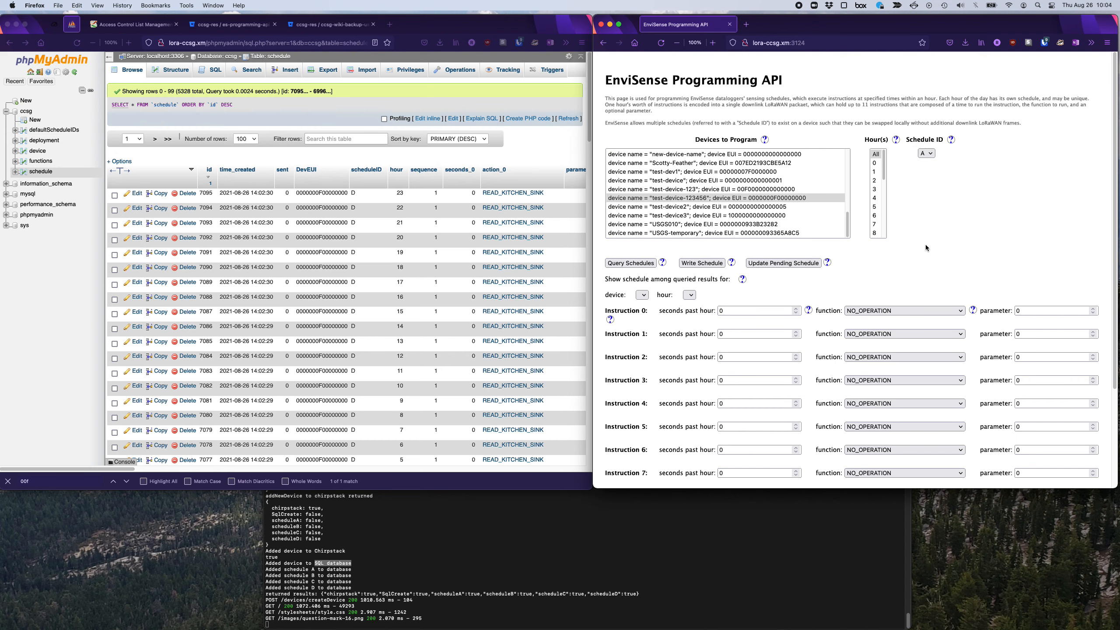
{"action": "left_click", "coordinate": [619, 268]}
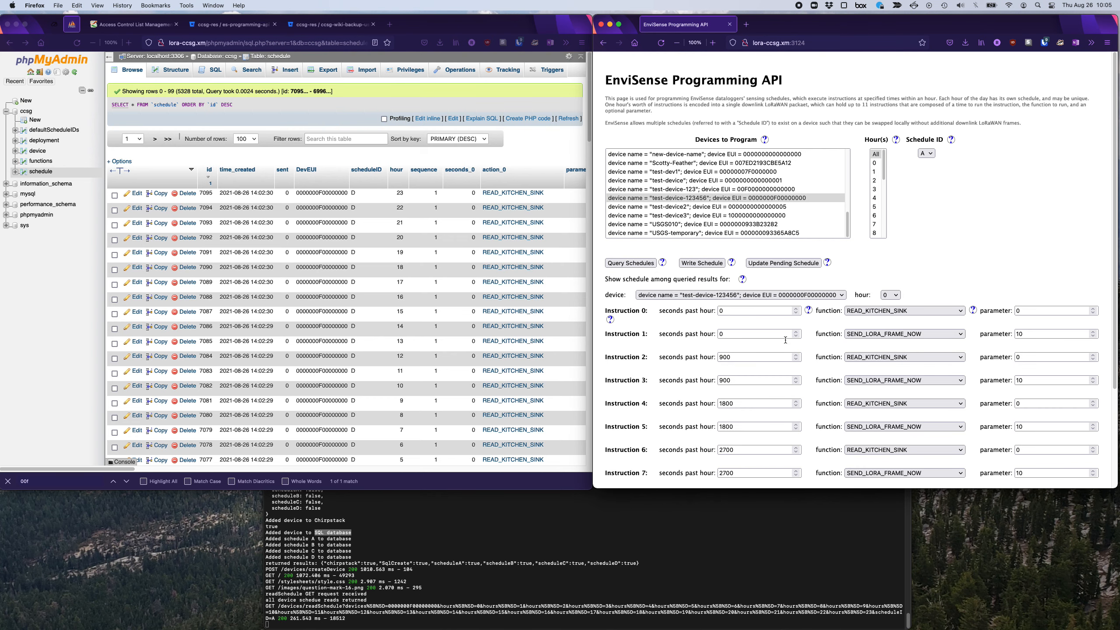
Step: Examine the queried schedule A instructions of test-device-123456 and the device and hour choices offered for the results
{"action": "scroll", "coordinate": [979, 220], "scroll_direction": "down", "scroll_amount": 4}
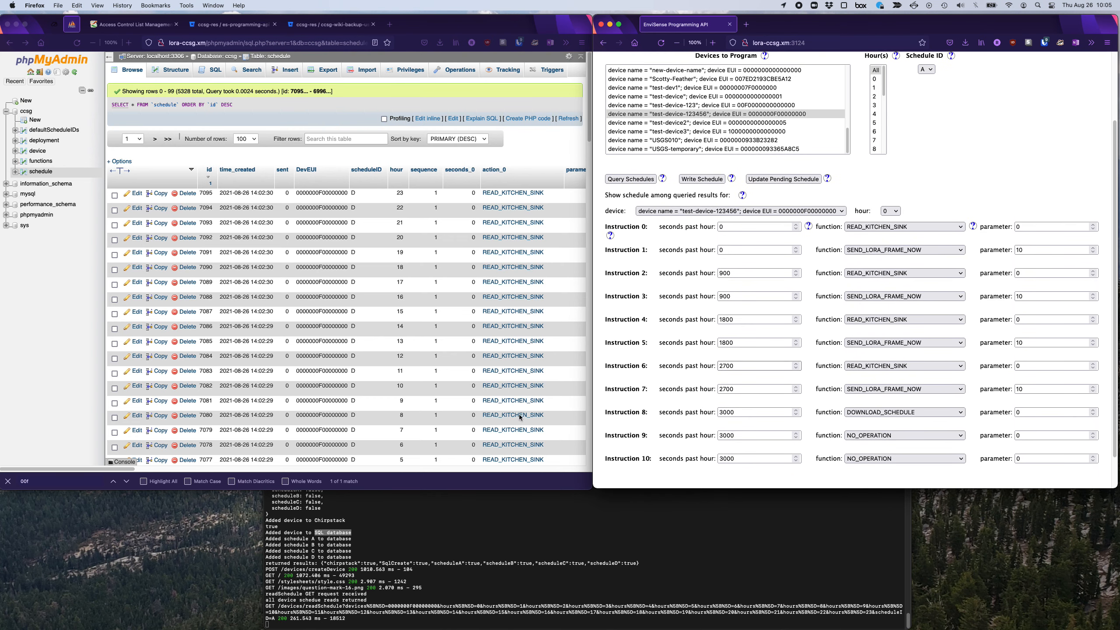
{"action": "left_click", "coordinate": [445, 377]}
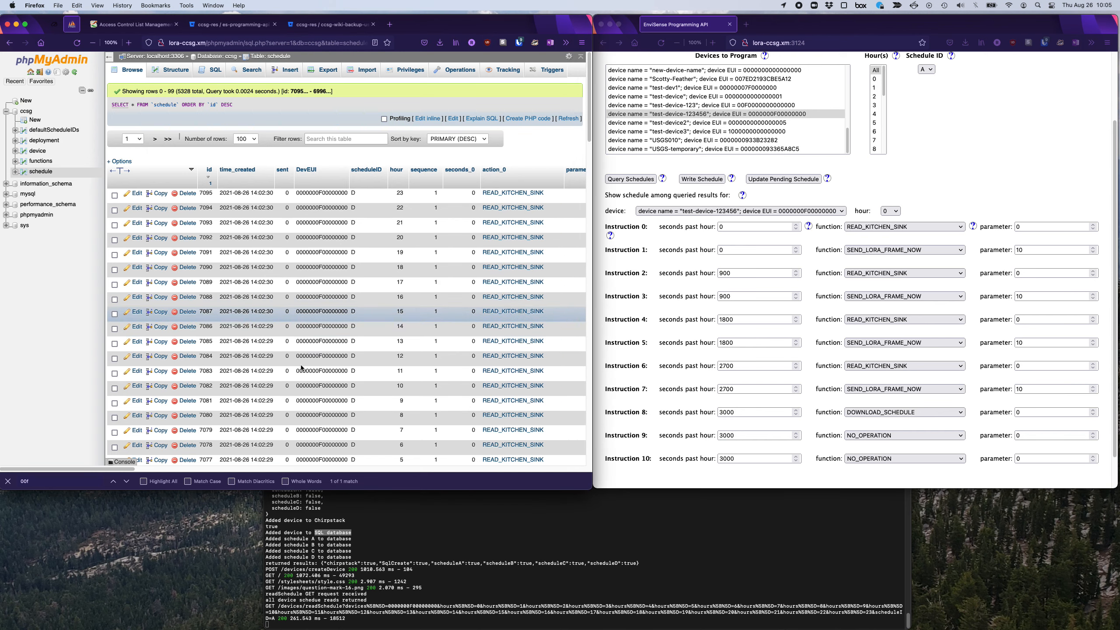
{"action": "left_click", "coordinate": [626, 221]}
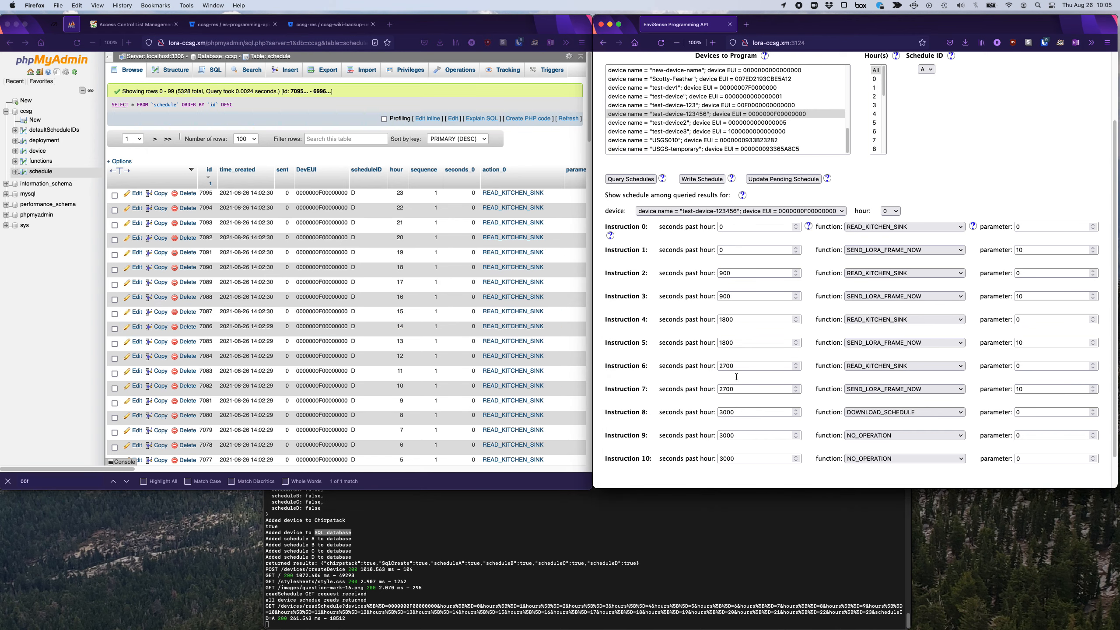
{"action": "scroll", "coordinate": [727, 218], "scroll_direction": "up", "scroll_amount": 1}
{"action": "left_click", "coordinate": [702, 226]}
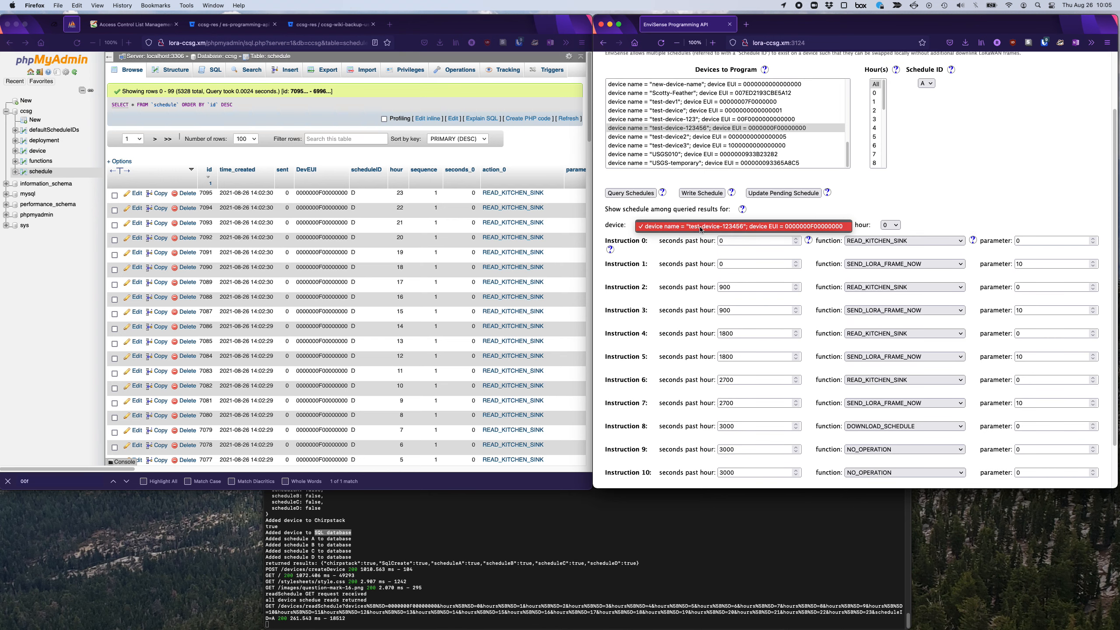
{"action": "left_click", "coordinate": [943, 176]}
{"action": "left_click", "coordinate": [890, 224]}
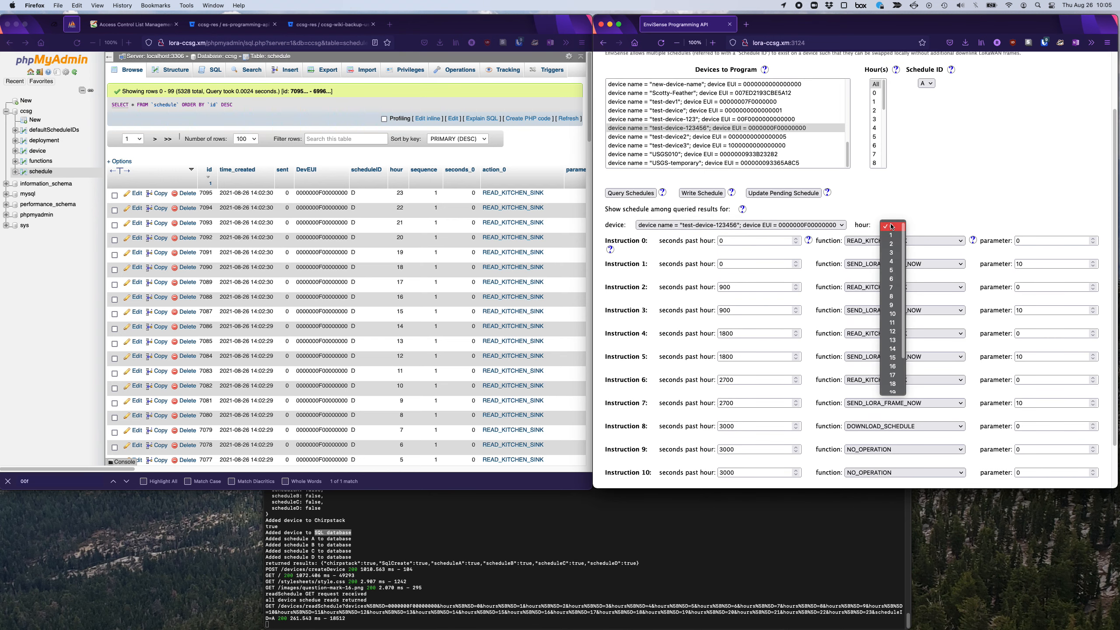
{"action": "left_click", "coordinate": [916, 206]}
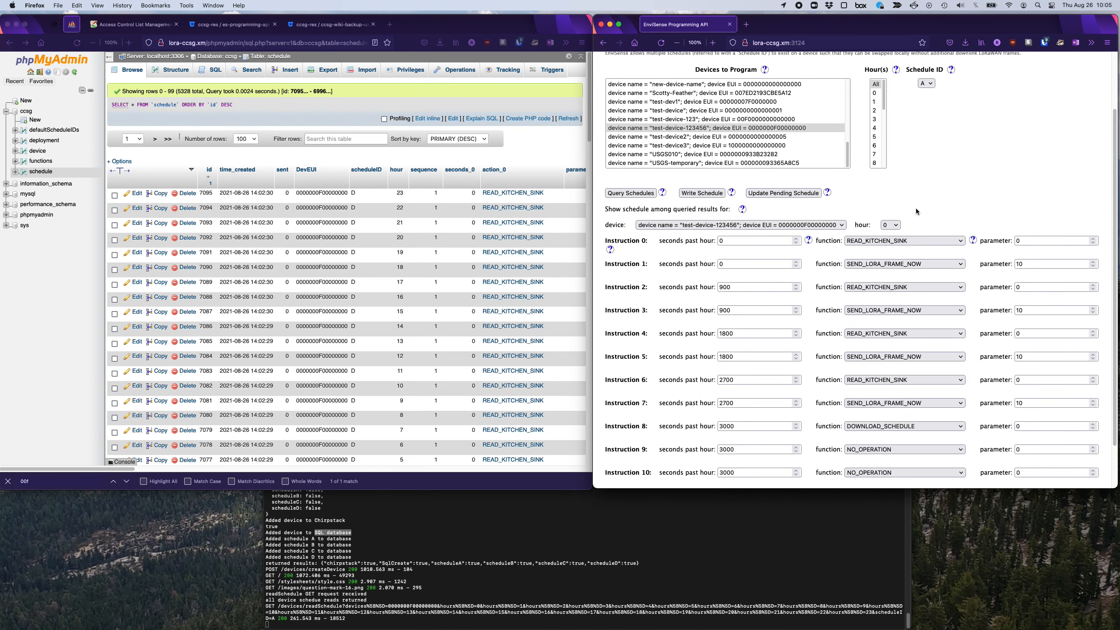
Step: Show the hour 6 instructions of schedule A for test-device-123456 and review all eleven
{"action": "left_click", "coordinate": [891, 225]}
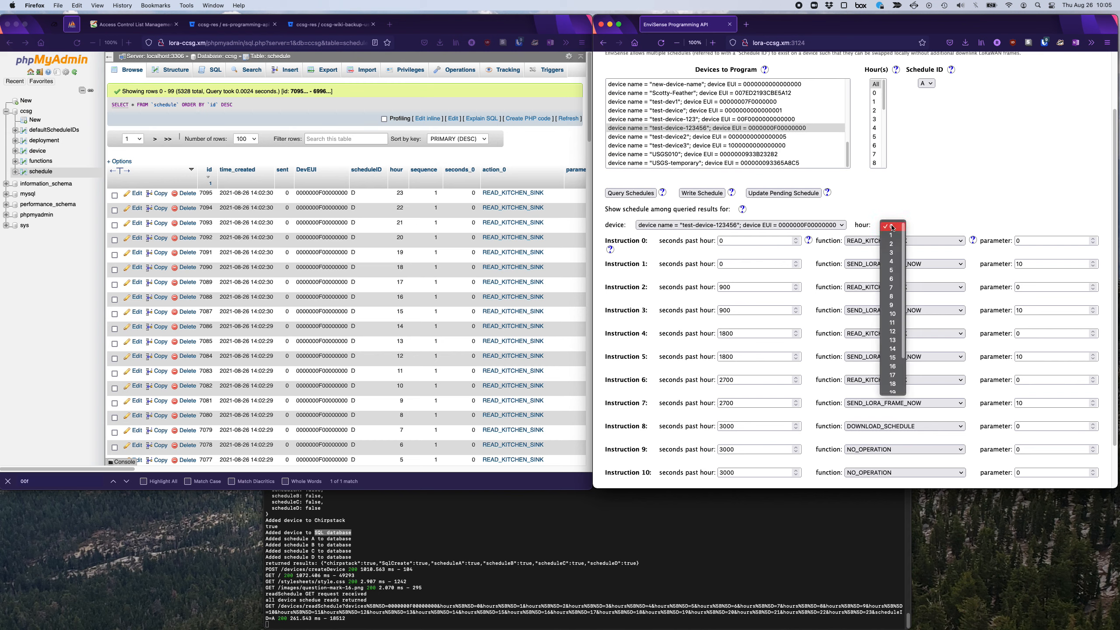
{"action": "left_click", "coordinate": [887, 280]}
{"action": "left_click", "coordinate": [895, 225]}
{"action": "left_click", "coordinate": [893, 225]}
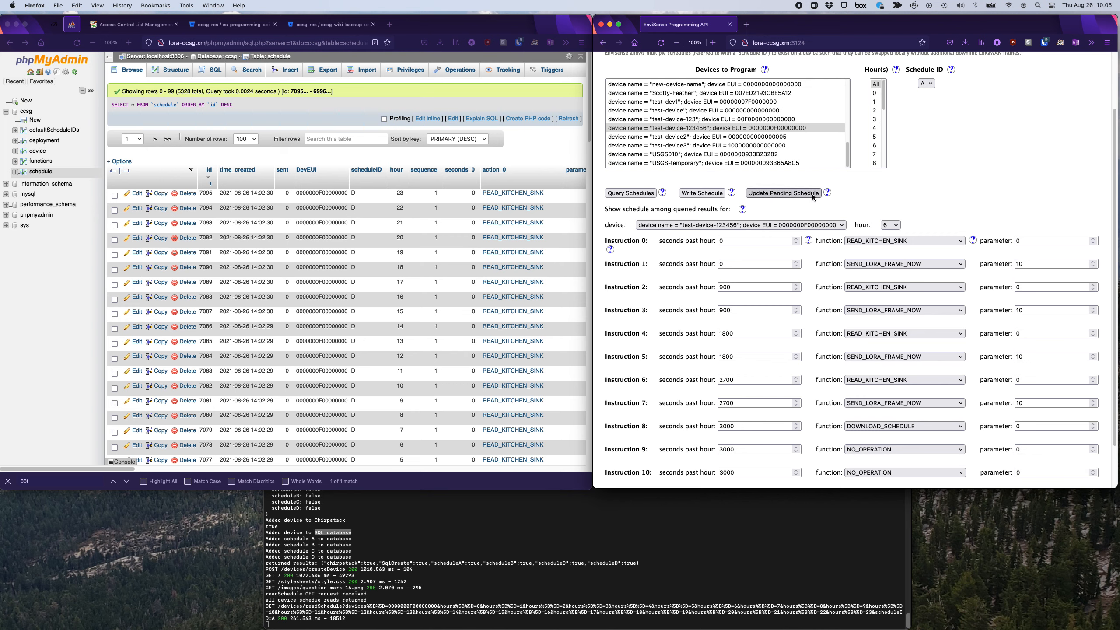
{"action": "scroll", "coordinate": [767, 292], "scroll_direction": "down", "scroll_amount": 3}
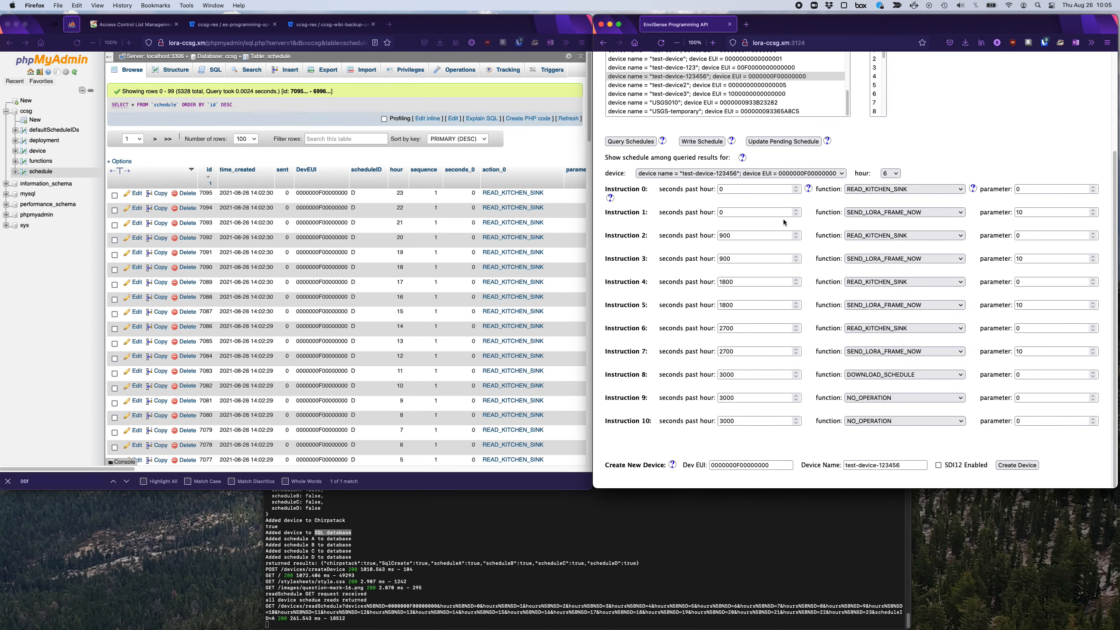
Step: Show the hour 13 instructions among the queried schedule A results
{"action": "left_click", "coordinate": [877, 191]}
{"action": "left_click", "coordinate": [877, 191]}
{"action": "left_click", "coordinate": [893, 173]}
{"action": "left_click", "coordinate": [893, 173]}
{"action": "left_click", "coordinate": [892, 173]}
{"action": "left_click", "coordinate": [892, 235]}
Step: Query the schedules of test-device-123456 with schedule ID B
{"action": "scroll", "coordinate": [926, 180], "scroll_direction": "up", "scroll_amount": 3}
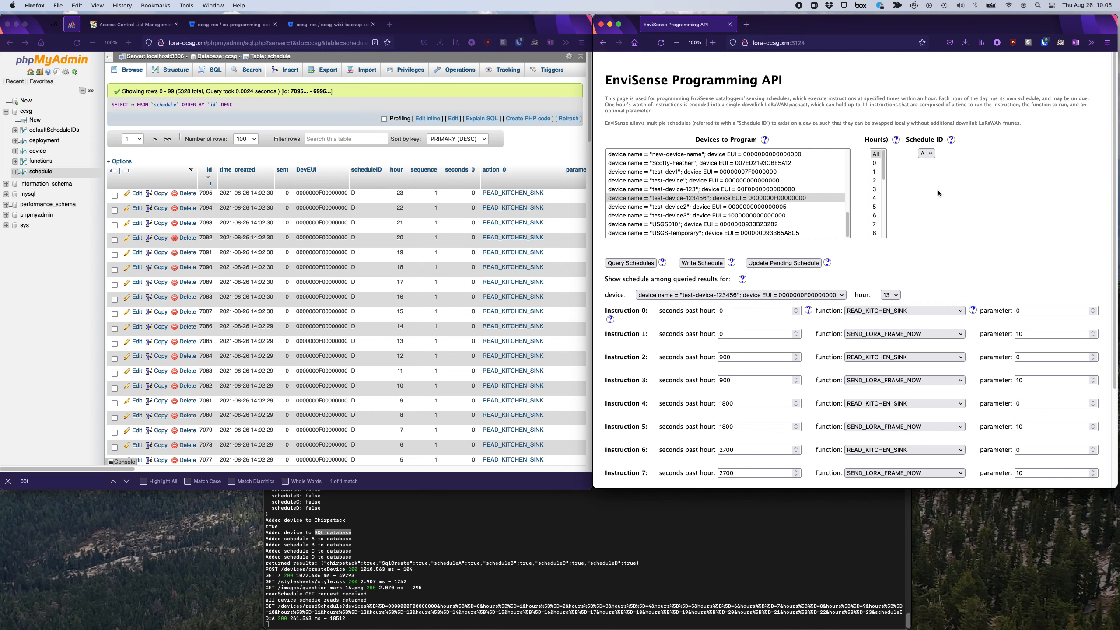
{"action": "left_click", "coordinate": [932, 155]}
{"action": "left_click", "coordinate": [929, 163]}
{"action": "left_click", "coordinate": [630, 263]}
Step: Show the hour 15 instructions among the queried schedule B results
{"action": "scroll", "coordinate": [777, 319], "scroll_direction": "down", "scroll_amount": 1}
{"action": "left_click", "coordinate": [890, 280]}
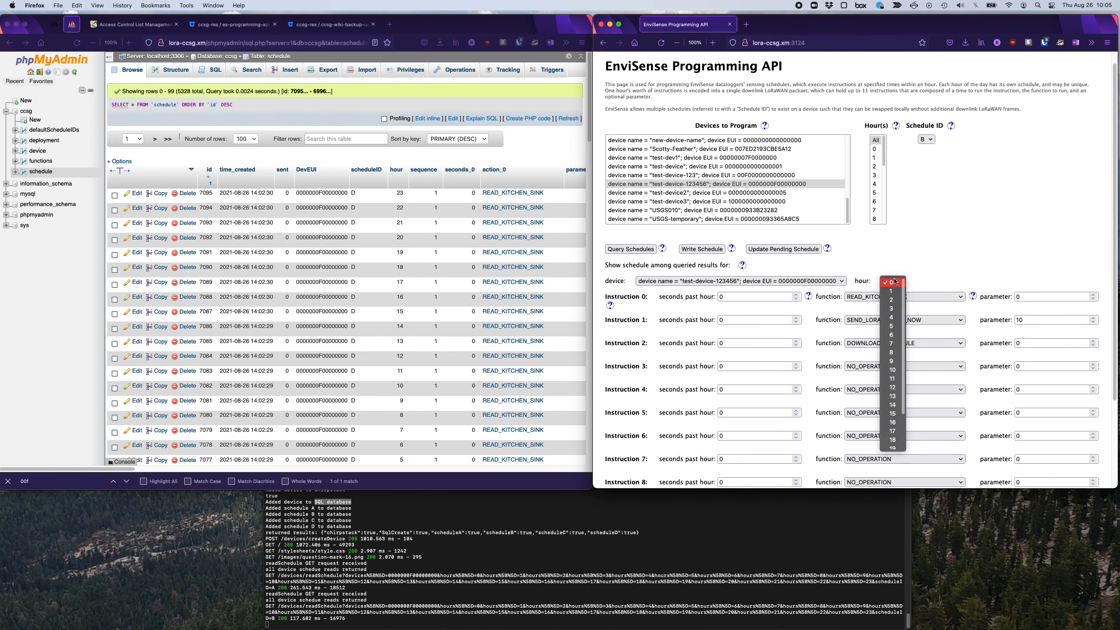
{"action": "left_click", "coordinate": [890, 279]}
{"action": "left_click", "coordinate": [891, 281]}
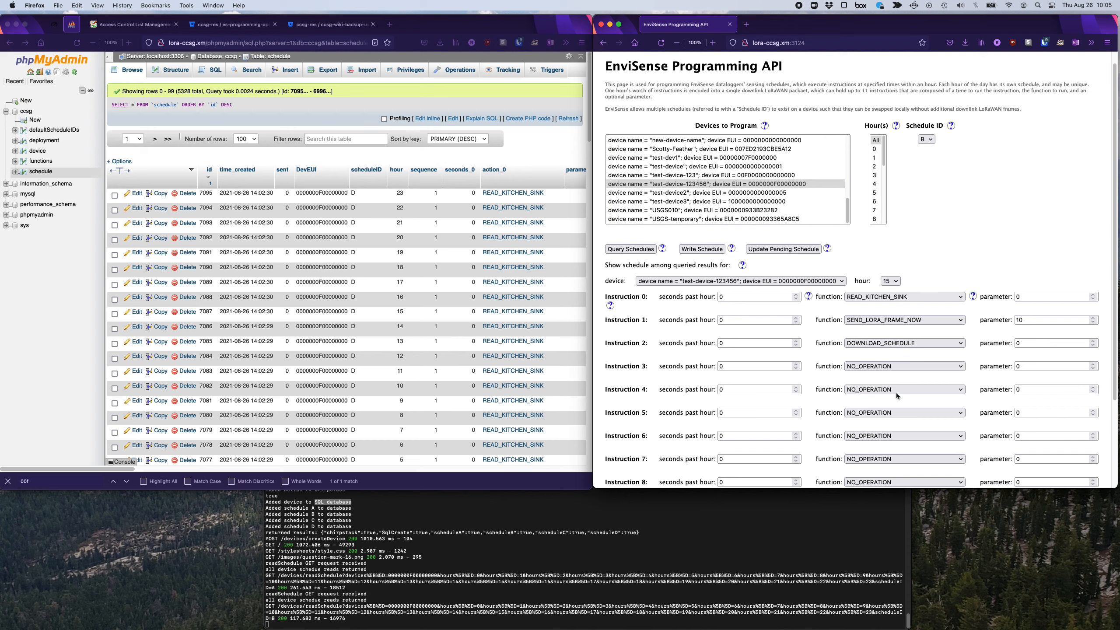
{"action": "left_click", "coordinate": [895, 395]}
Step: Query the schedules of test-device-123456 with schedule ID C
{"action": "left_click", "coordinate": [927, 139]}
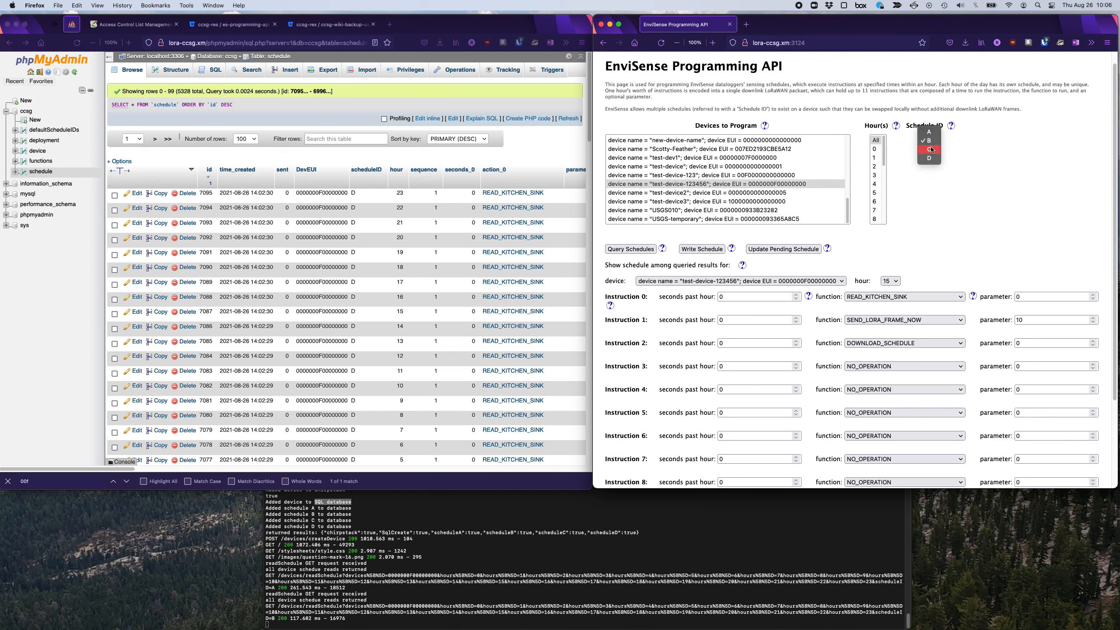
{"action": "left_click", "coordinate": [932, 151]}
{"action": "left_click", "coordinate": [649, 253]}
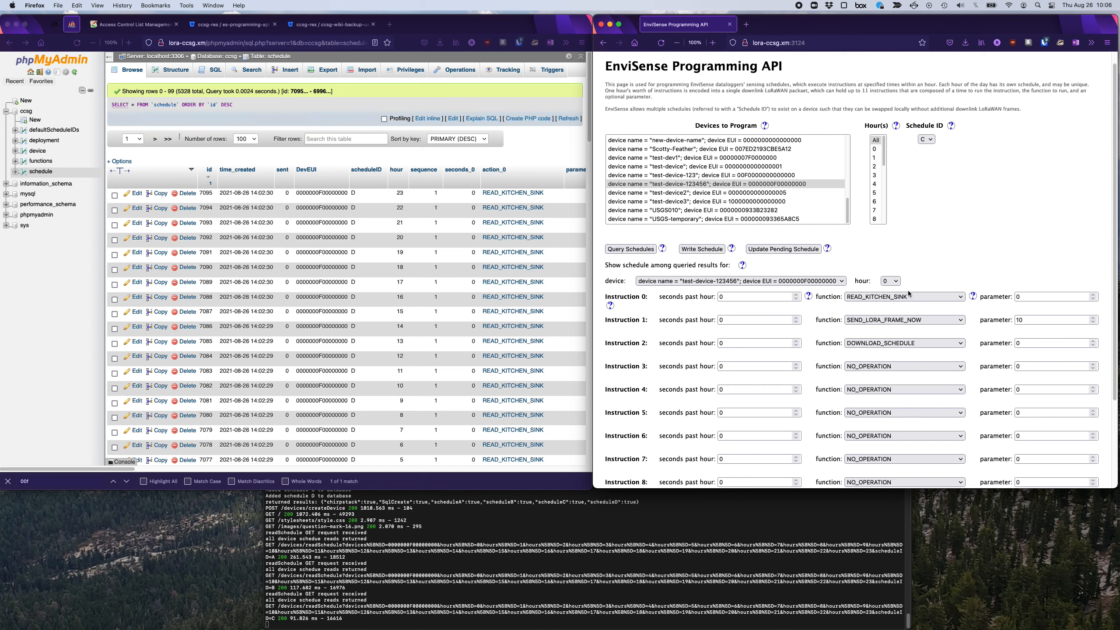
Step: Compare the schedule C instructions of test-device-123456 at hours 1, 0, 6 and 8
{"action": "left_click", "coordinate": [891, 281]}
{"action": "left_click", "coordinate": [895, 290]}
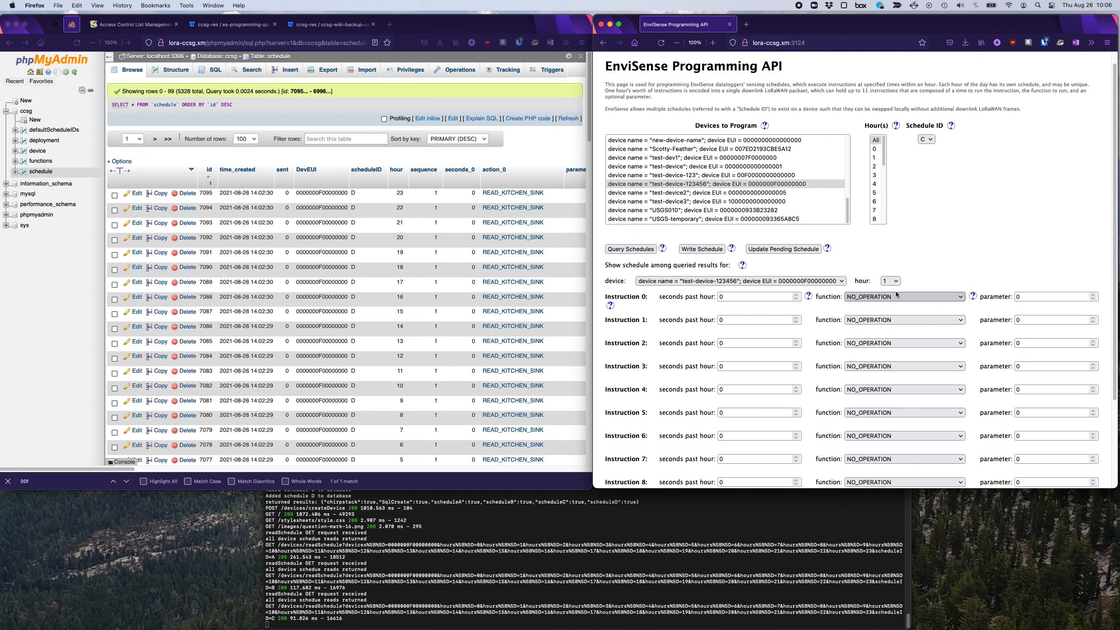
{"action": "left_click", "coordinate": [898, 281]}
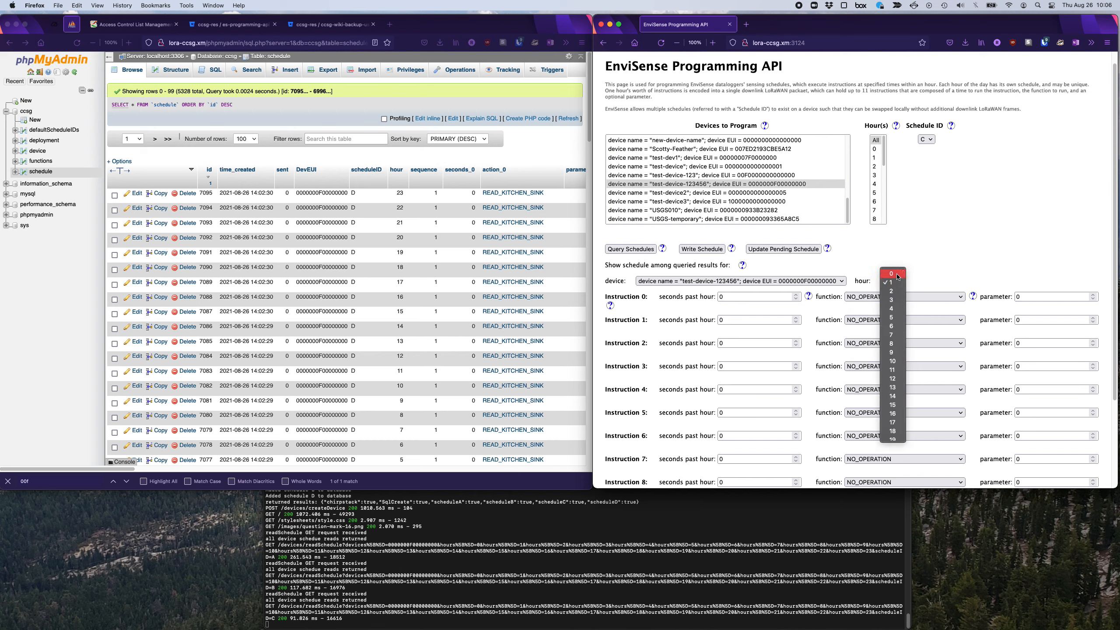
{"action": "left_click", "coordinate": [897, 273]}
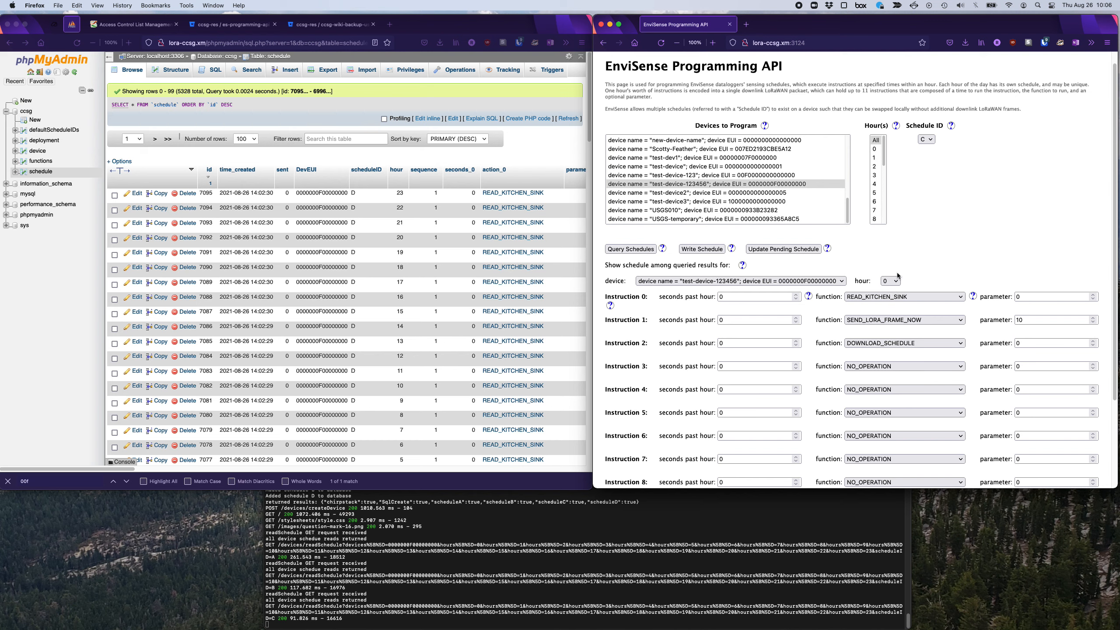
{"action": "left_click", "coordinate": [894, 281]}
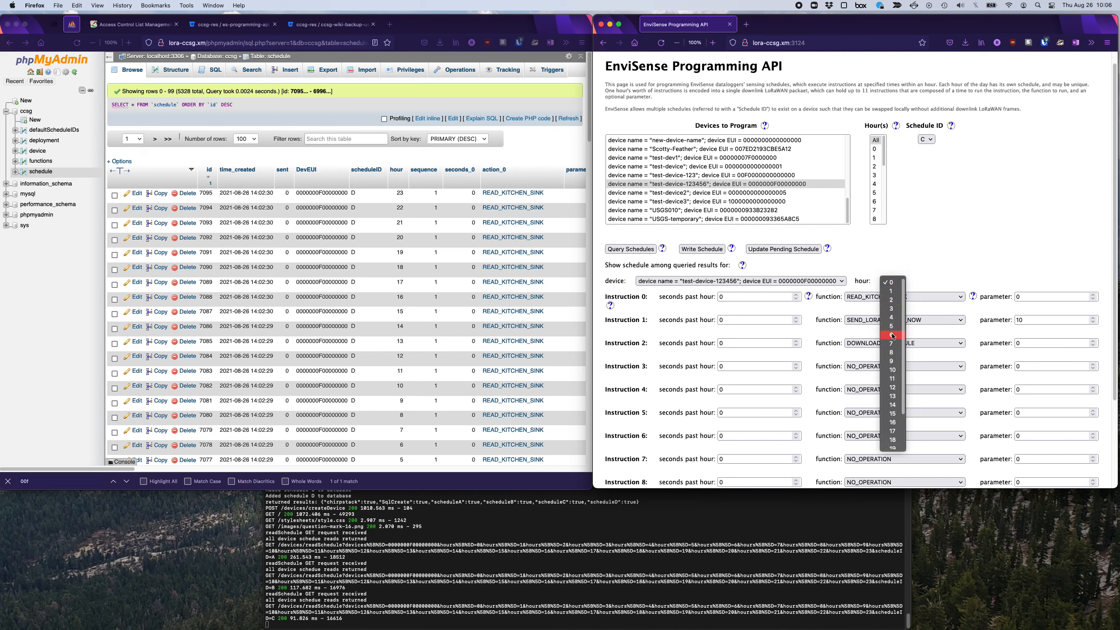
{"action": "left_click", "coordinate": [891, 335]}
{"action": "left_click", "coordinate": [890, 281]}
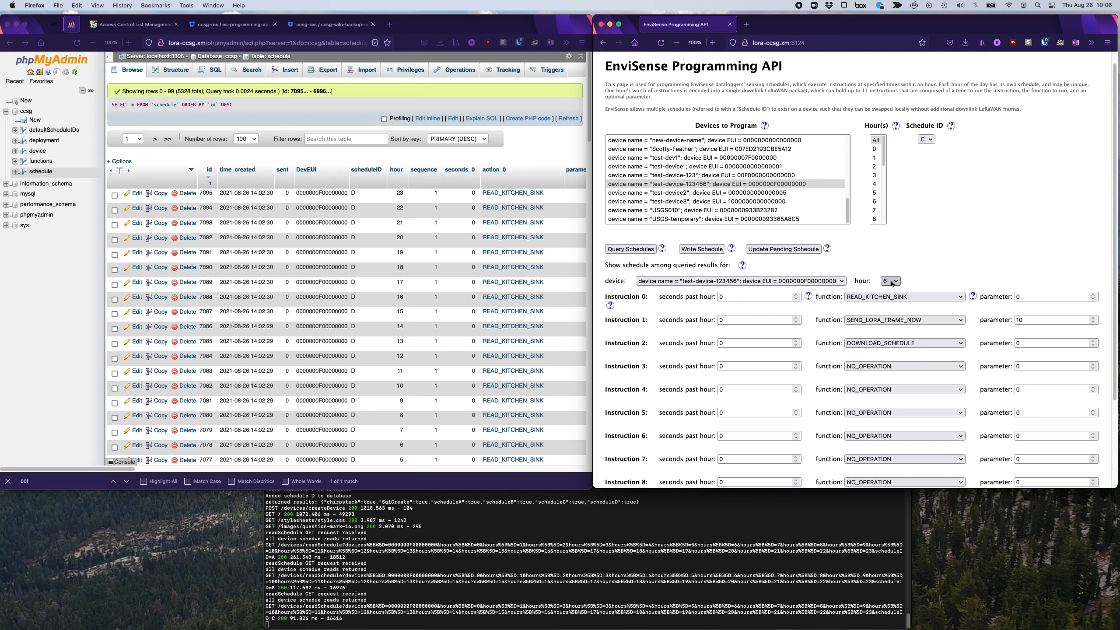
{"action": "left_click", "coordinate": [894, 302]}
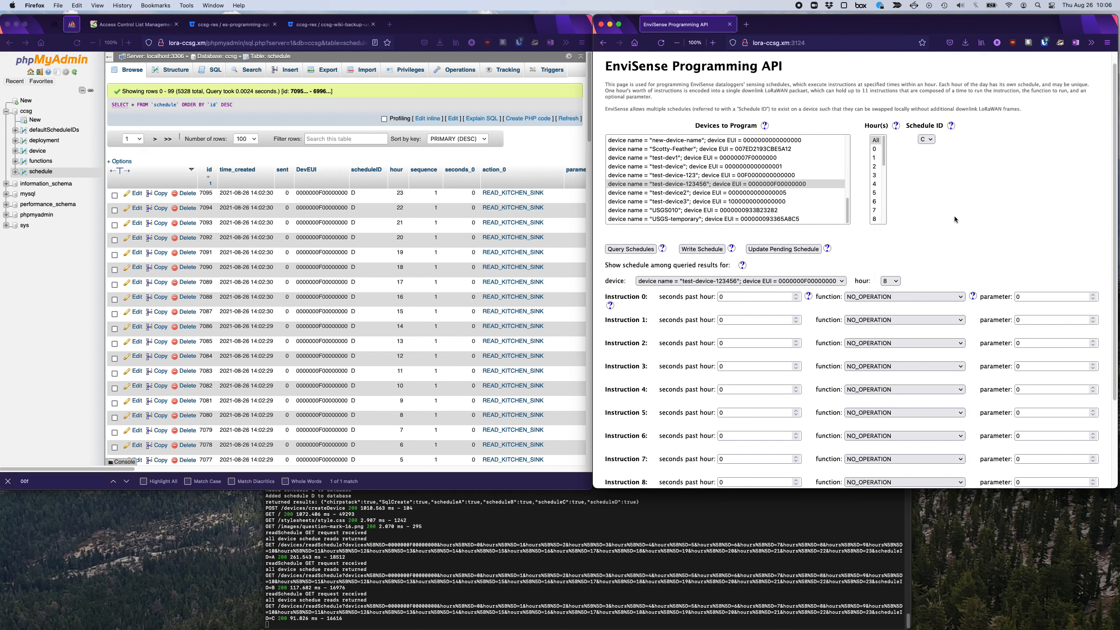
Step: Query the schedules of test-device-123456 with schedule ID D
{"action": "left_click", "coordinate": [930, 139]}
{"action": "left_click", "coordinate": [931, 149]}
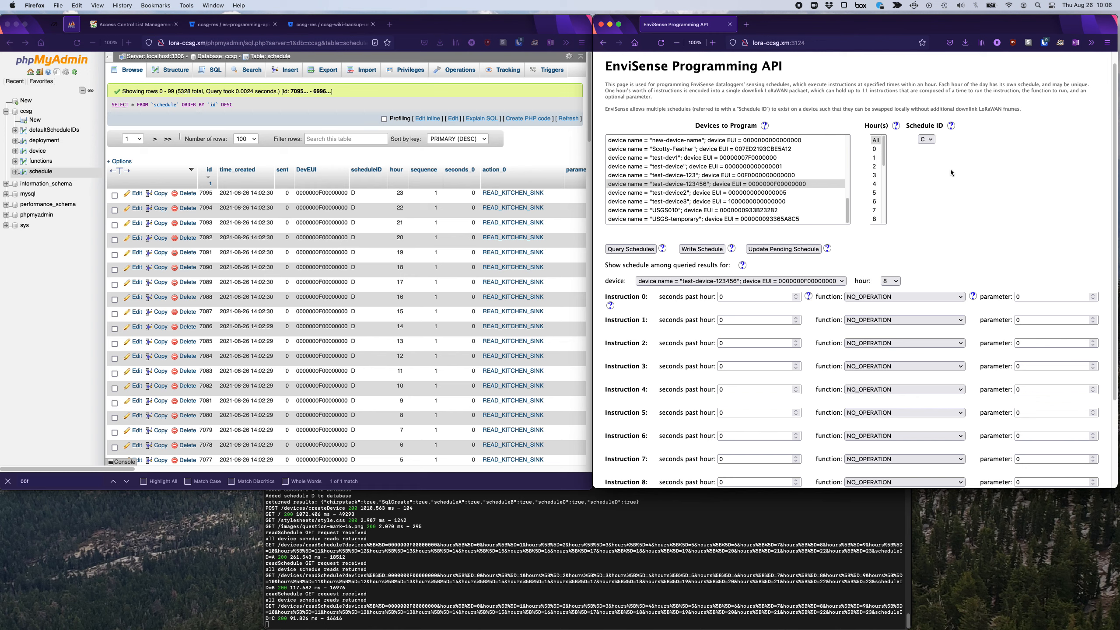
{"action": "left_click", "coordinate": [645, 250]}
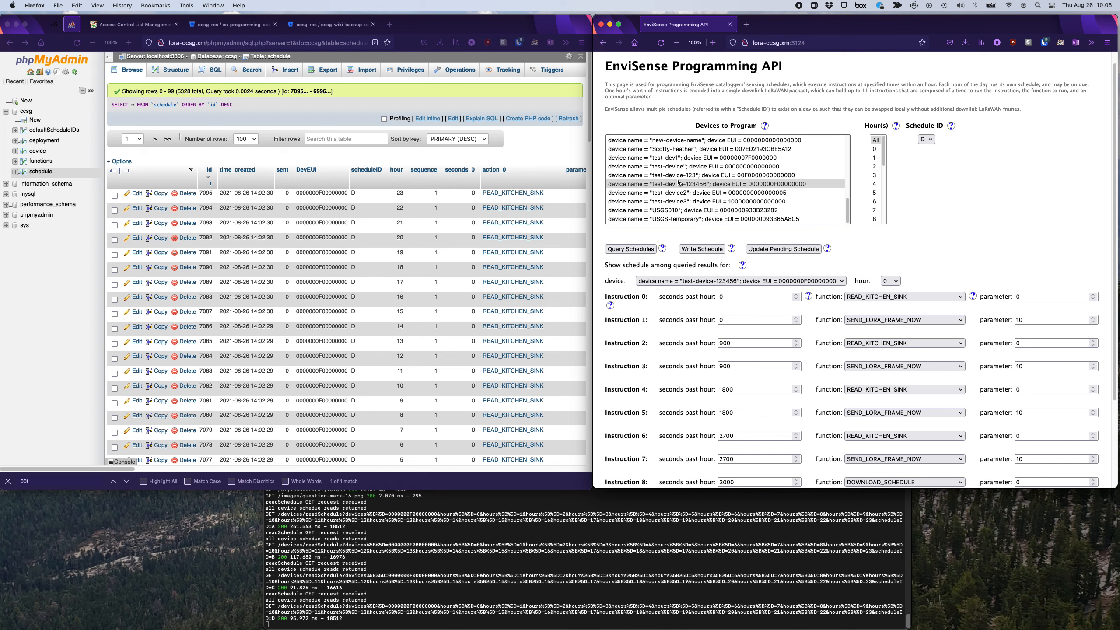
Step: Query schedule A of device EnviSense24-002 for all hours and look through its instructions and the device list
{"action": "scroll", "coordinate": [678, 181], "scroll_direction": "up", "scroll_amount": 10}
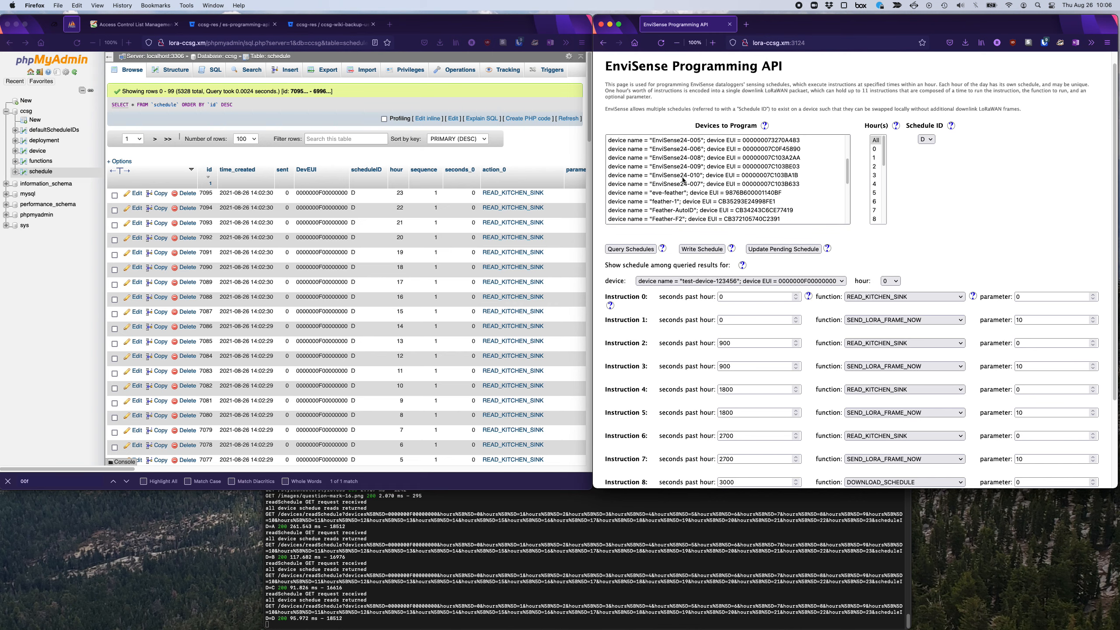
{"action": "scroll", "coordinate": [685, 181], "scroll_direction": "up", "scroll_amount": 2}
{"action": "left_click", "coordinate": [693, 175]}
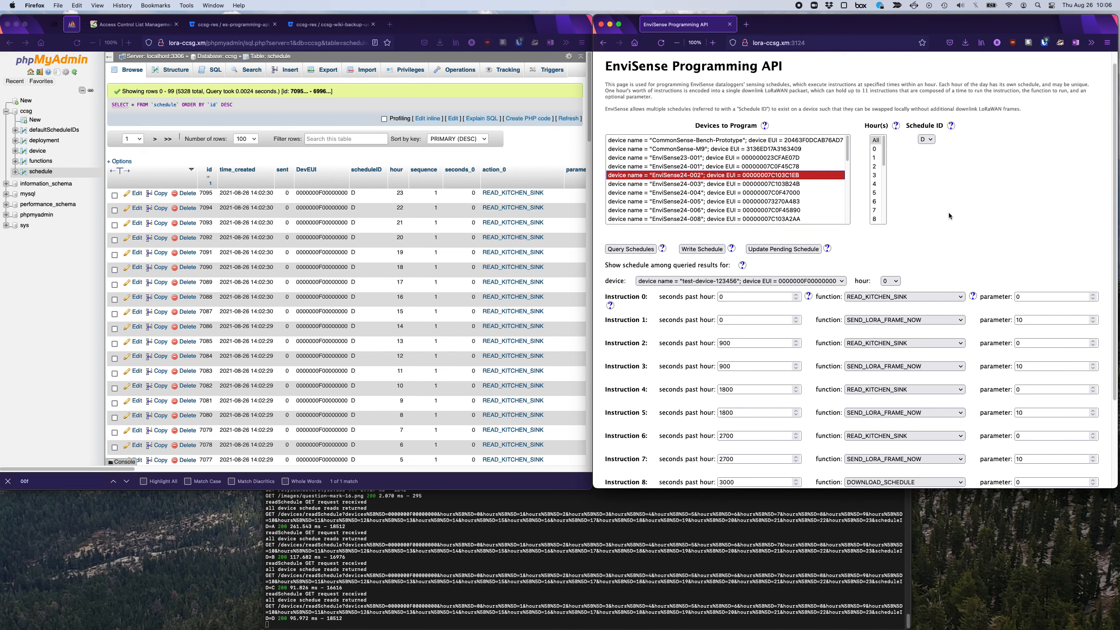
{"action": "left_click", "coordinate": [934, 139]}
{"action": "left_click", "coordinate": [932, 119]}
{"action": "left_click", "coordinate": [652, 249]}
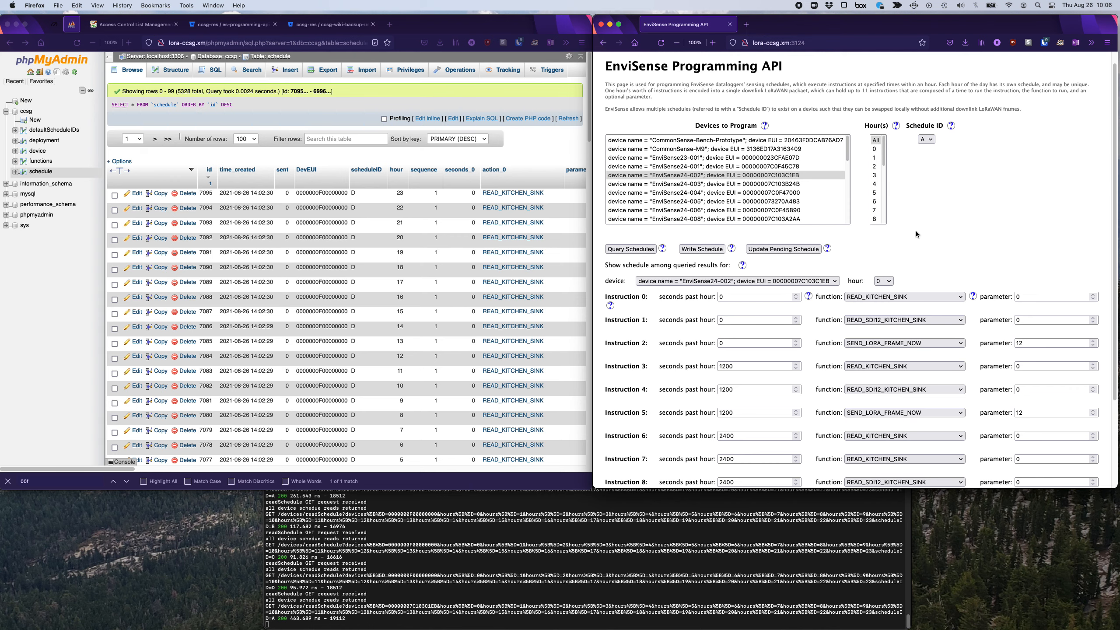
{"action": "scroll", "coordinate": [921, 238], "scroll_direction": "down", "scroll_amount": 2}
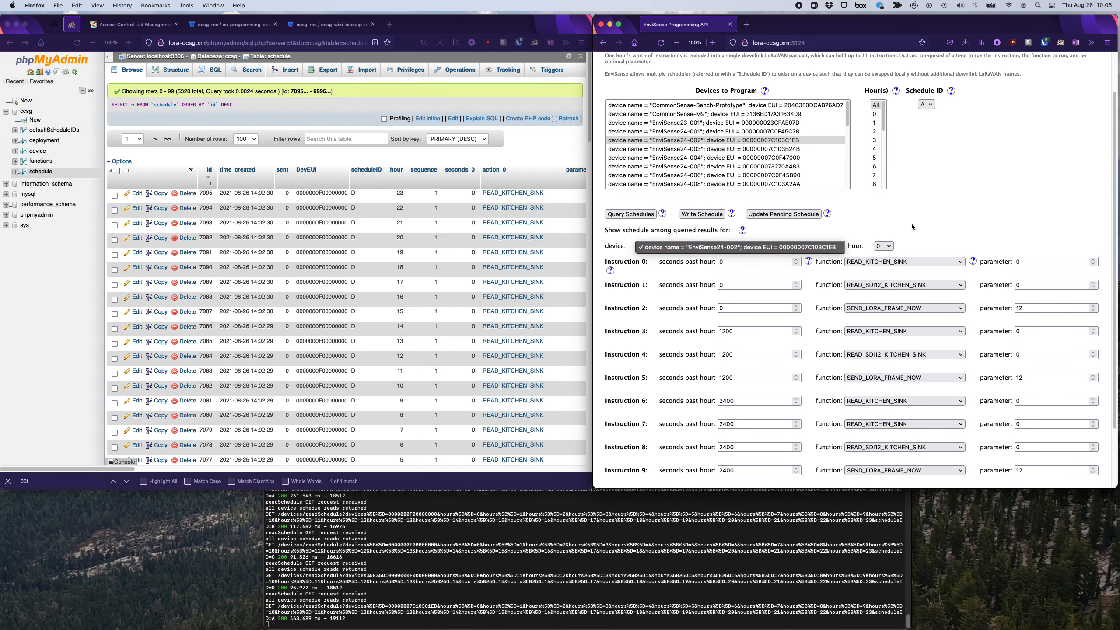
{"action": "scroll", "coordinate": [715, 169], "scroll_direction": "down", "scroll_amount": 3}
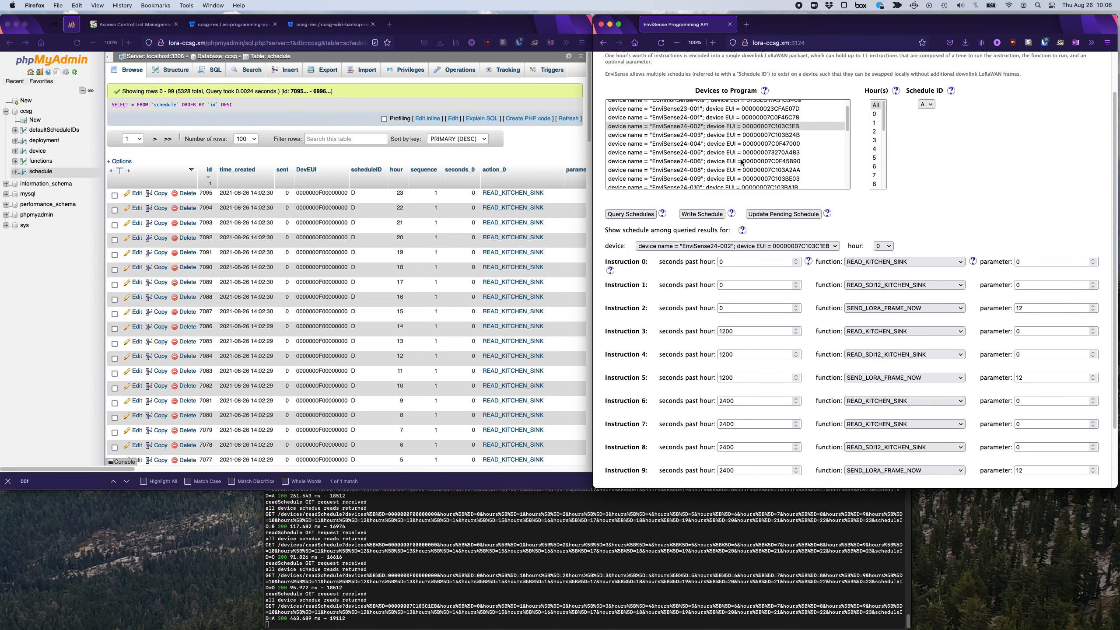
Step: Write the displayed EnviSense24-002 instructions to test-device-123456 as schedule ID D for all hours
{"action": "left_click", "coordinate": [586, 212]}
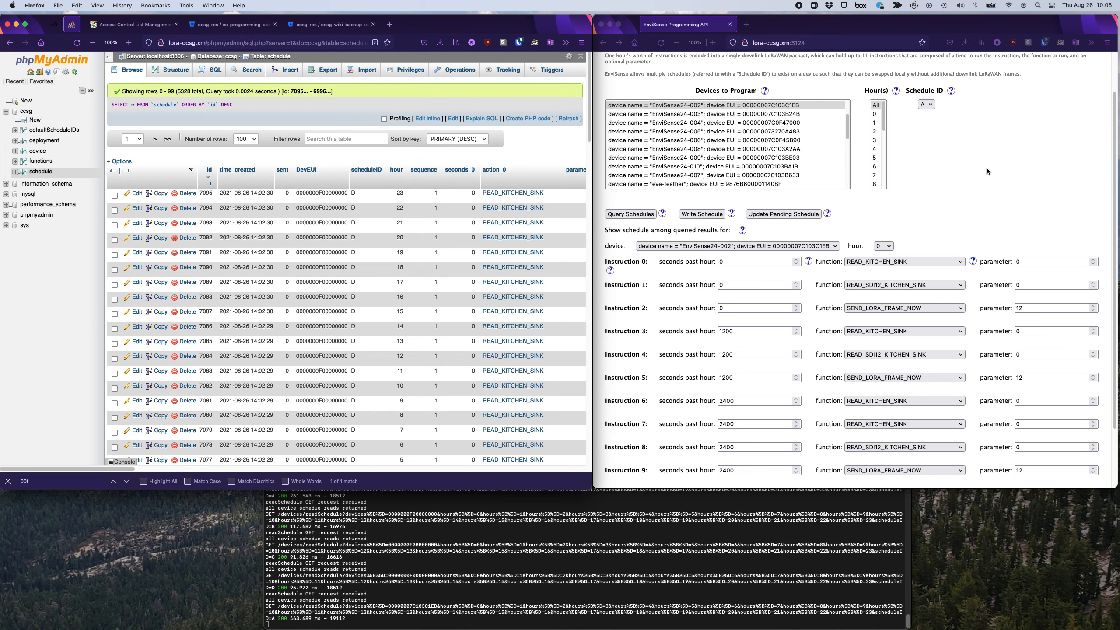
{"action": "left_click", "coordinate": [953, 155]}
{"action": "left_click", "coordinate": [926, 104]}
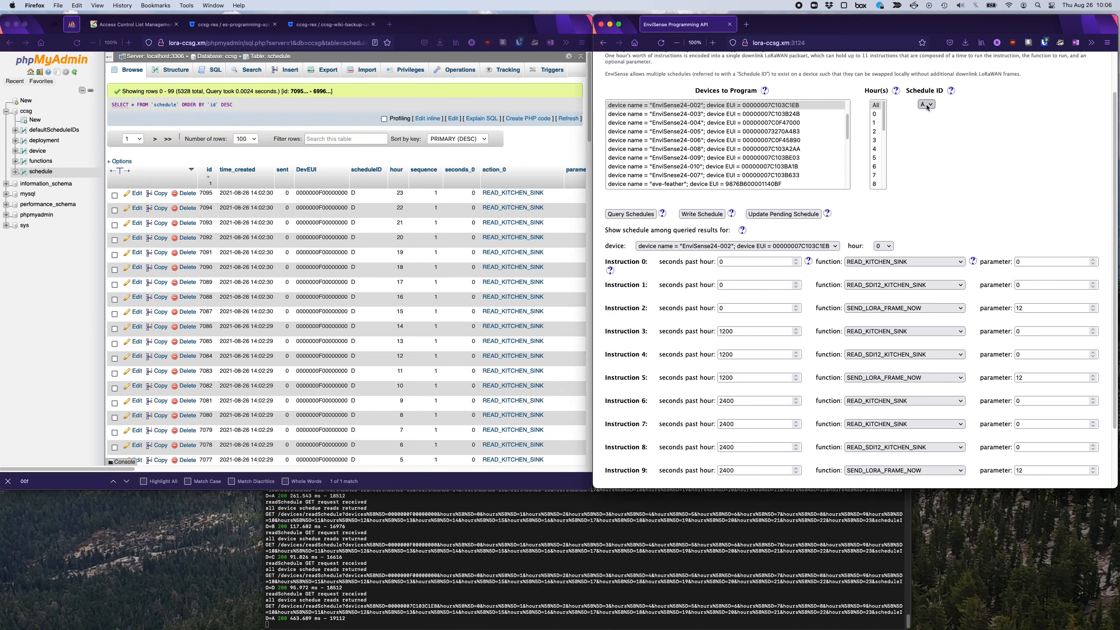
{"action": "left_click", "coordinate": [930, 134]}
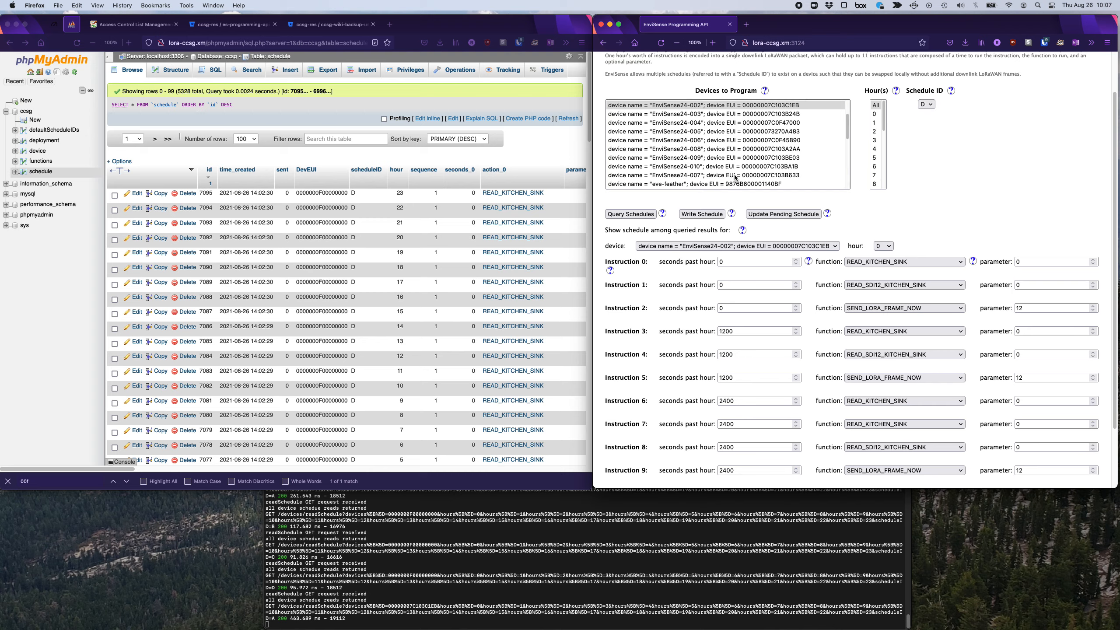
{"action": "scroll", "coordinate": [715, 158], "scroll_direction": "down", "scroll_amount": 3}
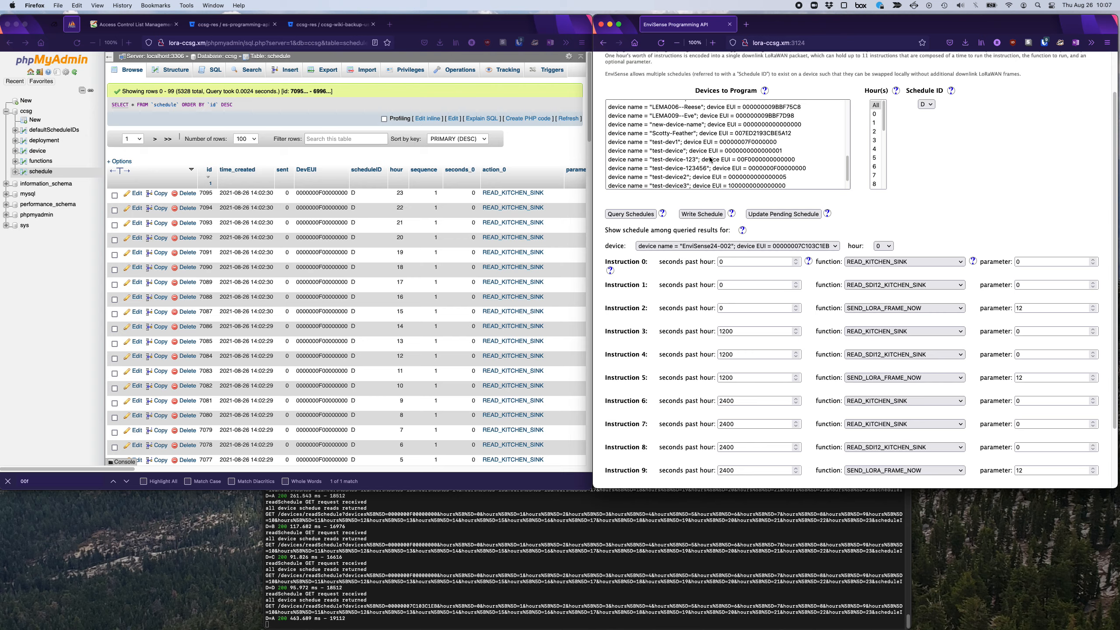
{"action": "scroll", "coordinate": [713, 160], "scroll_direction": "down", "scroll_amount": 1}
{"action": "left_click", "coordinate": [699, 162]}
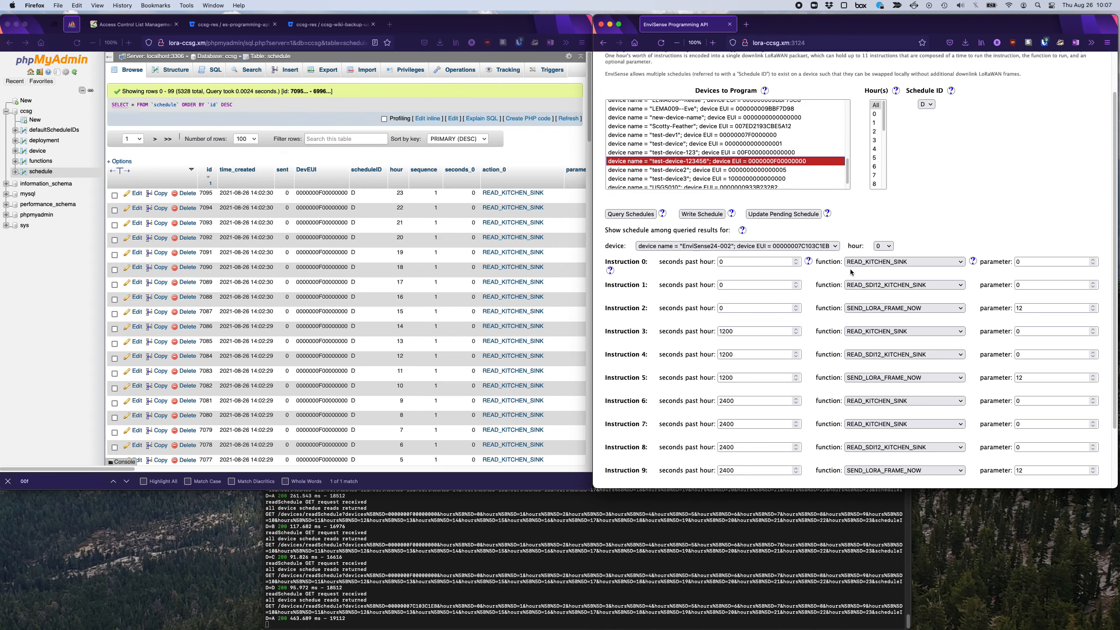
{"action": "scroll", "coordinate": [850, 269], "scroll_direction": "down", "scroll_amount": 3}
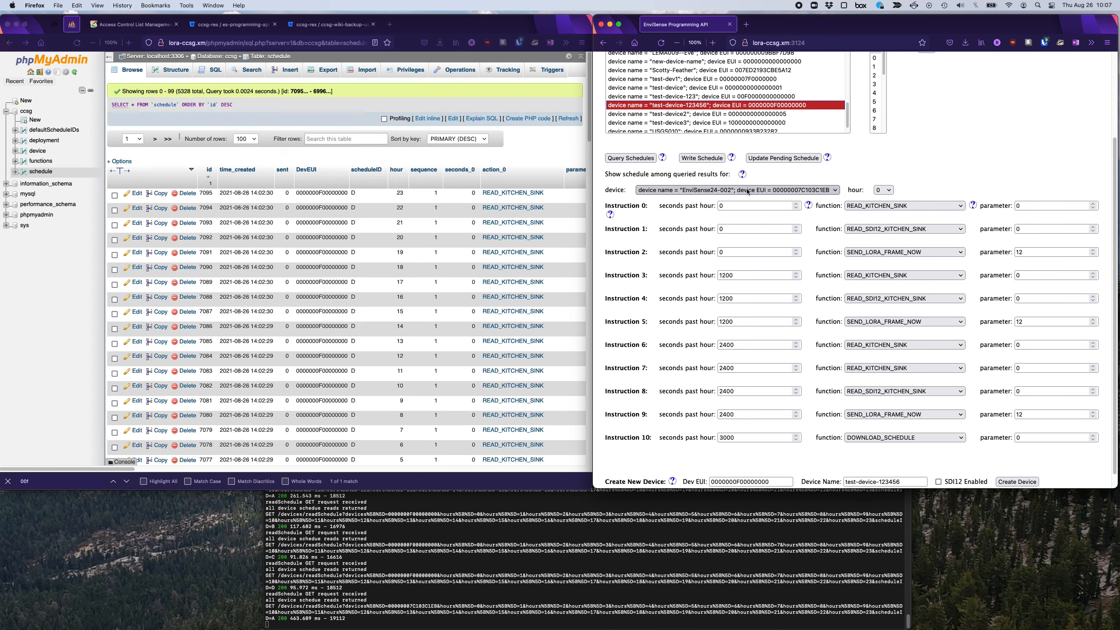
{"action": "scroll", "coordinate": [729, 215], "scroll_direction": "up", "scroll_amount": 3}
{"action": "left_click", "coordinate": [712, 201]}
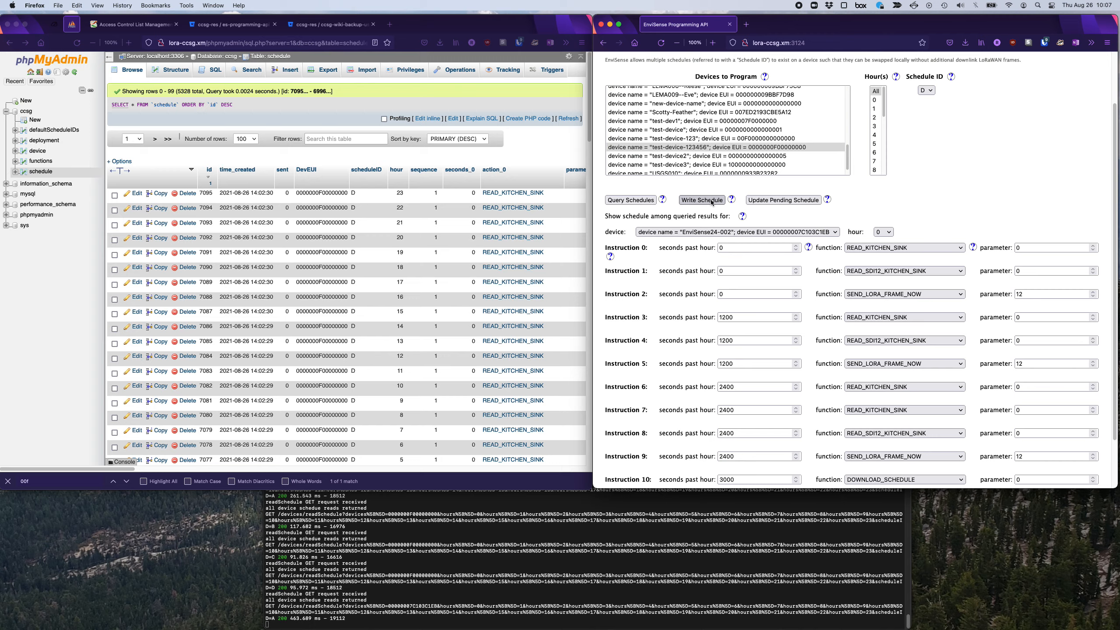
{"action": "left_click", "coordinate": [921, 289]}
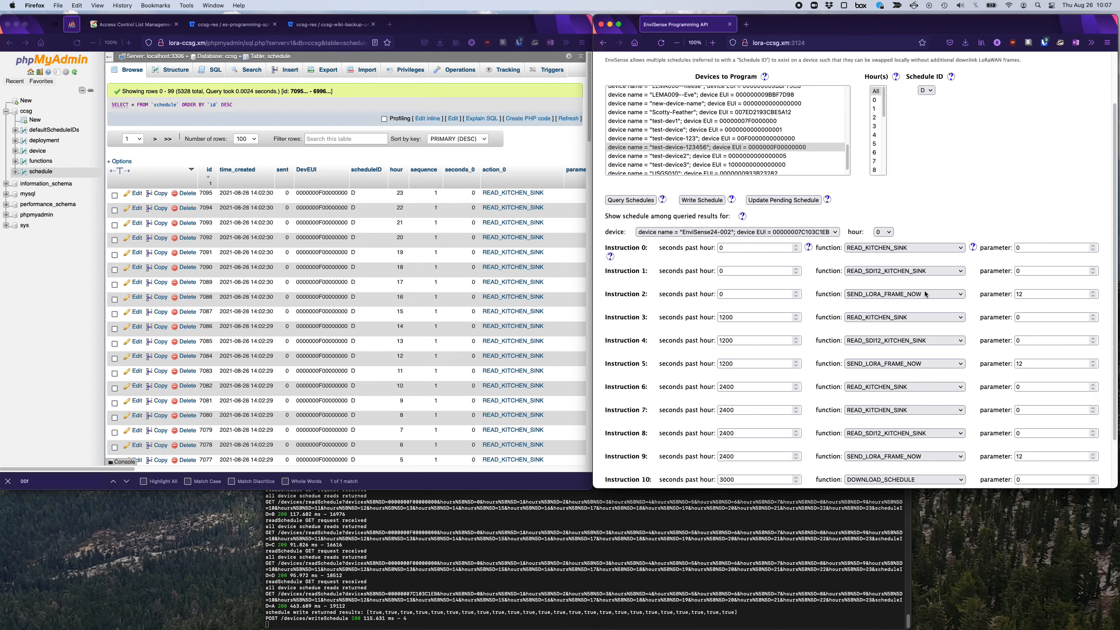
Step: Reload the schedule table in phpMyAdmin and inspect the instruction columns of the newest rows in a widened window
{"action": "left_click", "coordinate": [556, 152]}
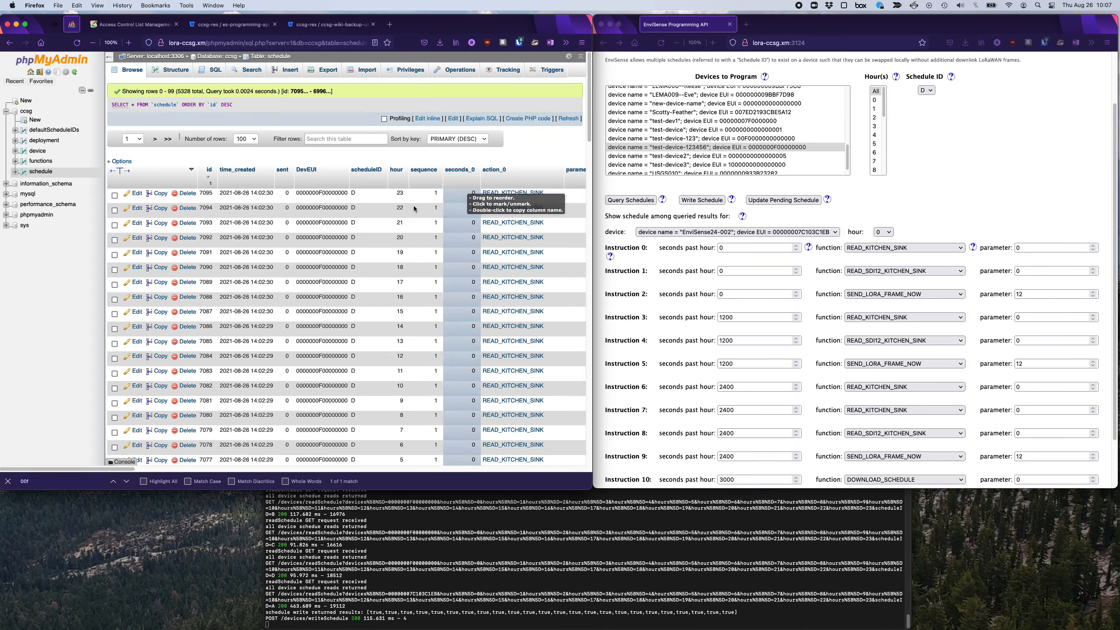
{"action": "left_click", "coordinate": [78, 44]}
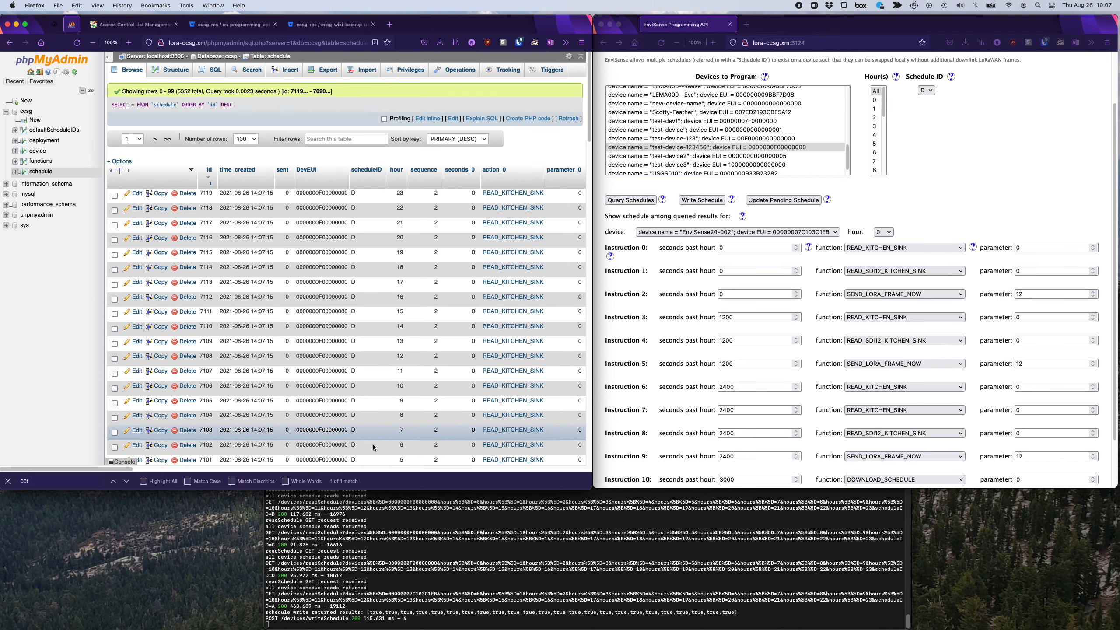
{"action": "left_click_drag", "start_coordinate": [591, 302], "coordinate": [860, 305]}
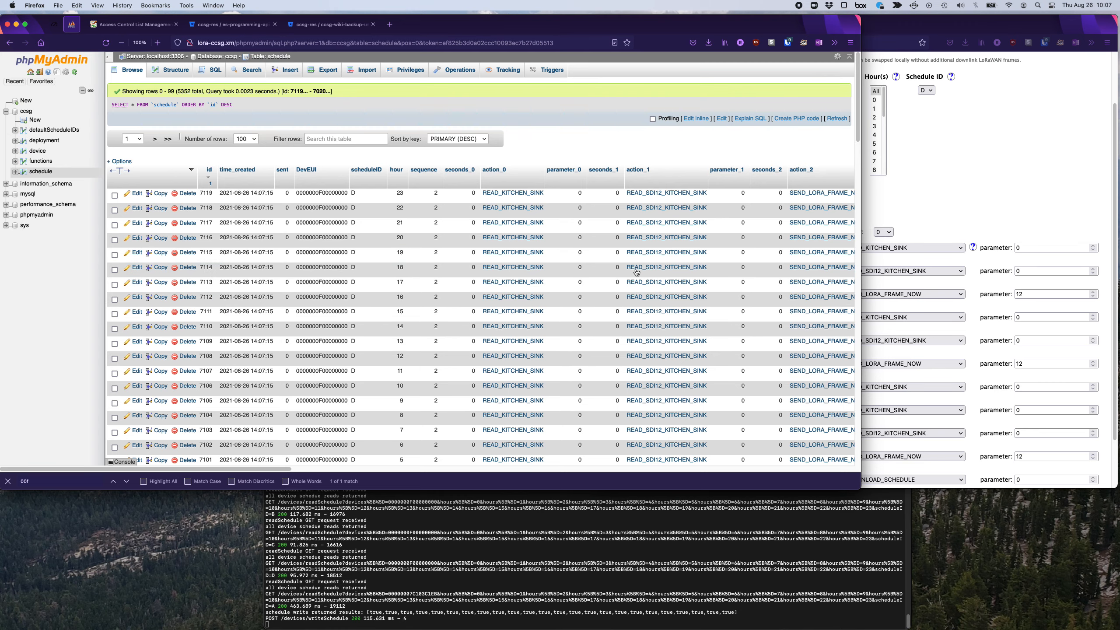
{"action": "left_click_drag", "start_coordinate": [291, 471], "coordinate": [422, 469]}
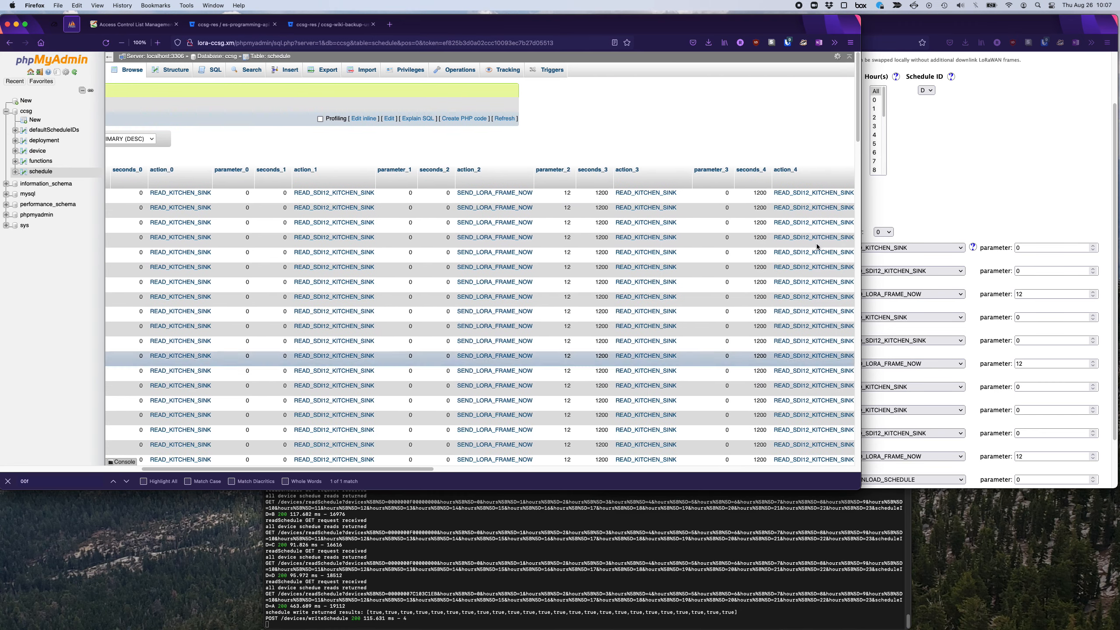
Step: Compare the instructions on the Programming API page with the schedule table rows and narrow the database window again
{"action": "left_click", "coordinate": [935, 213]}
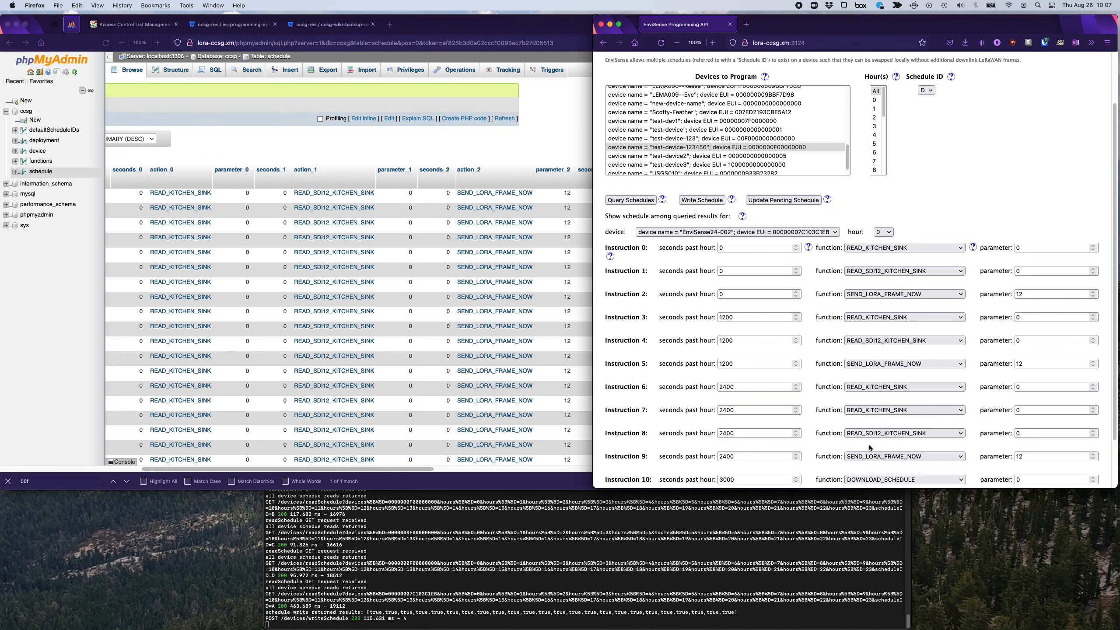
{"action": "scroll", "coordinate": [816, 353], "scroll_direction": "down", "scroll_amount": 3}
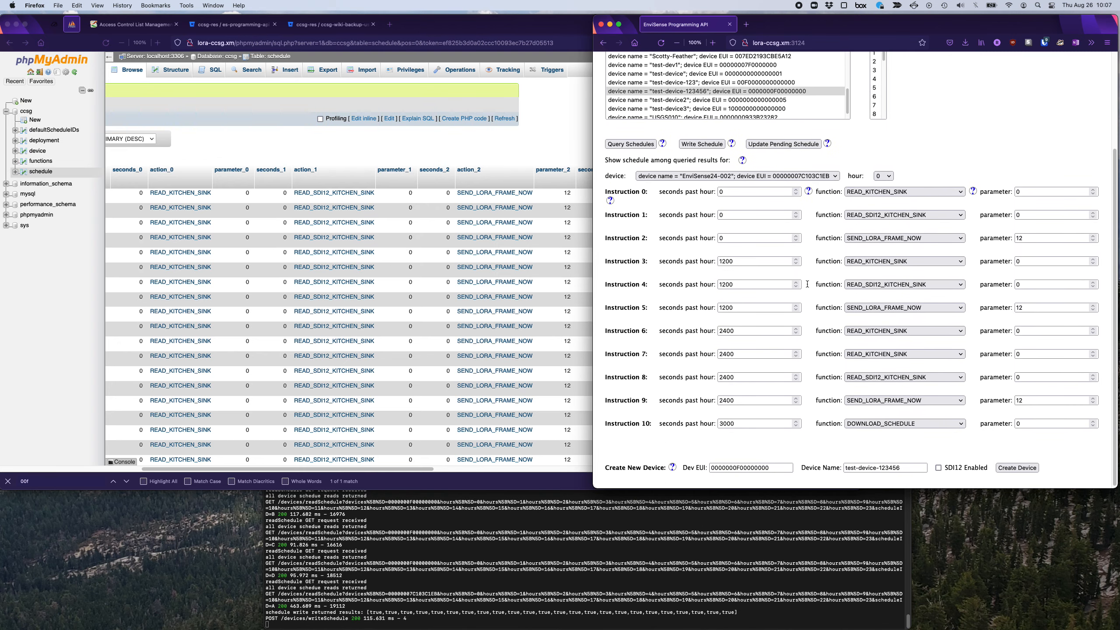
{"action": "scroll", "coordinate": [785, 287], "scroll_direction": "up", "scroll_amount": 2}
{"action": "scroll", "coordinate": [777, 271], "scroll_direction": "up", "scroll_amount": 2}
{"action": "left_click", "coordinate": [528, 132]}
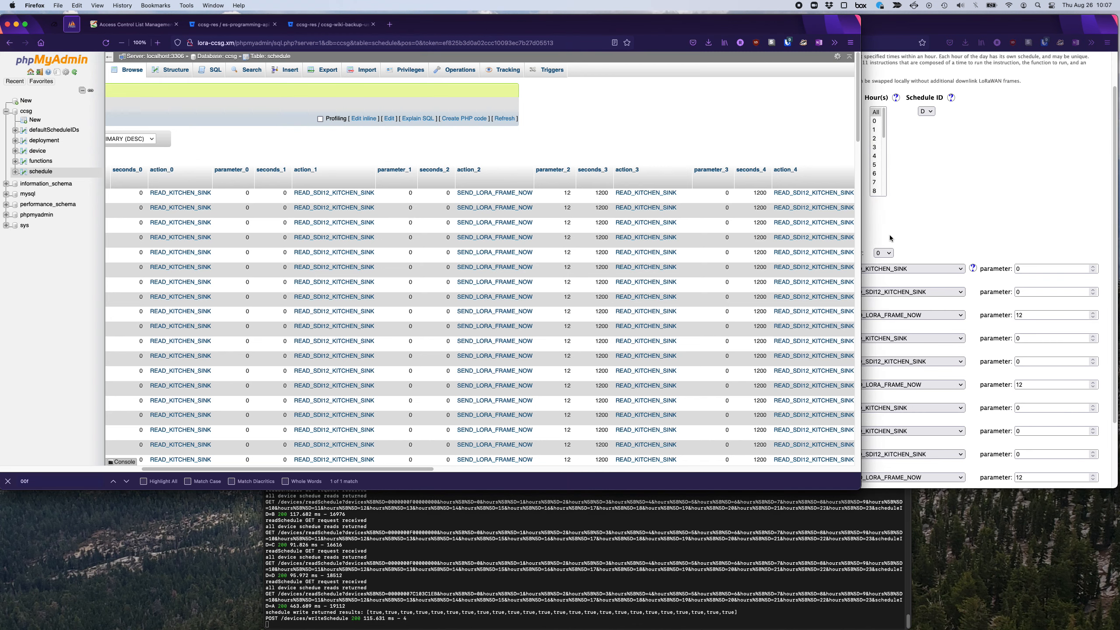
{"action": "left_click_drag", "start_coordinate": [860, 248], "coordinate": [577, 249]}
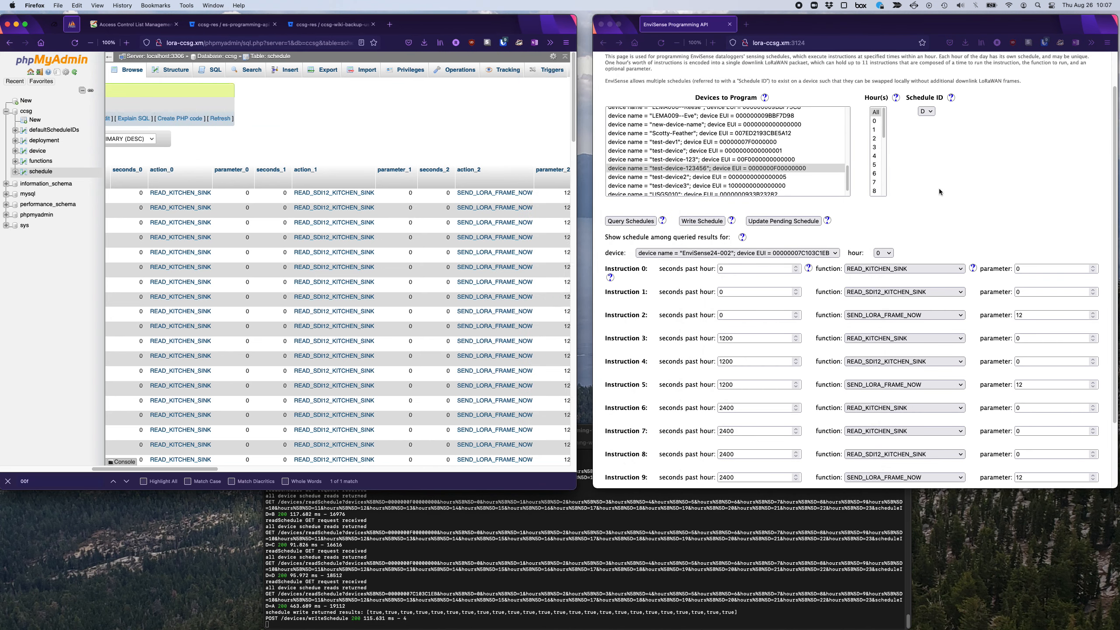
Step: Query schedule D for all hours of the consecutive devices from test-device-123 through USGS010
{"action": "left_click", "coordinate": [722, 166]}
{"action": "scroll", "coordinate": [721, 166], "scroll_direction": "up", "scroll_amount": 2}
{"action": "left_click_drag", "start_coordinate": [710, 167], "coordinate": [734, 180]}
{"action": "scroll", "coordinate": [723, 177], "scroll_direction": "down", "scroll_amount": 2}
{"action": "left_click", "coordinate": [724, 182]}
{"action": "scroll", "coordinate": [728, 172], "scroll_direction": "down", "scroll_amount": 3}
{"action": "left_click", "coordinate": [642, 221]}
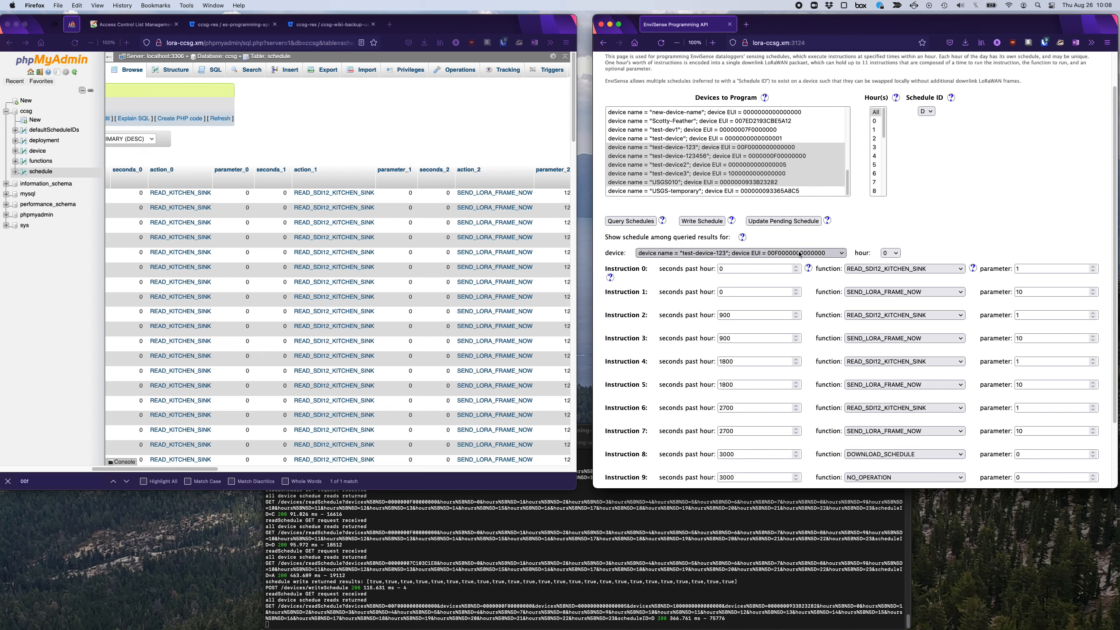
Step: Write the displayed instructions to test-device-123 and test-device-123456 as schedule ID A for all hours
{"action": "left_click", "coordinate": [762, 179]}
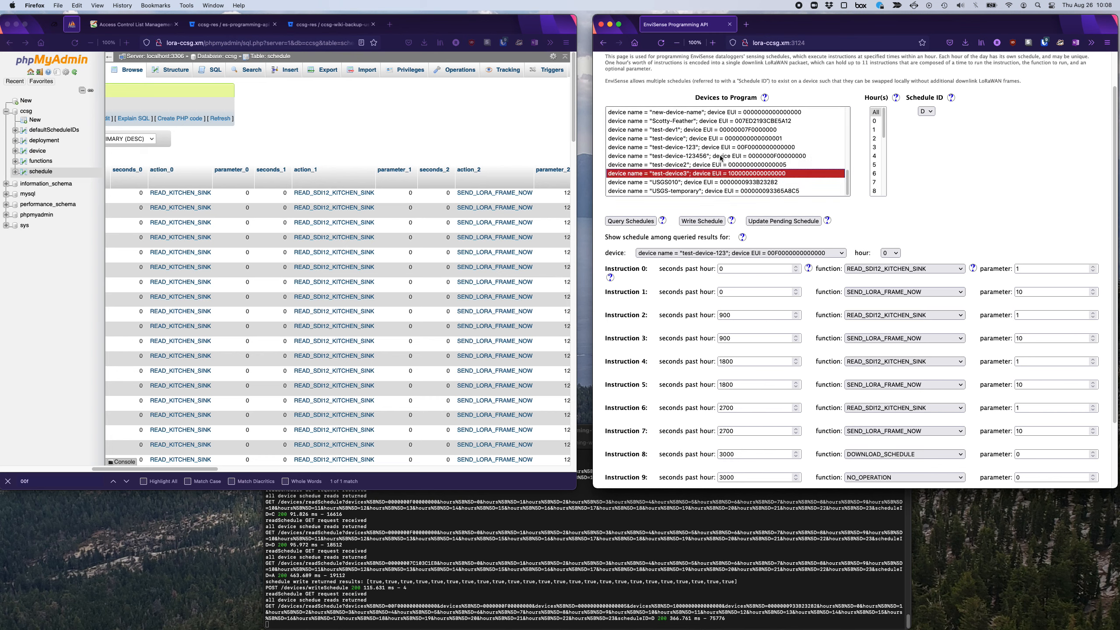
{"action": "left_click_drag", "start_coordinate": [719, 156], "coordinate": [717, 150]}
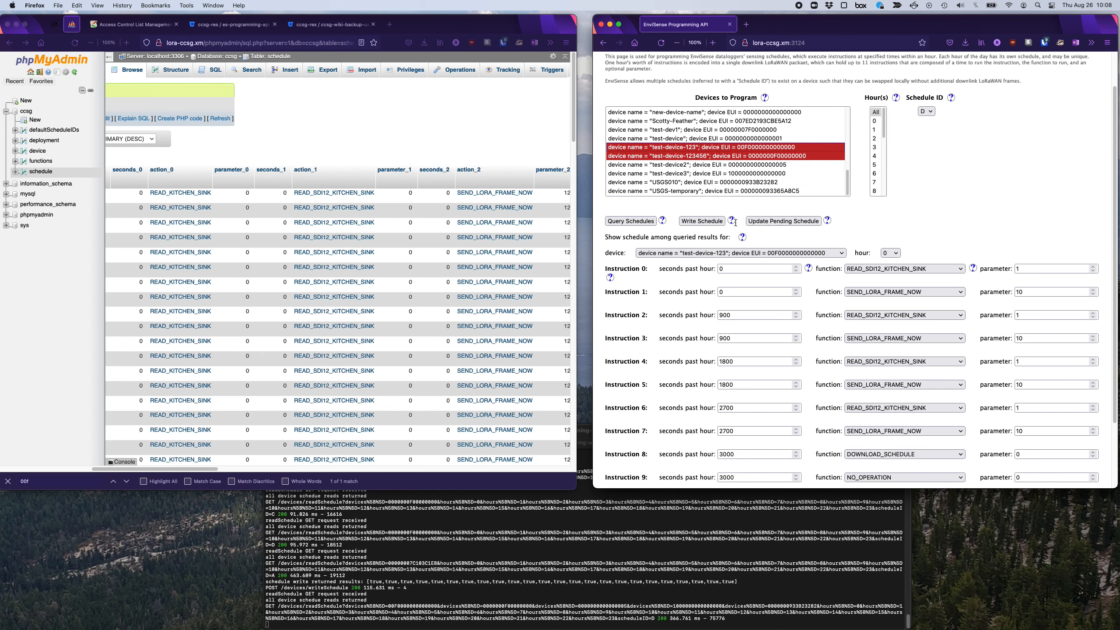
{"action": "left_click", "coordinate": [928, 112]}
{"action": "left_click", "coordinate": [929, 87]}
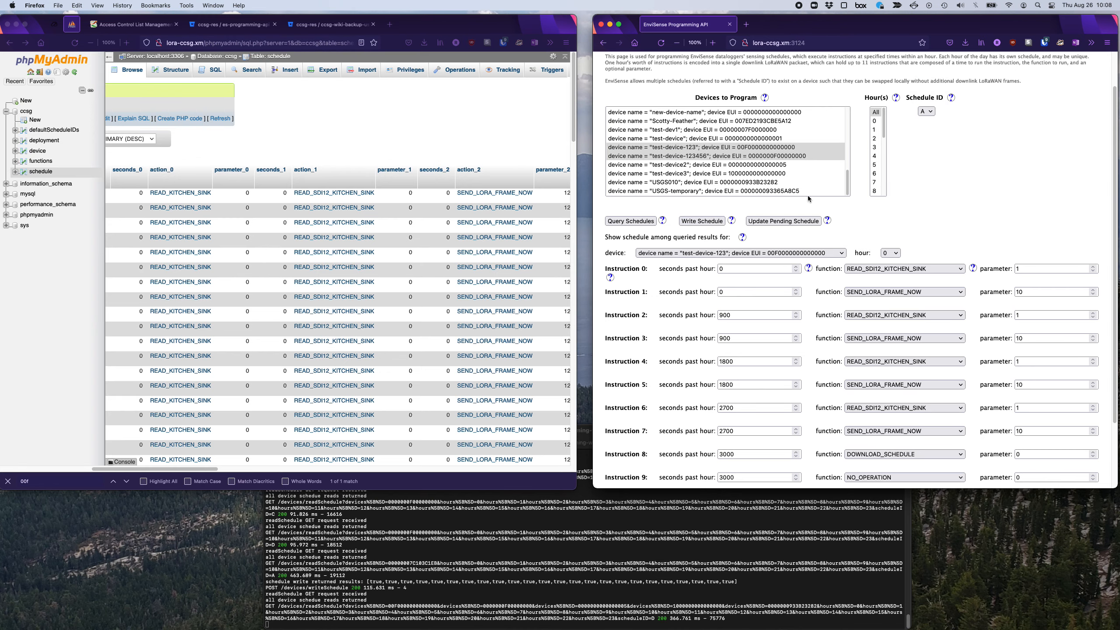
{"action": "left_click", "coordinate": [716, 224]}
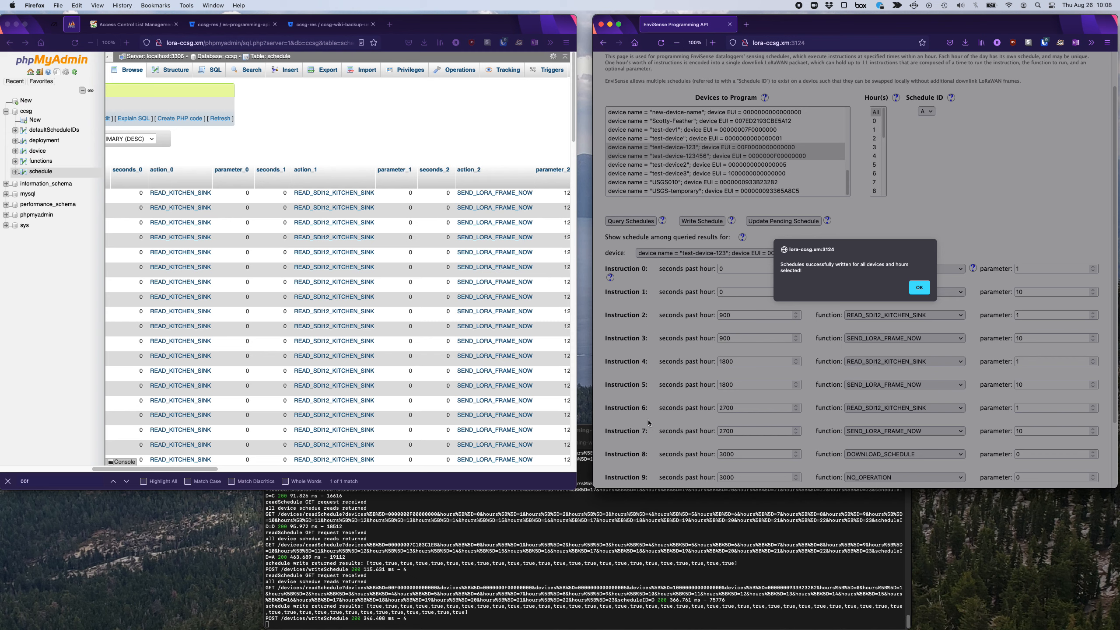
{"action": "left_click", "coordinate": [920, 290]}
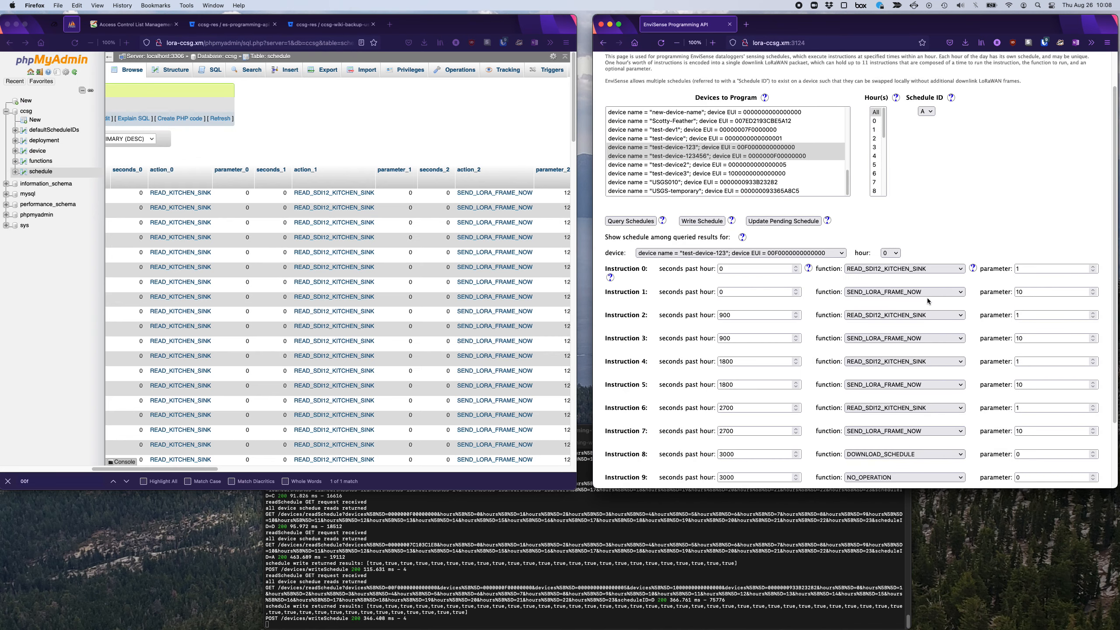
Step: Set the function of Instruction 1 to LORA_SURVEY for test-device-123 at hour 0
{"action": "scroll", "coordinate": [893, 360], "scroll_direction": "down", "scroll_amount": 5}
{"action": "scroll", "coordinate": [771, 328], "scroll_direction": "up", "scroll_amount": 5}
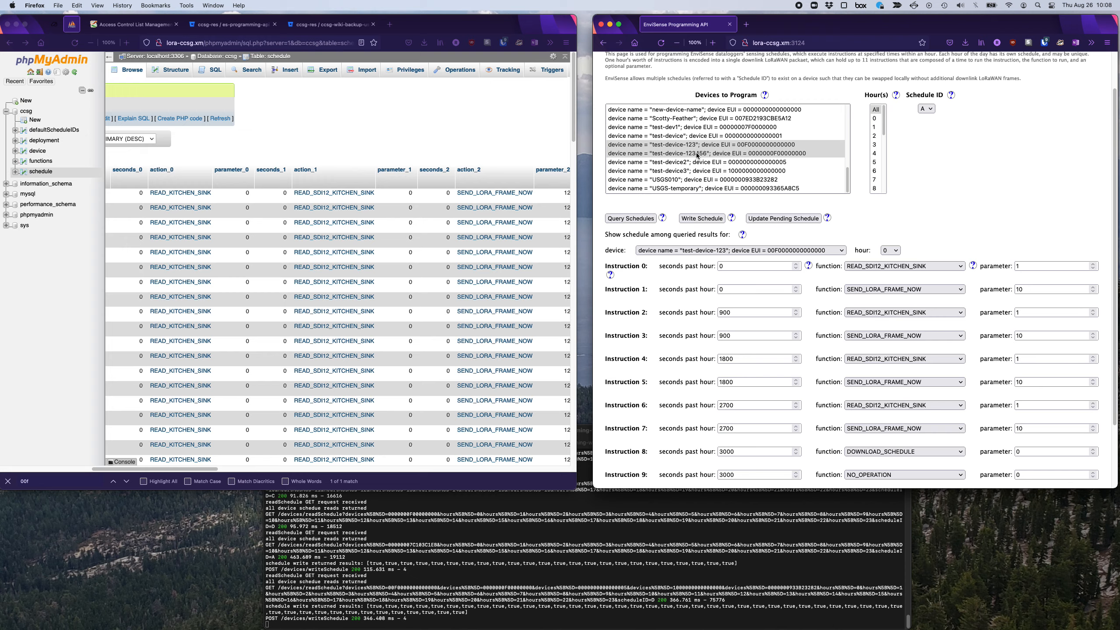
{"action": "scroll", "coordinate": [702, 153], "scroll_direction": "up", "scroll_amount": 2}
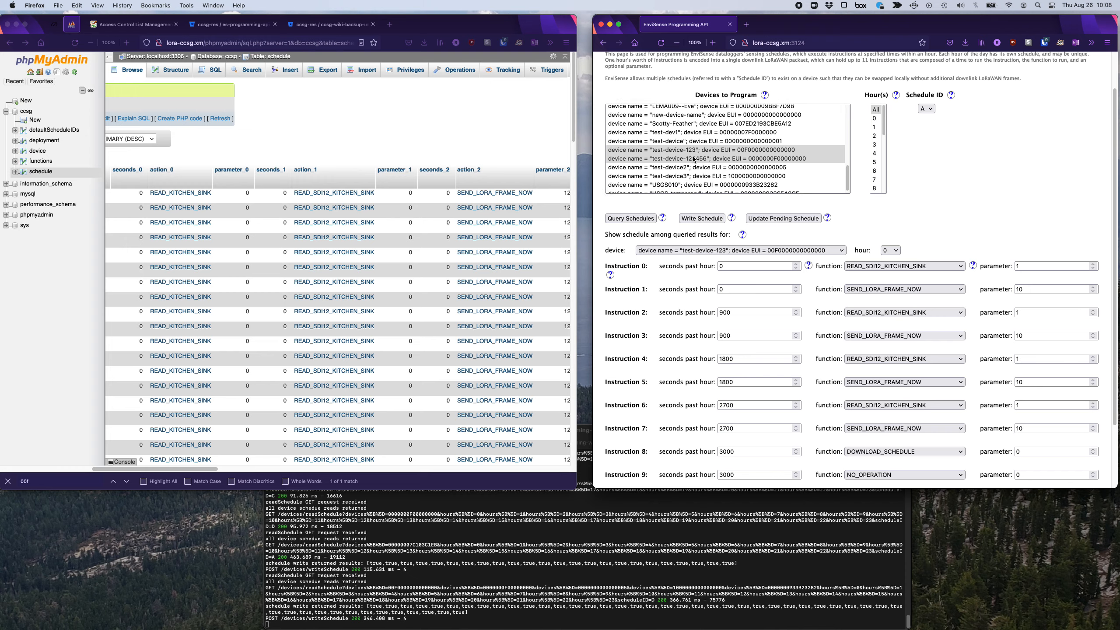
{"action": "scroll", "coordinate": [703, 154], "scroll_direction": "down", "scroll_amount": 2}
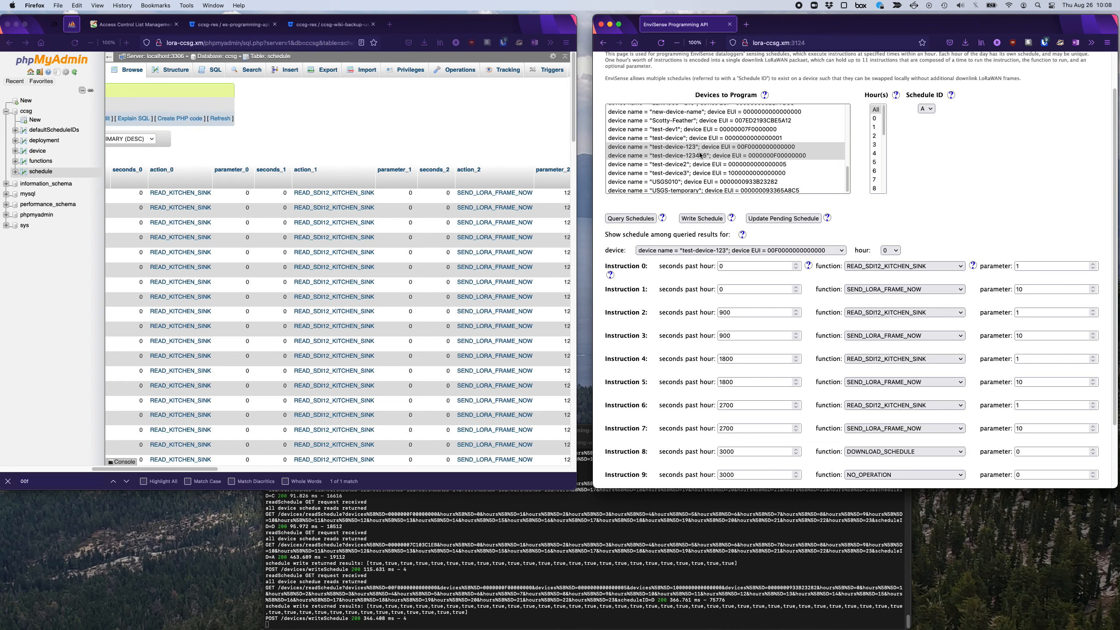
{"action": "left_click", "coordinate": [886, 290]}
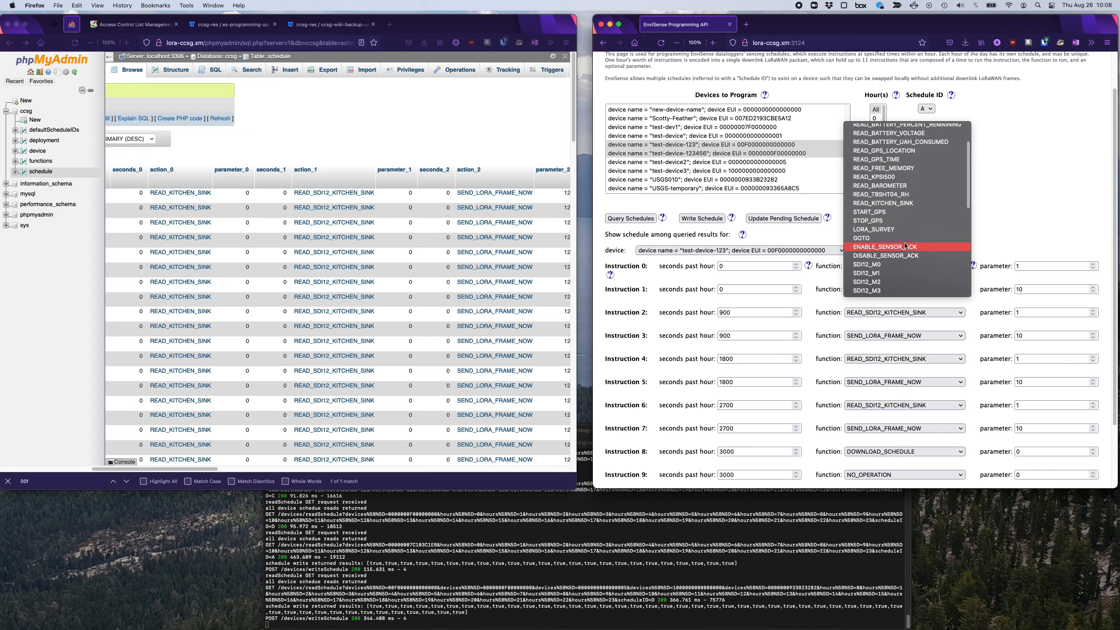
{"action": "scroll", "coordinate": [915, 226], "scroll_direction": "up", "scroll_amount": 2}
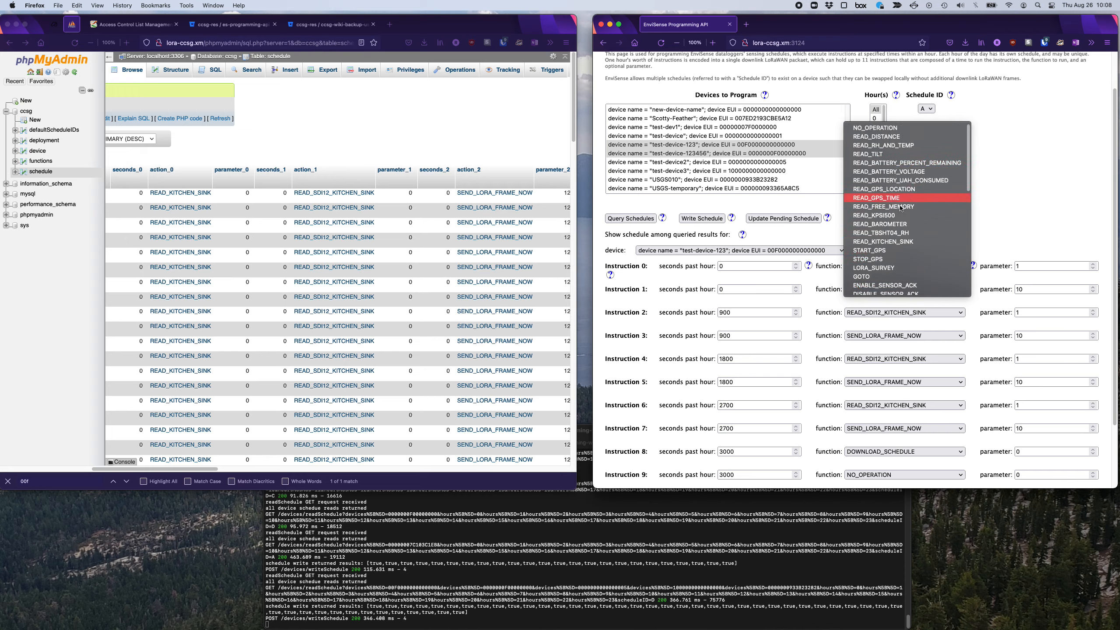
{"action": "left_click", "coordinate": [873, 268]}
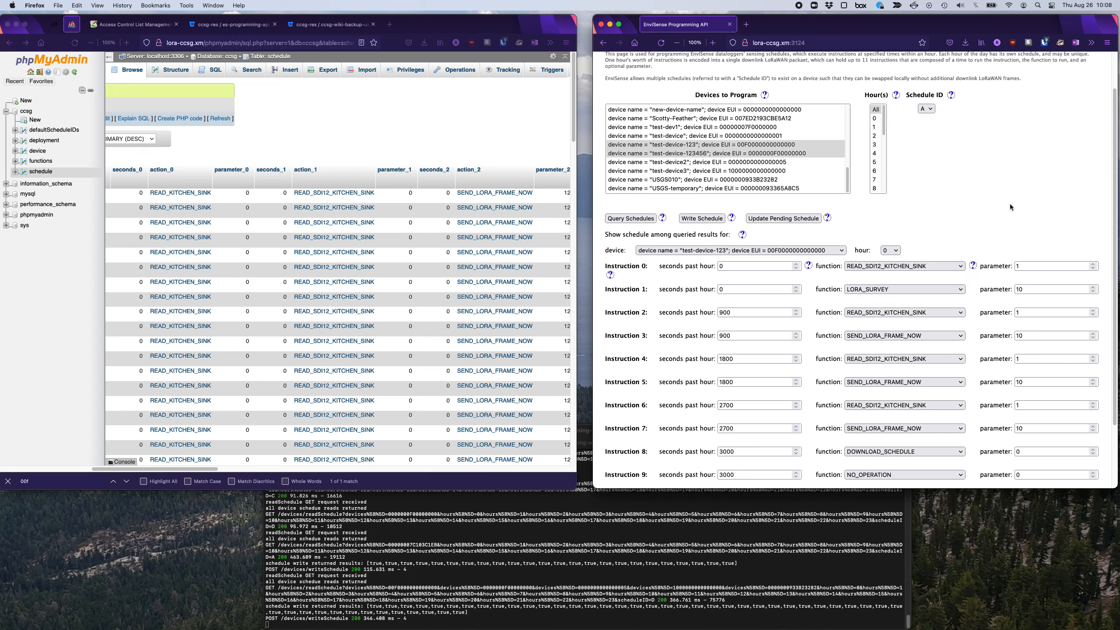
Step: Restore the function of Instruction 1 to SEND_LORA_FRAME_NOW
{"action": "left_click", "coordinate": [1050, 291]}
{"action": "left_click", "coordinate": [887, 292]}
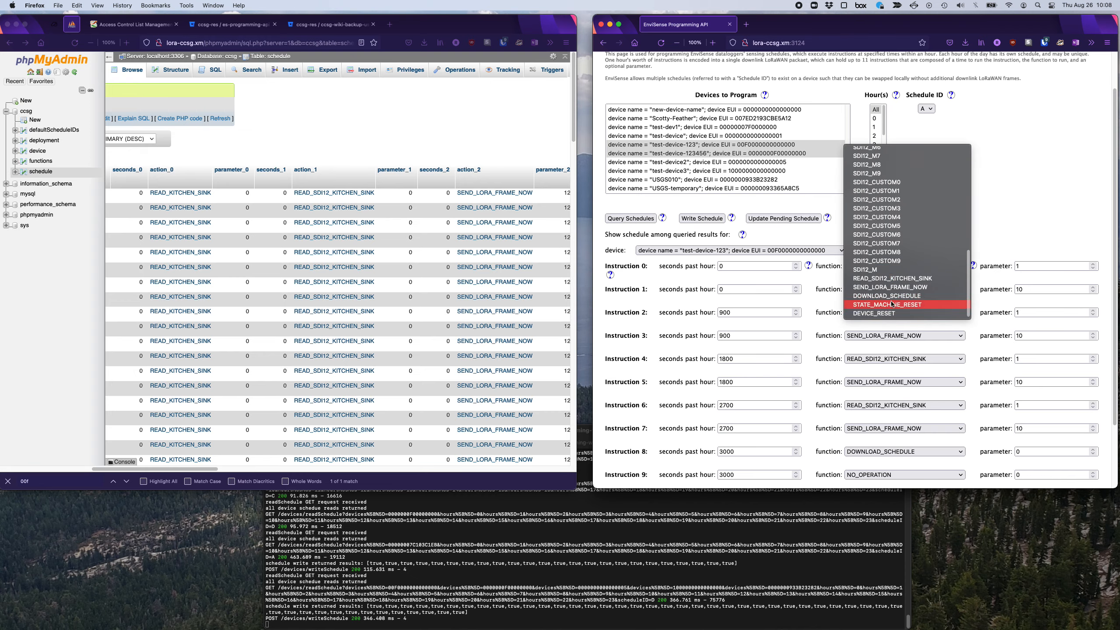
{"action": "left_click", "coordinate": [890, 287]}
{"action": "key", "text": "Tab"}
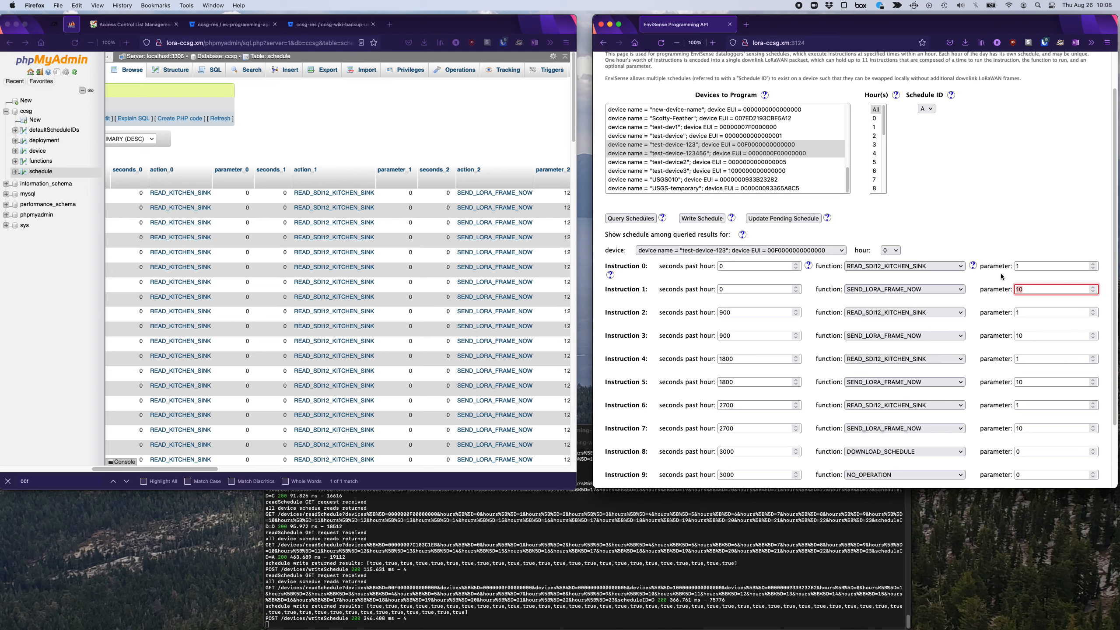
{"action": "left_click", "coordinate": [947, 204]}
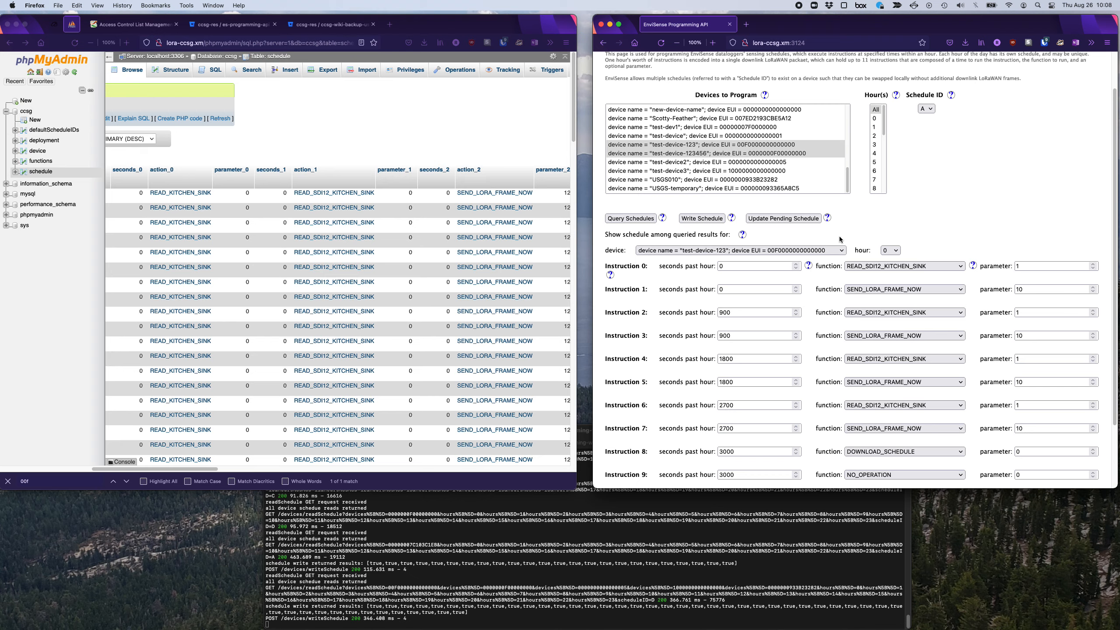
{"action": "left_click", "coordinate": [926, 109]}
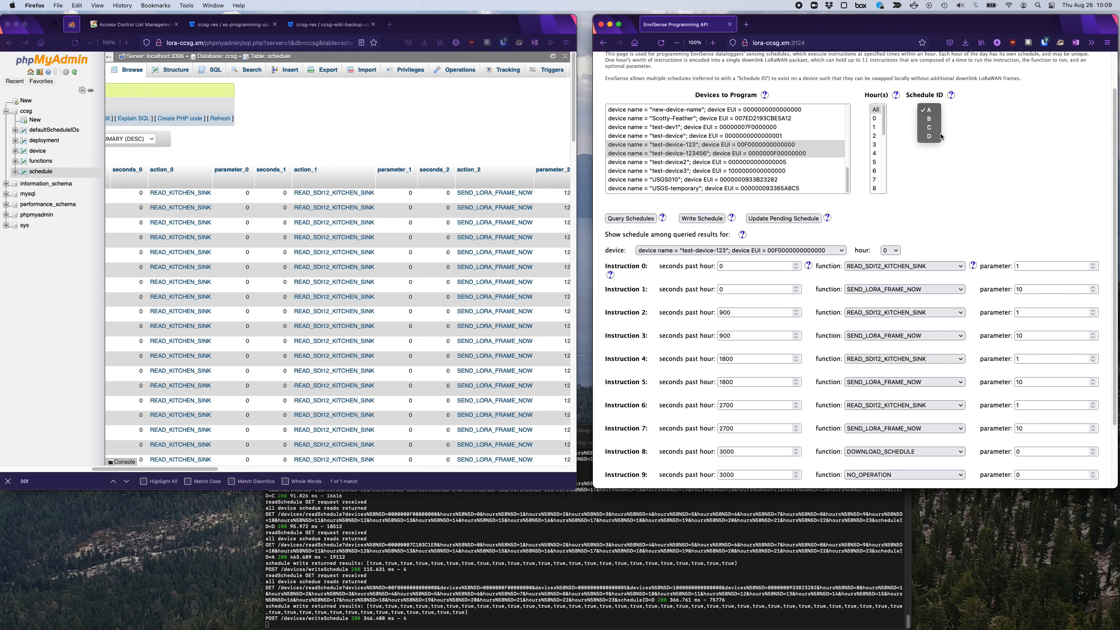
{"action": "left_click", "coordinate": [952, 152]}
{"action": "scroll", "coordinate": [937, 243], "scroll_direction": "down", "scroll_amount": 3}
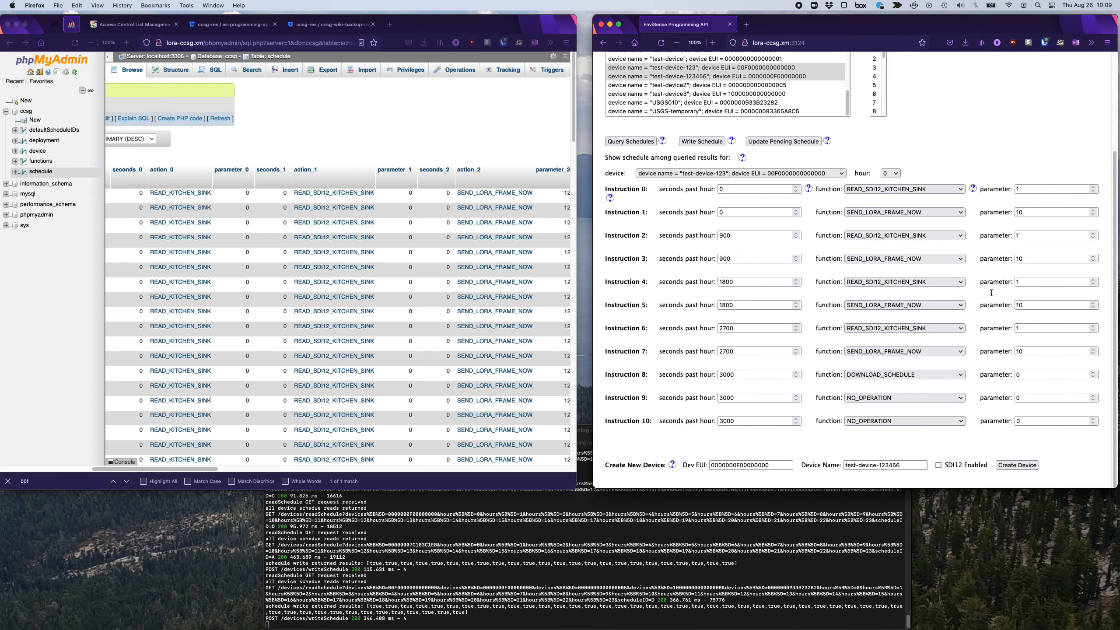
{"action": "scroll", "coordinate": [938, 191], "scroll_direction": "up", "scroll_amount": 3}
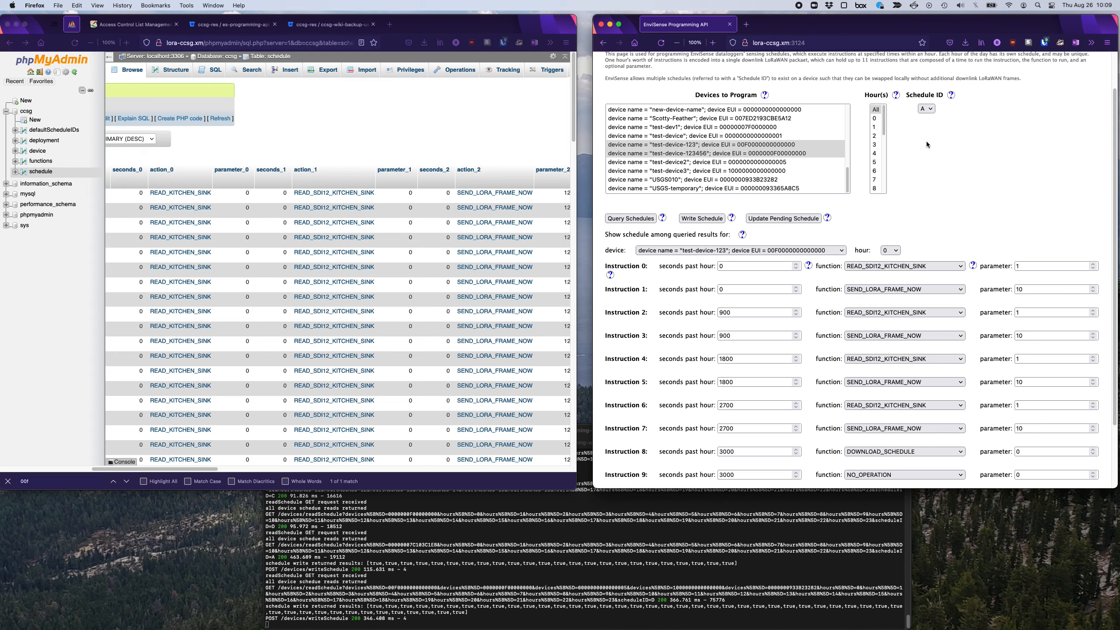
{"action": "scroll", "coordinate": [871, 307], "scroll_direction": "down", "scroll_amount": 3}
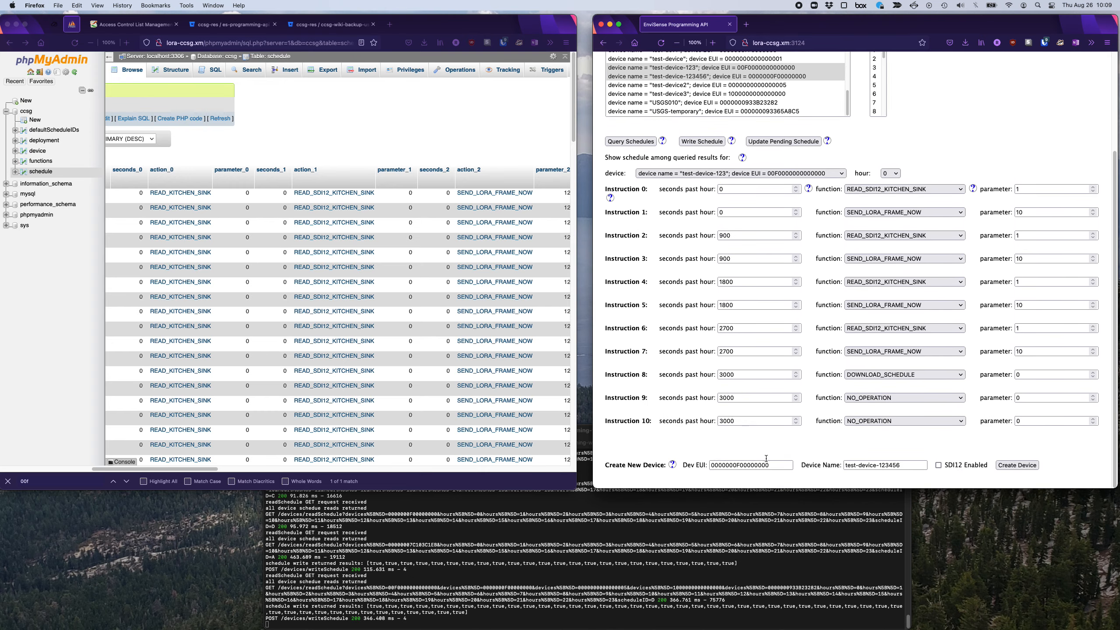
{"action": "scroll", "coordinate": [803, 353], "scroll_direction": "up", "scroll_amount": 4}
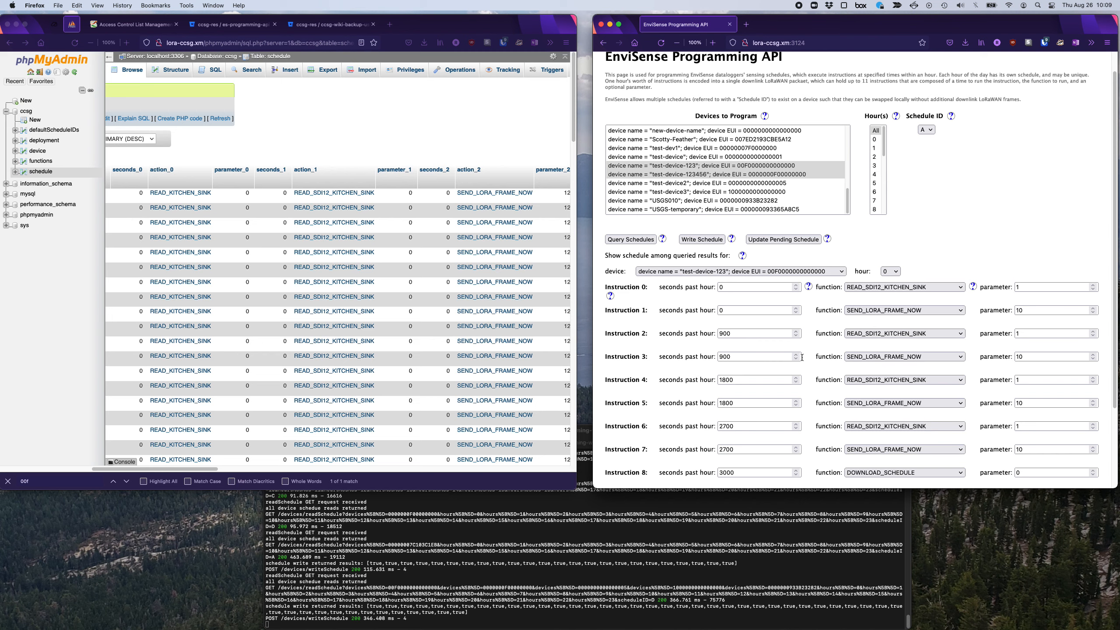
{"action": "left_click", "coordinate": [927, 130]}
{"action": "left_click", "coordinate": [926, 132]}
{"action": "scroll", "coordinate": [837, 423], "scroll_direction": "down", "scroll_amount": 3}
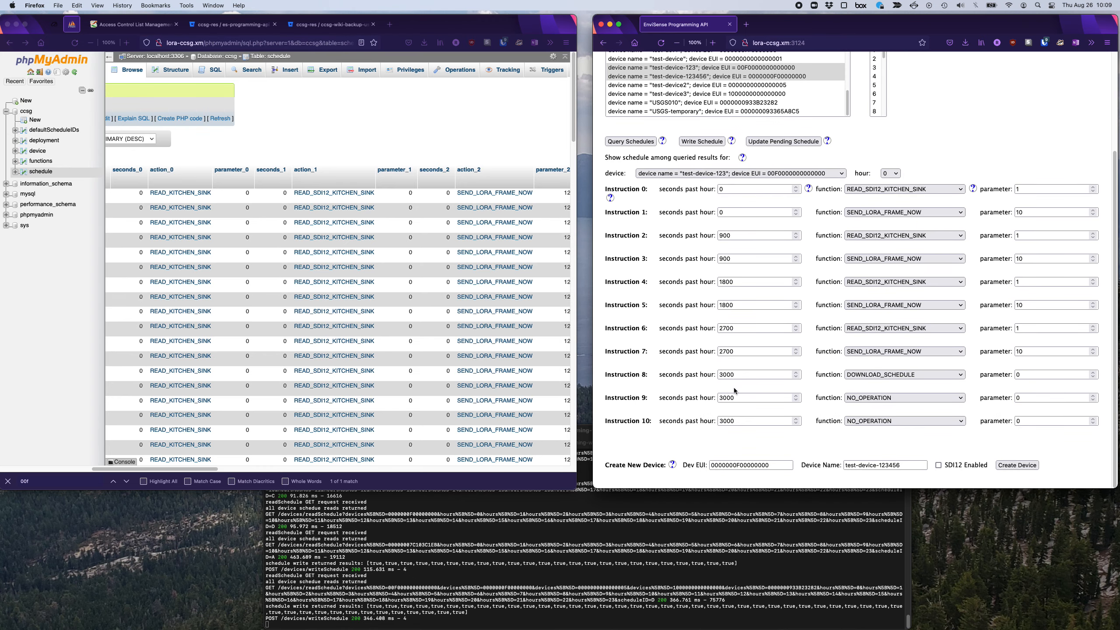
{"action": "scroll", "coordinate": [874, 310], "scroll_direction": "up", "scroll_amount": 1}
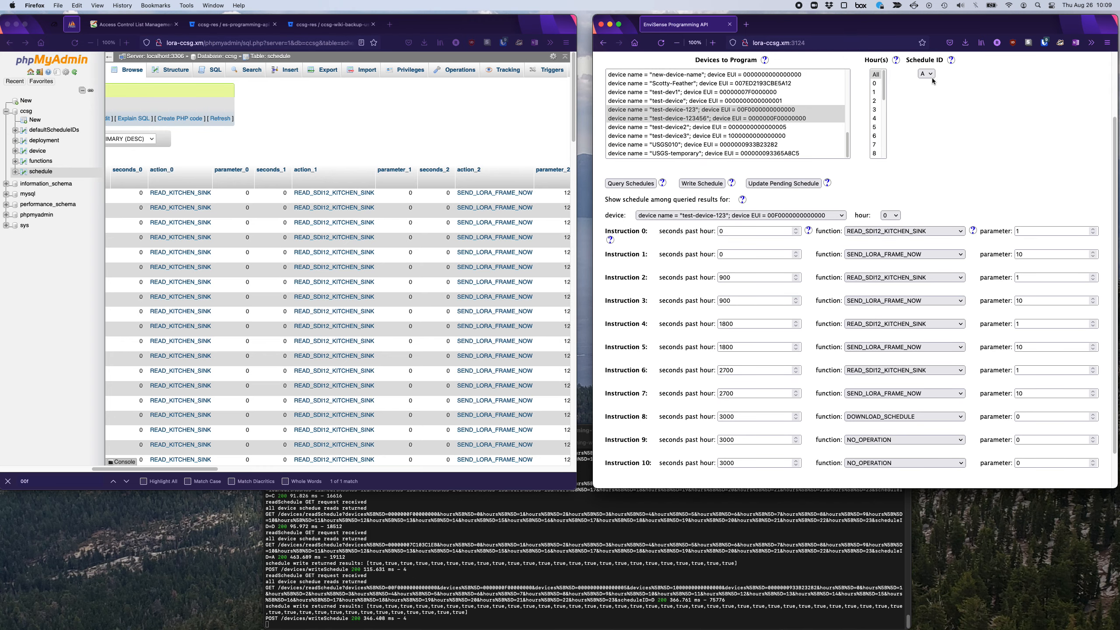
Step: Open the device table of the ccsg database and check the pending schedule IDs of test-device-123 and test-device-123456
{"action": "left_click", "coordinate": [44, 140]}
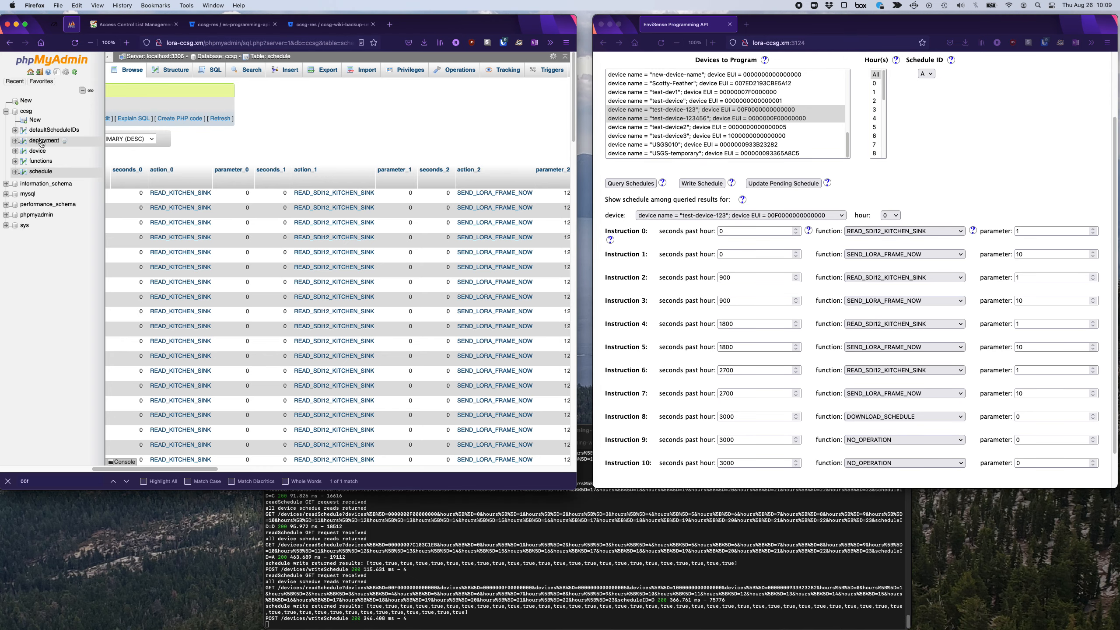
{"action": "left_click", "coordinate": [37, 154]}
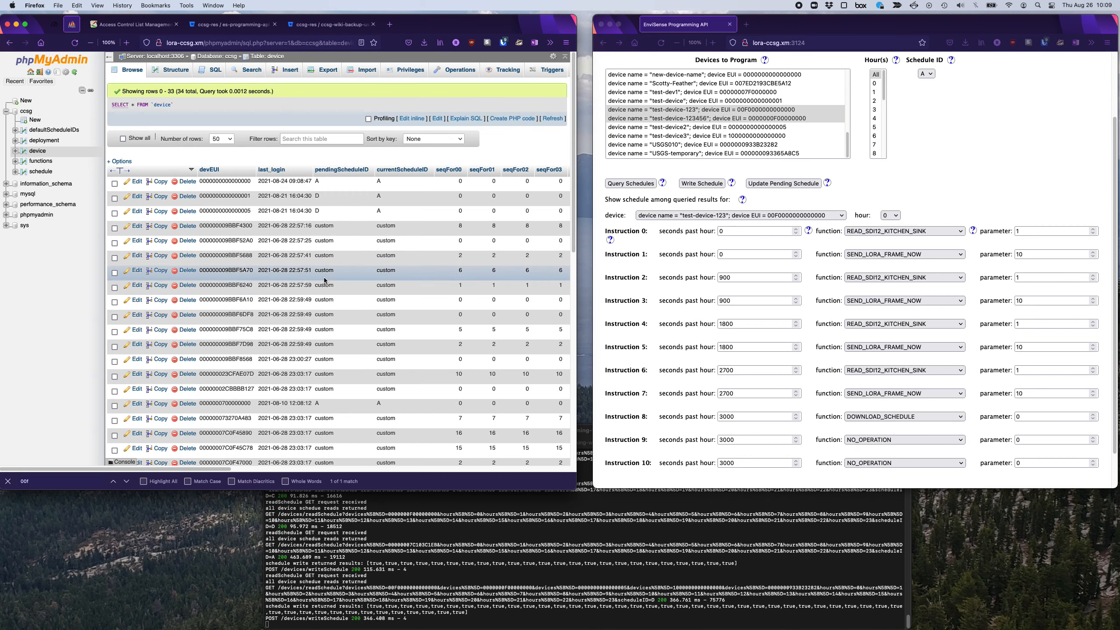
{"action": "scroll", "coordinate": [305, 322], "scroll_direction": "down", "scroll_amount": 5}
{"action": "scroll", "coordinate": [305, 322], "scroll_direction": "down", "scroll_amount": 8}
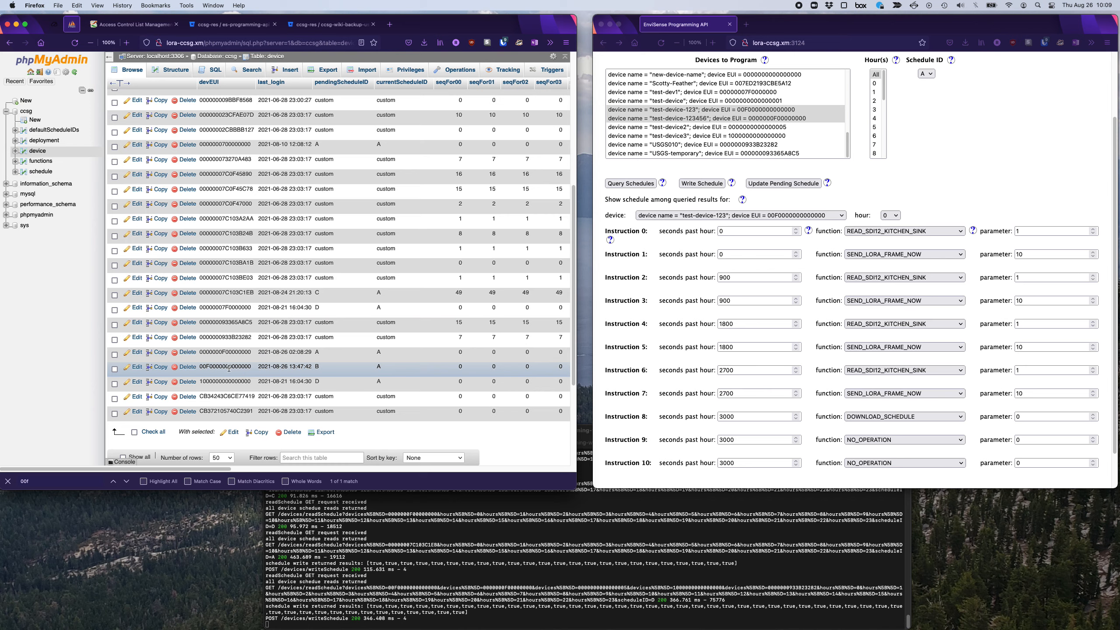
{"action": "double_click", "coordinate": [229, 368]}
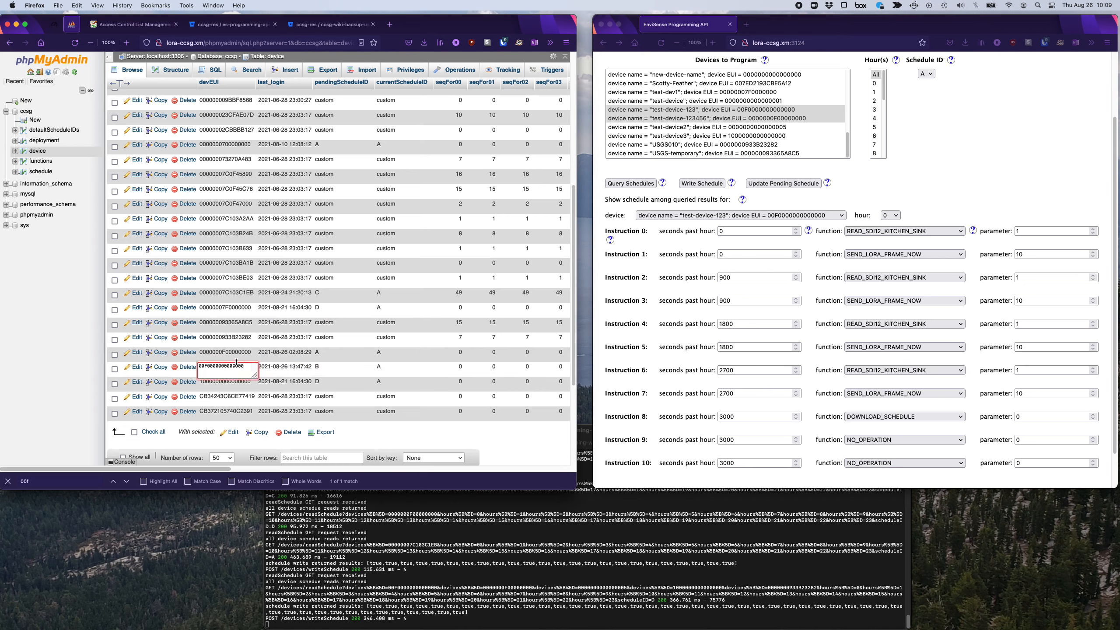
{"action": "double_click", "coordinate": [230, 353]}
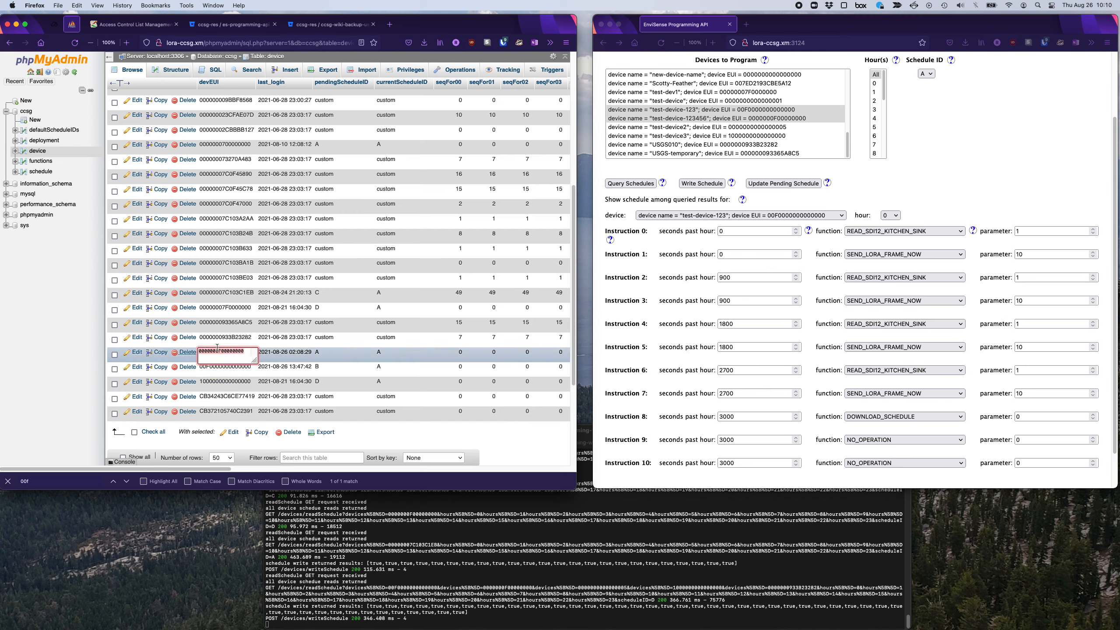
Step: Query schedule ID C for all hours of test-device-123456 only
{"action": "left_click", "coordinate": [941, 146]}
{"action": "left_click", "coordinate": [932, 74]}
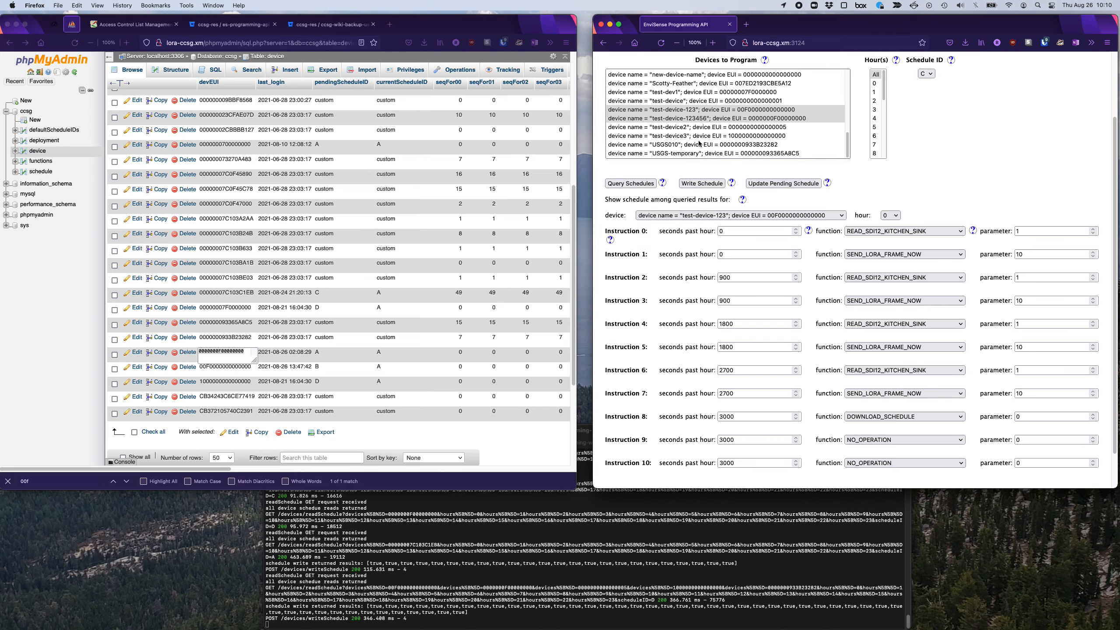
{"action": "left_click", "coordinate": [670, 118]}
{"action": "left_click", "coordinate": [642, 184]}
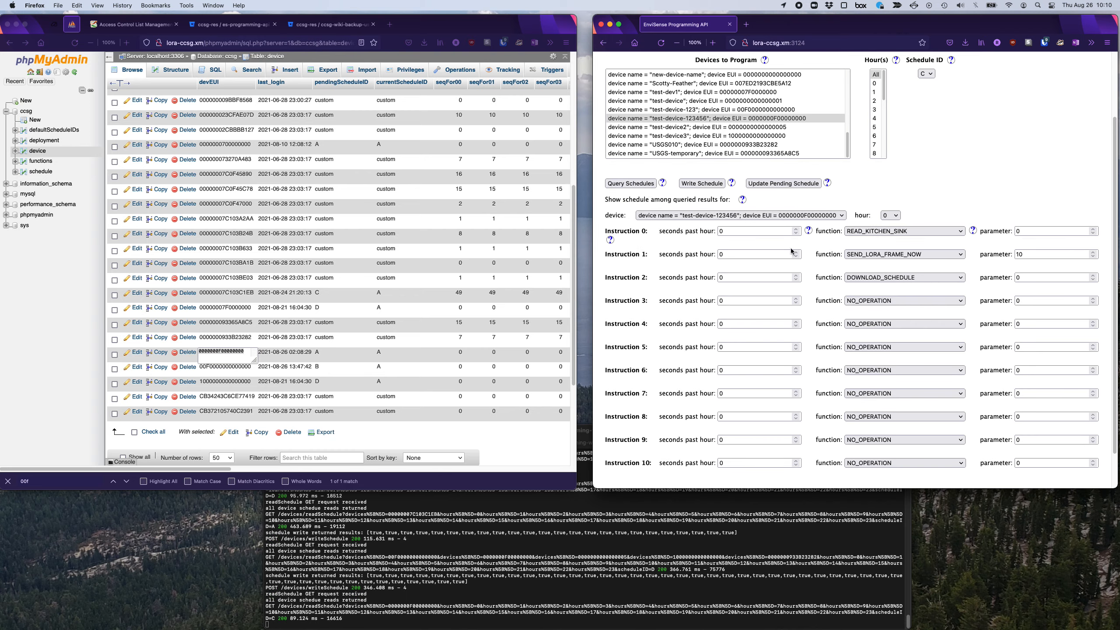
Step: Show the queried schedule of test-device-123456 for hour 8 and for hour 6
{"action": "left_click", "coordinate": [891, 216]}
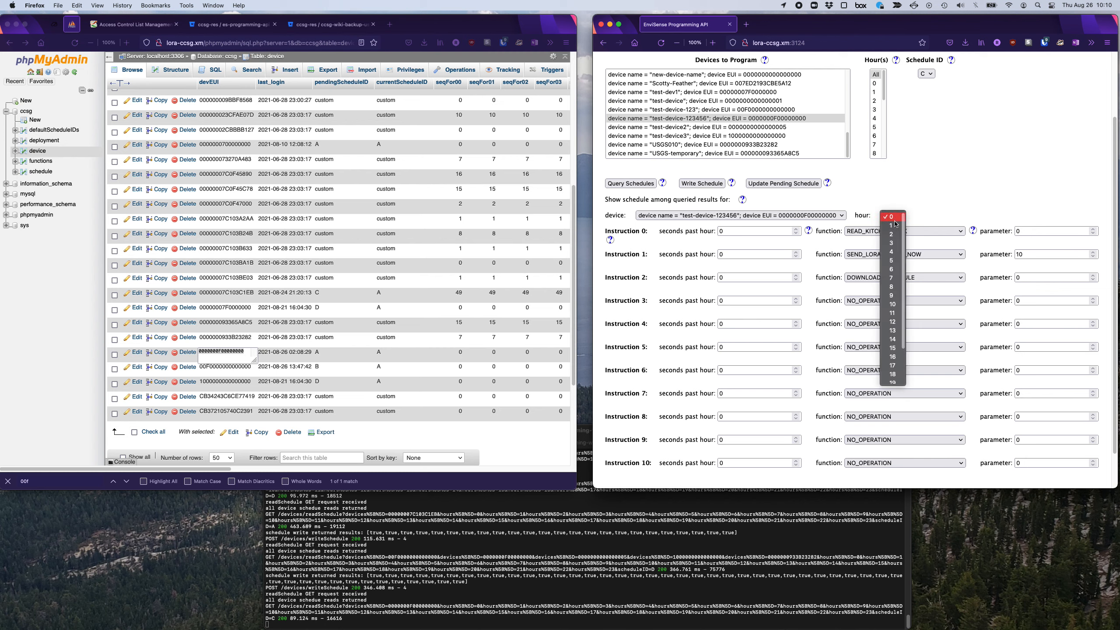
{"action": "left_click", "coordinate": [888, 286]}
{"action": "left_click", "coordinate": [890, 215]}
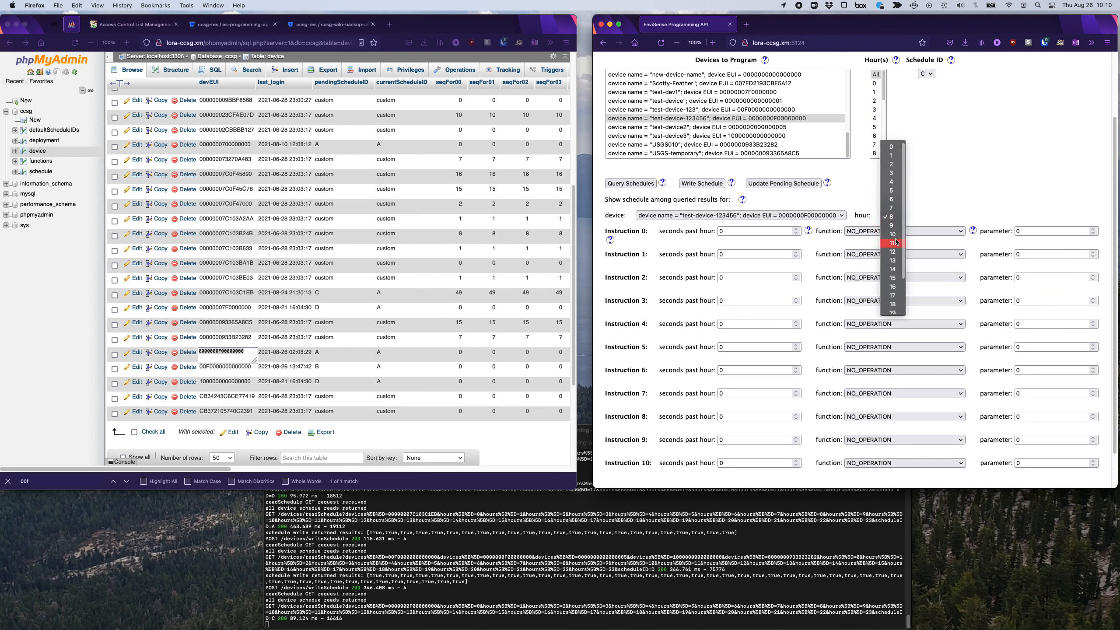
{"action": "left_click", "coordinate": [896, 201]}
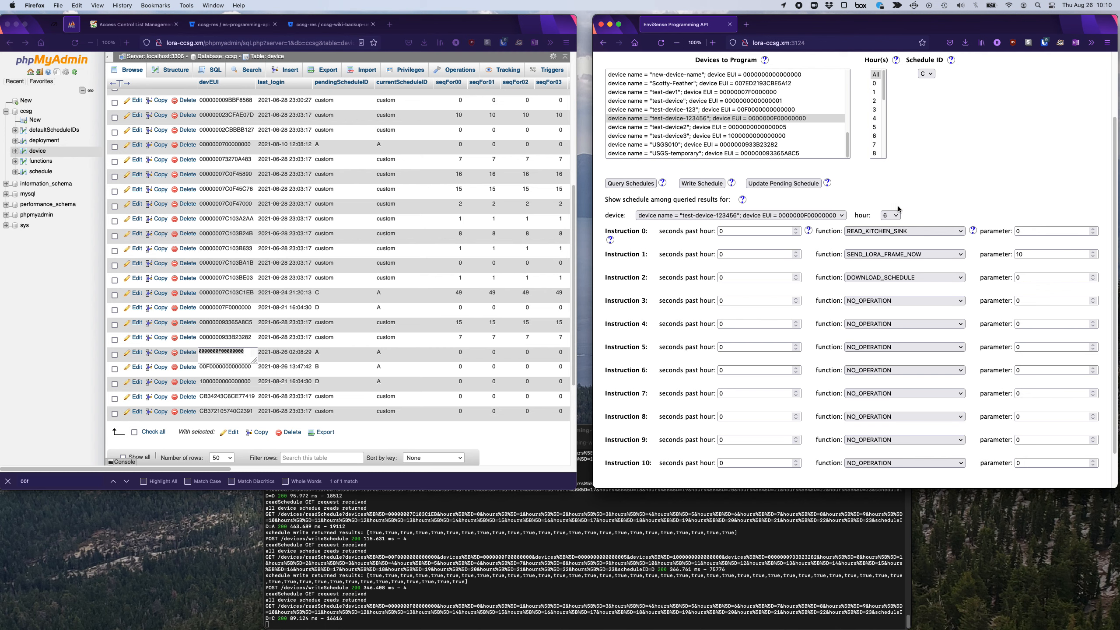
Step: Update the pending schedule of test-device-123456 to C and reload the device table in phpMyAdmin to verify it
{"action": "left_click", "coordinate": [784, 186]}
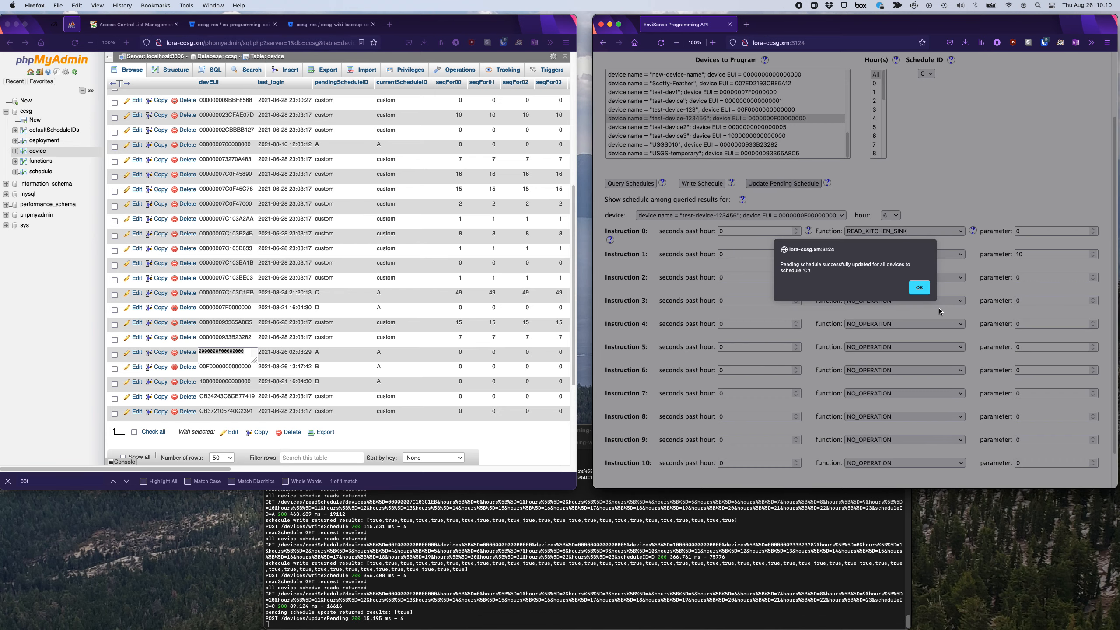
{"action": "left_click", "coordinate": [919, 287]}
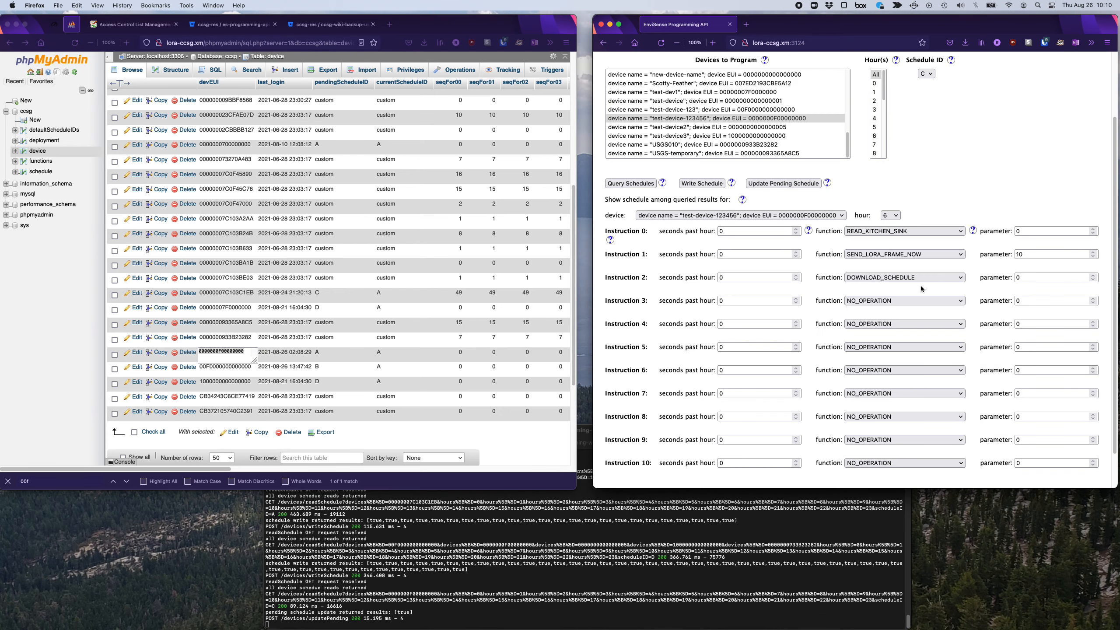
{"action": "left_click", "coordinate": [74, 43]}
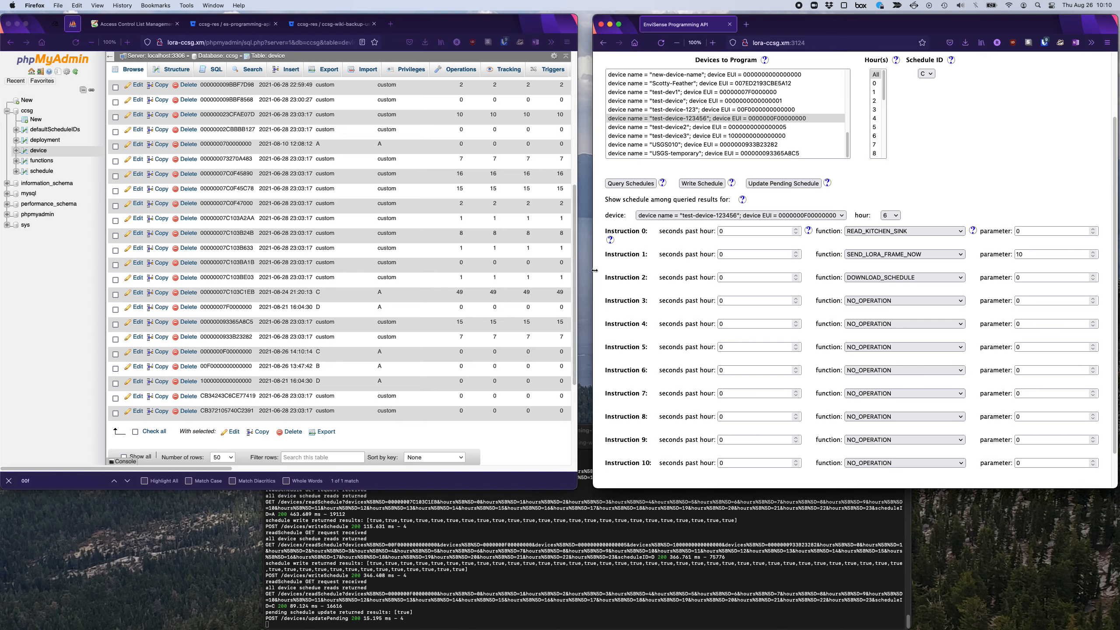
Step: Widen the EnviSense Programming API window so that each instruction's fields fit on one line
{"action": "left_click", "coordinate": [702, 244]}
{"action": "scroll", "coordinate": [702, 244], "scroll_direction": "up", "scroll_amount": 1}
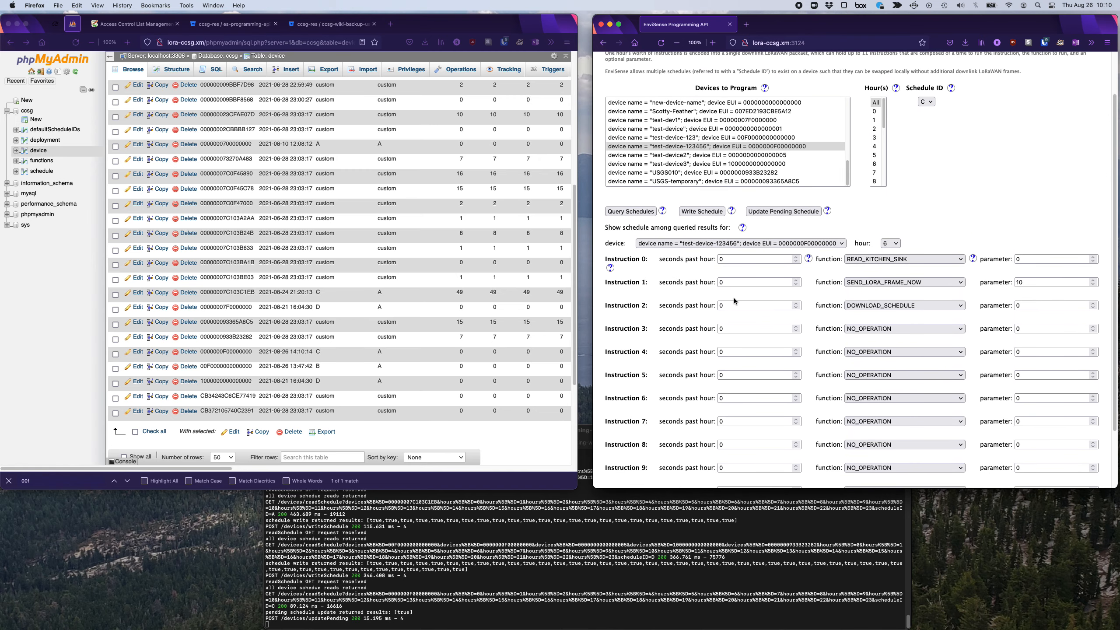
{"action": "scroll", "coordinate": [734, 298], "scroll_direction": "up", "scroll_amount": 3}
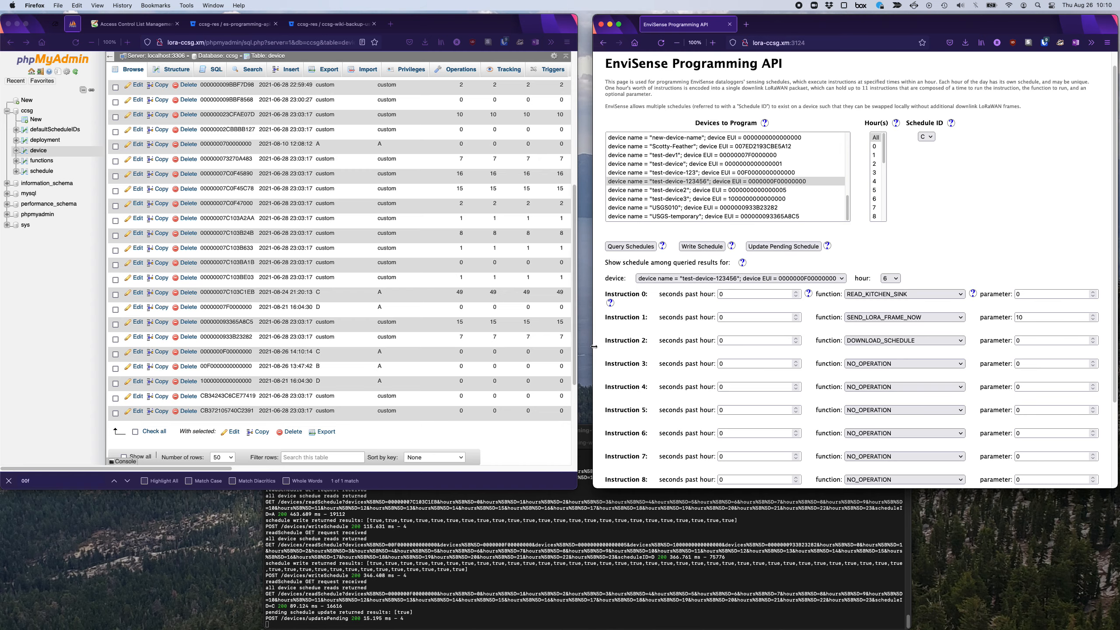
{"action": "left_click_drag", "start_coordinate": [594, 346], "coordinate": [533, 347]}
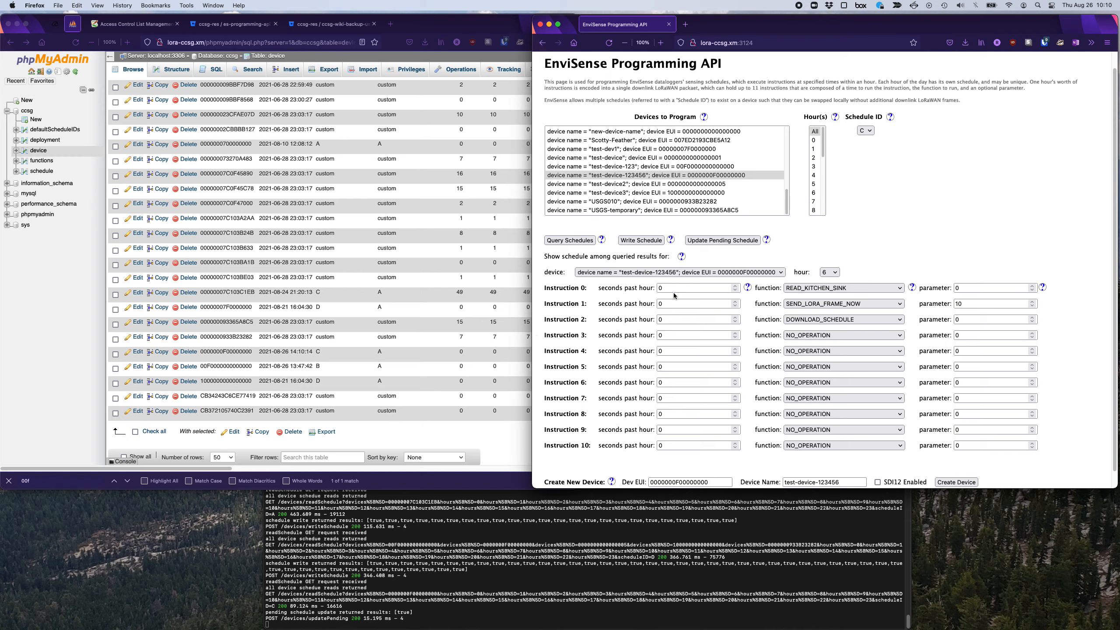
{"action": "left_click", "coordinate": [1107, 43]}
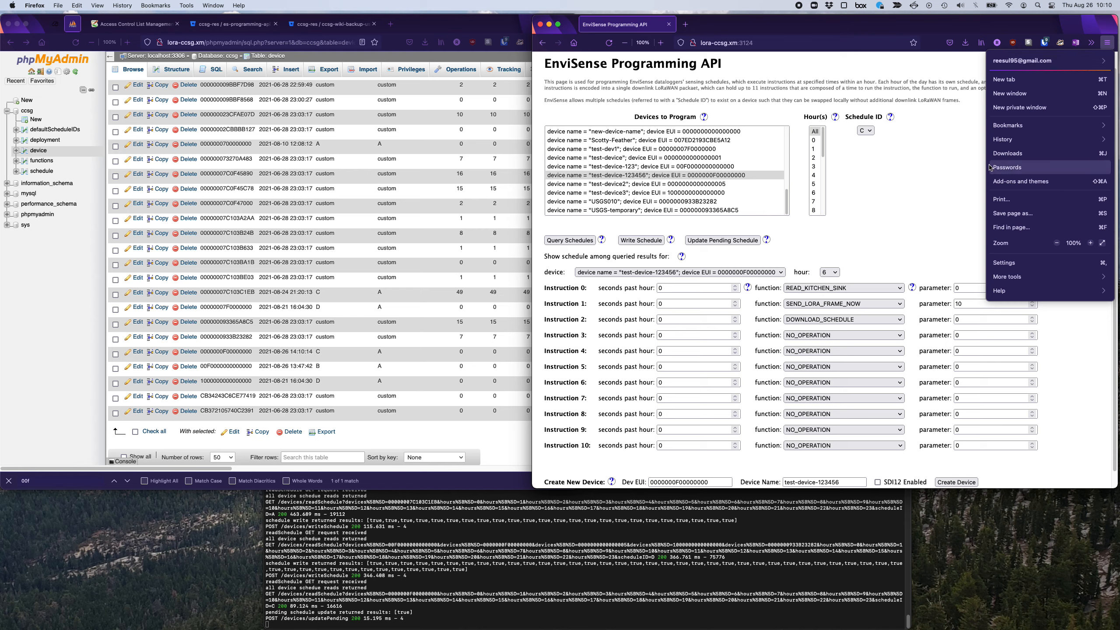
{"action": "left_click", "coordinate": [948, 180]}
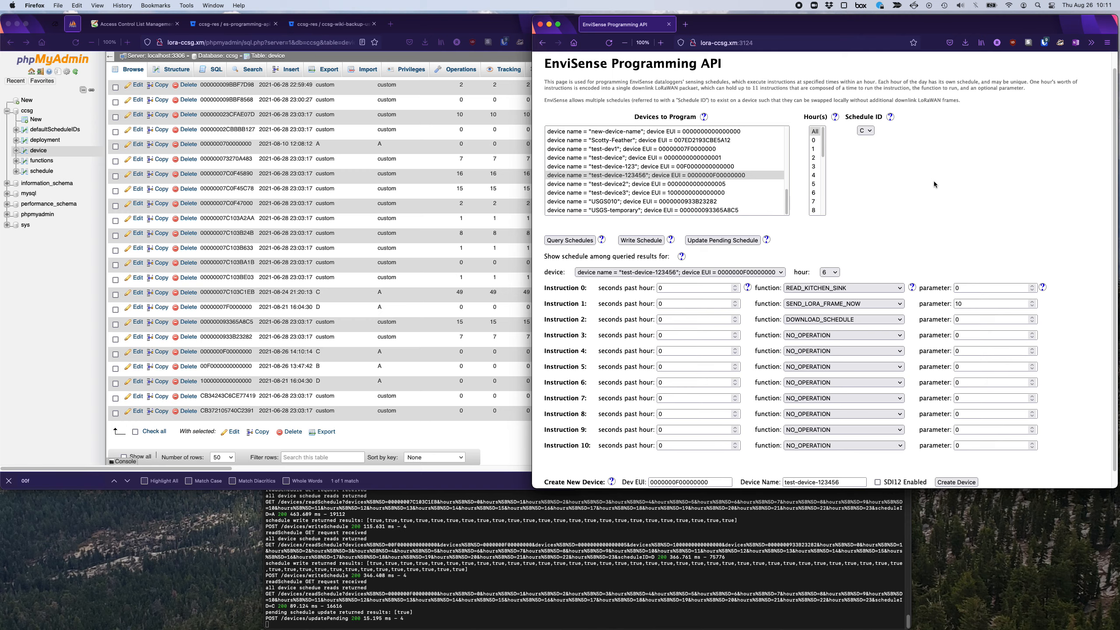
{"action": "left_click_drag", "start_coordinate": [533, 229], "coordinate": [447, 229]}
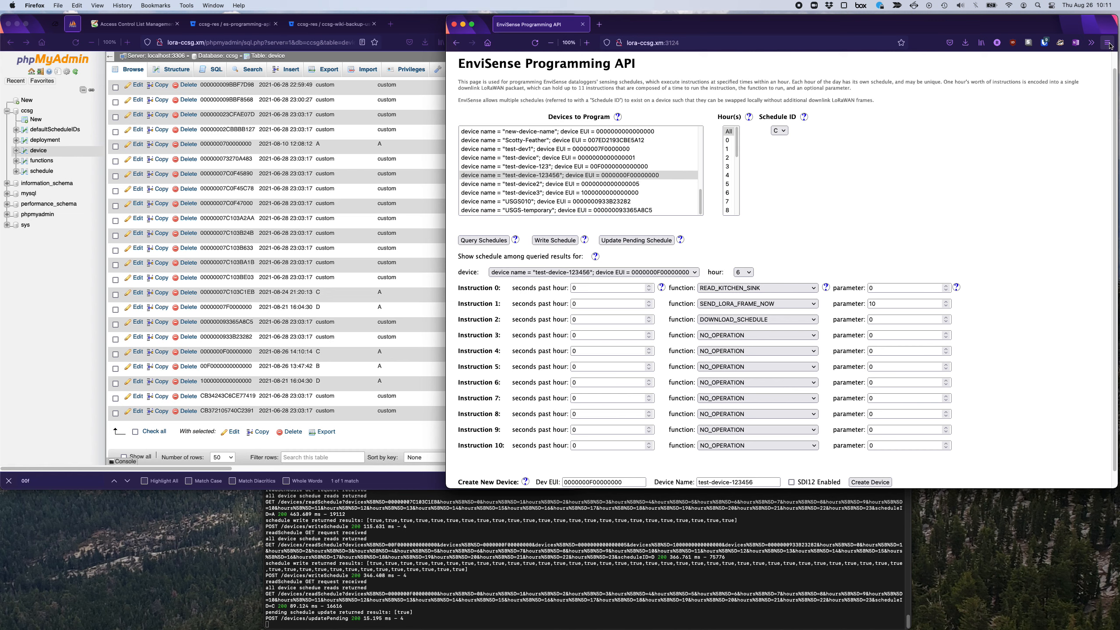
Step: Open the Web Developer Tools for the EnviSense Programming API page to view its console log
{"action": "left_click", "coordinate": [1108, 43]}
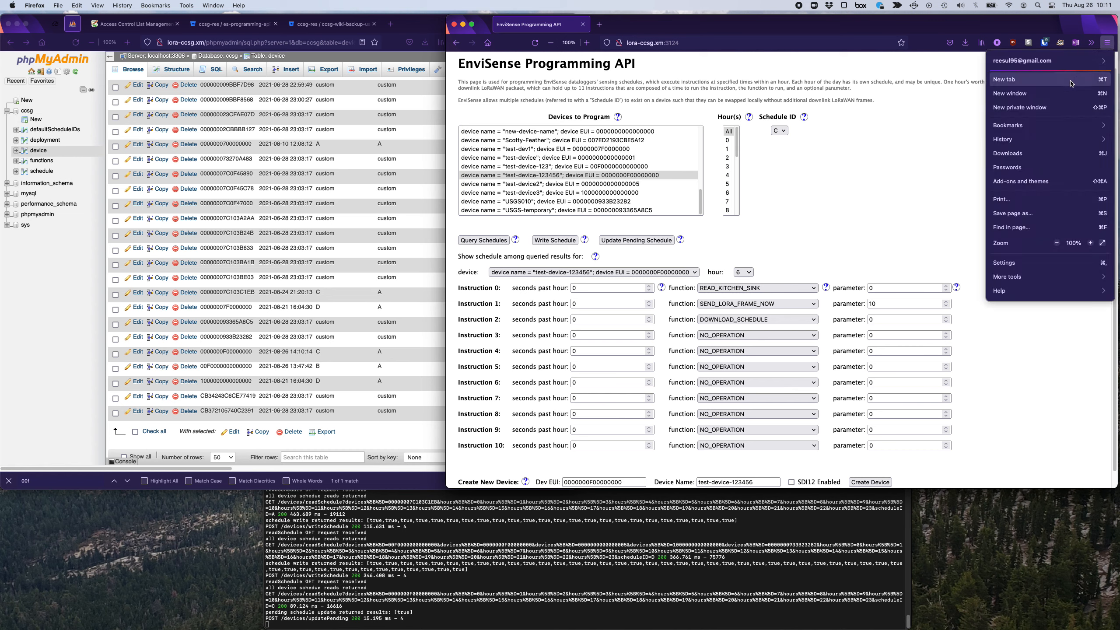
{"action": "left_click", "coordinate": [1028, 277]}
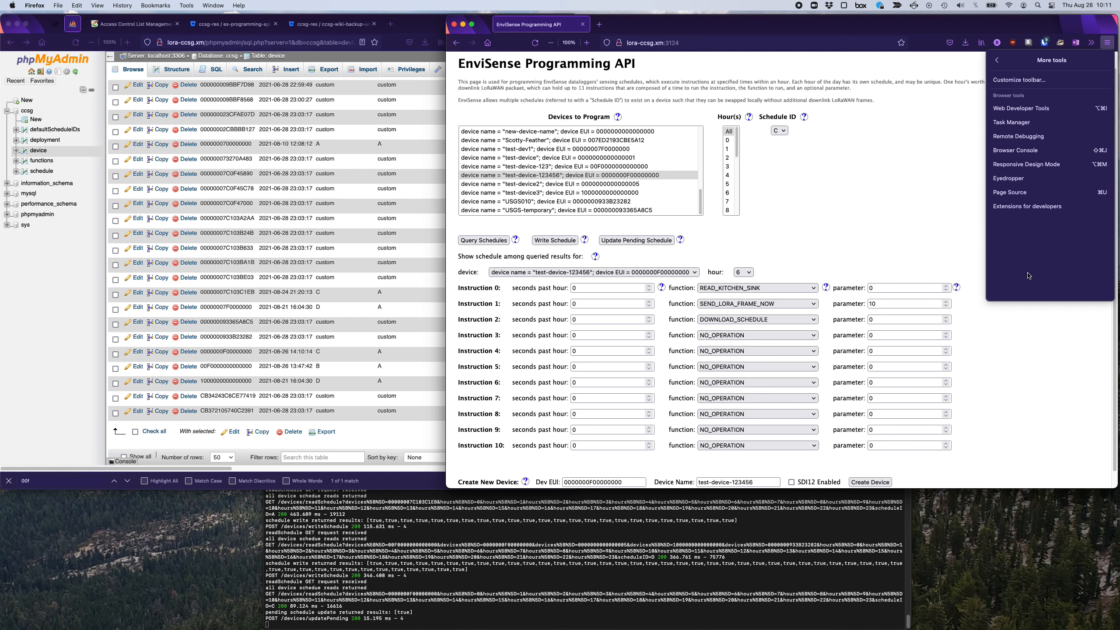
{"action": "left_click", "coordinate": [1036, 109]}
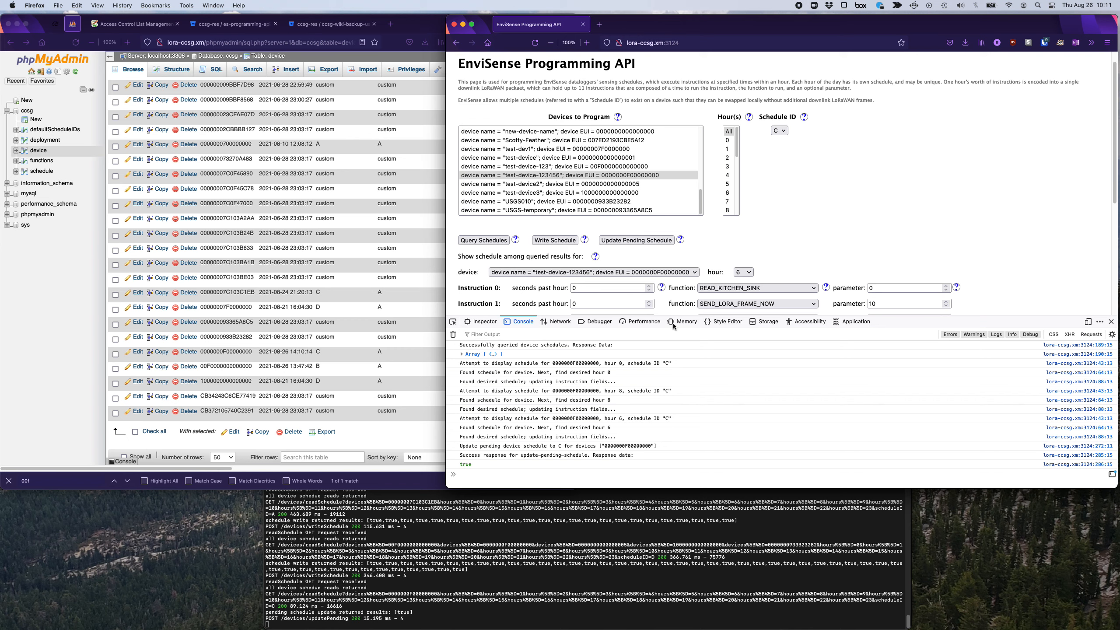
Step: Show the queried schedule of test-device-123456 for hour 11 and check the messages logged in the console
{"action": "left_click", "coordinate": [739, 270]}
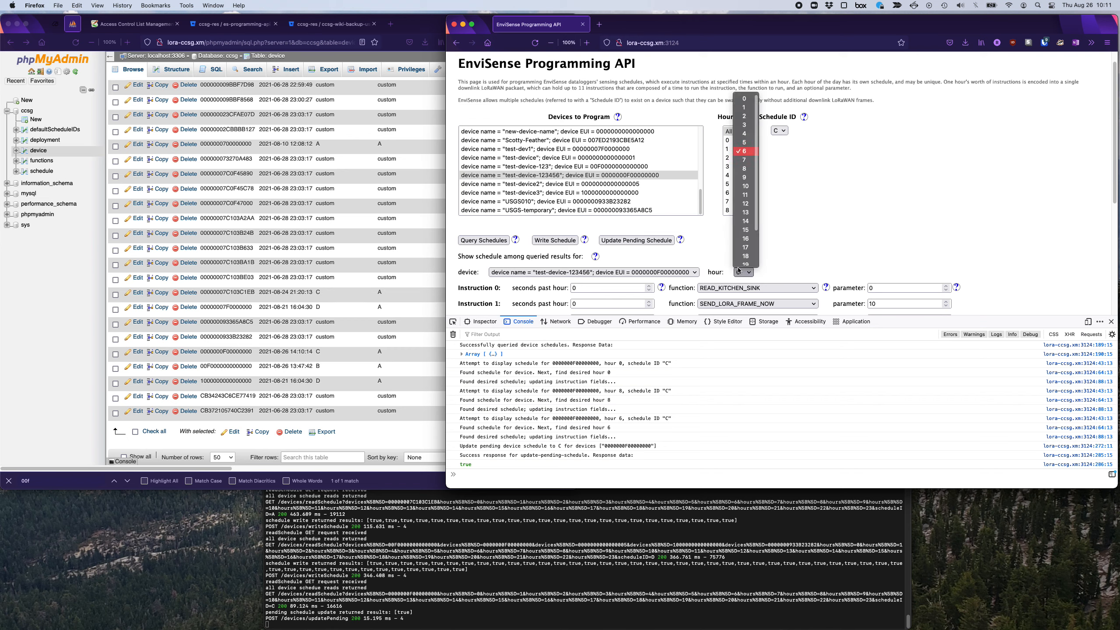
{"action": "left_click", "coordinate": [745, 195]}
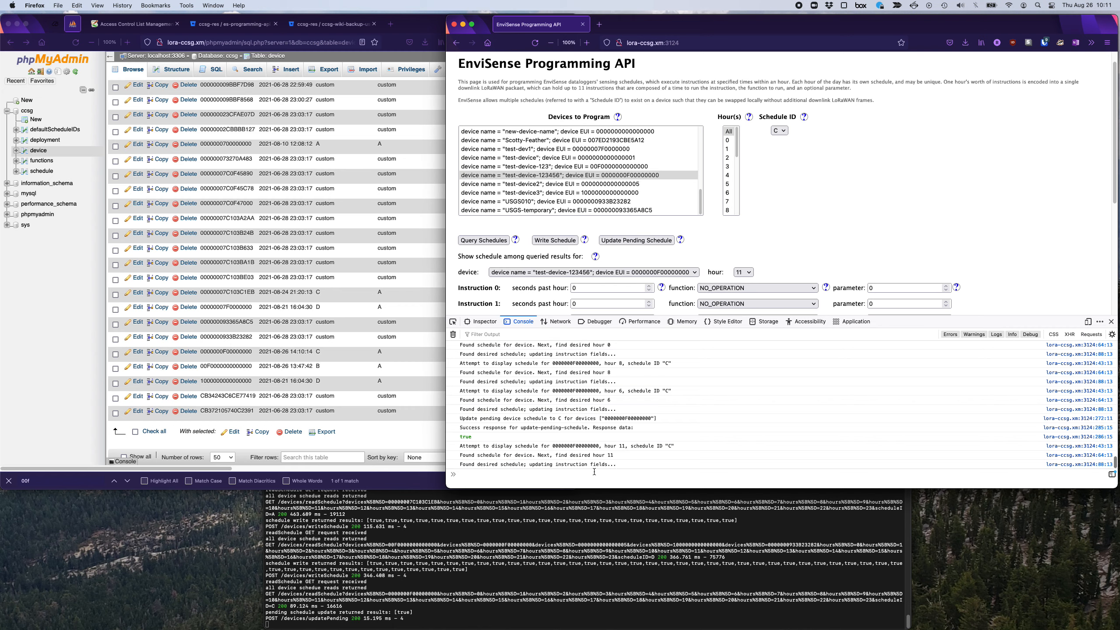
{"action": "scroll", "coordinate": [783, 222], "scroll_direction": "down", "scroll_amount": 1}
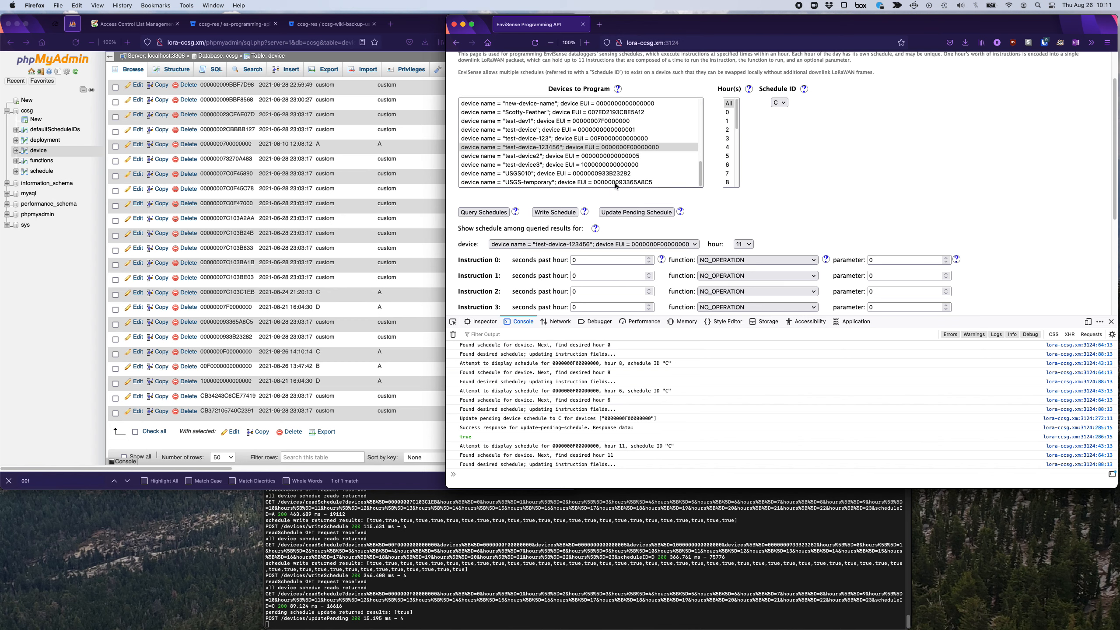
Step: View the web server's log in Terminal, and close the developer tools on the EnviSense Programming API page
{"action": "left_click", "coordinate": [503, 587]}
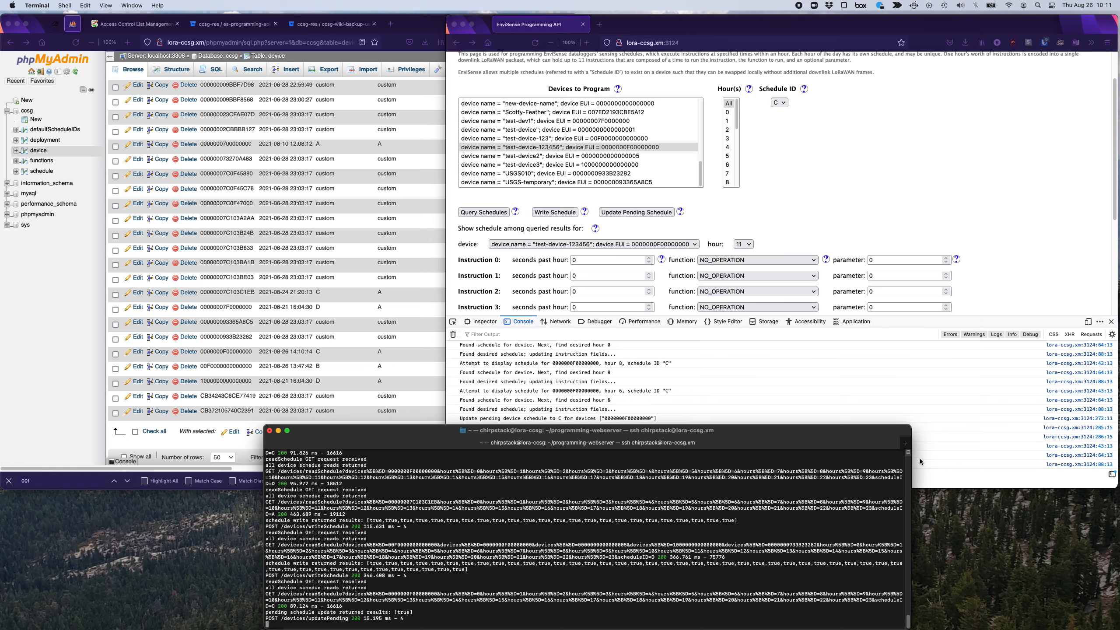
{"action": "left_click", "coordinate": [933, 236]}
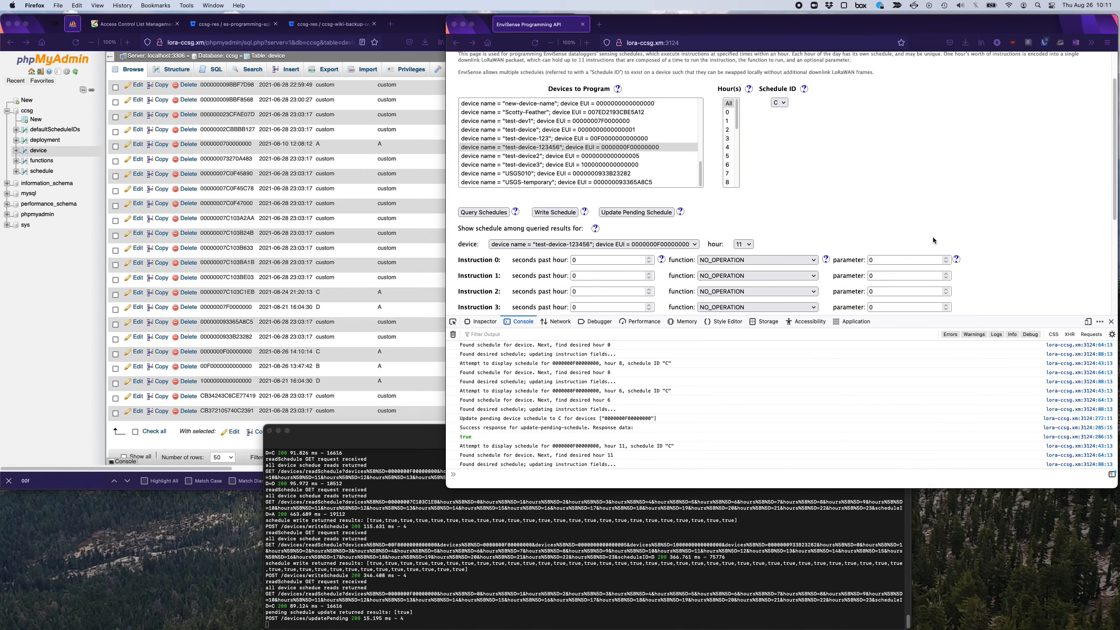
{"action": "left_click", "coordinate": [1109, 322]}
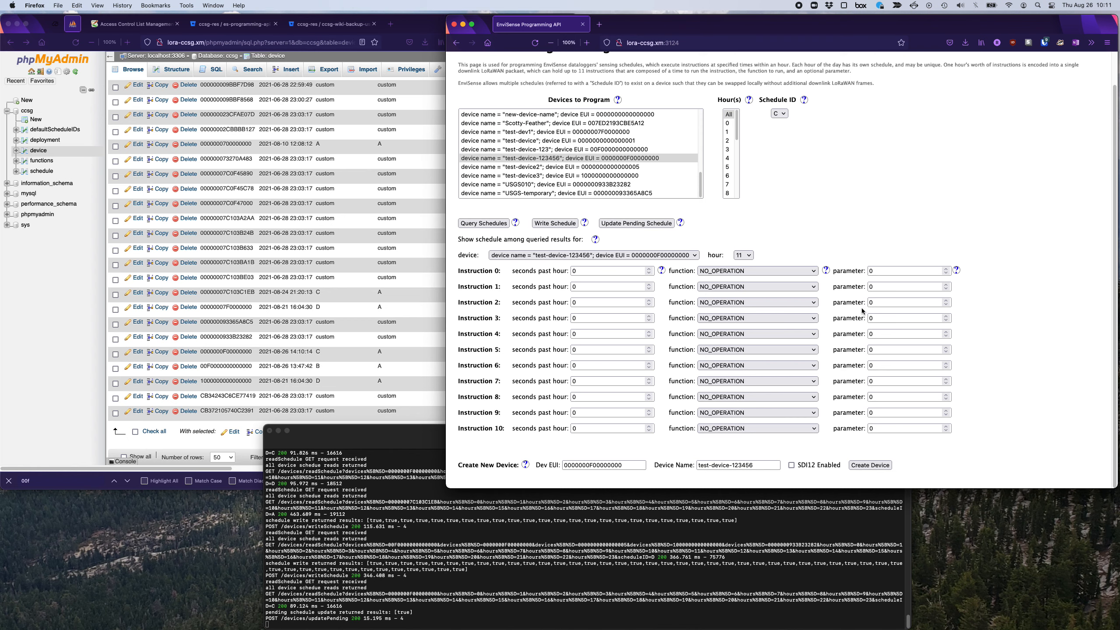
{"action": "scroll", "coordinate": [862, 310], "scroll_direction": "up", "scroll_amount": 2}
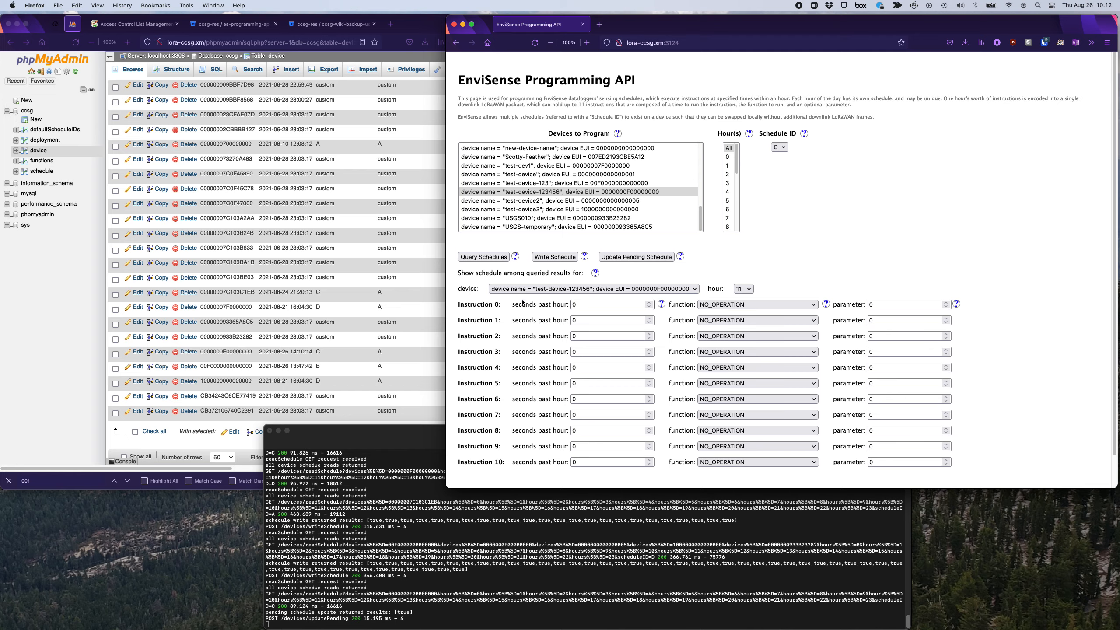
Step: Switch to the es-programming-api repository on Bitbucket and view its source files and the beginning of README.md
{"action": "left_click", "coordinate": [298, 26]}
{"action": "left_click", "coordinate": [261, 27]}
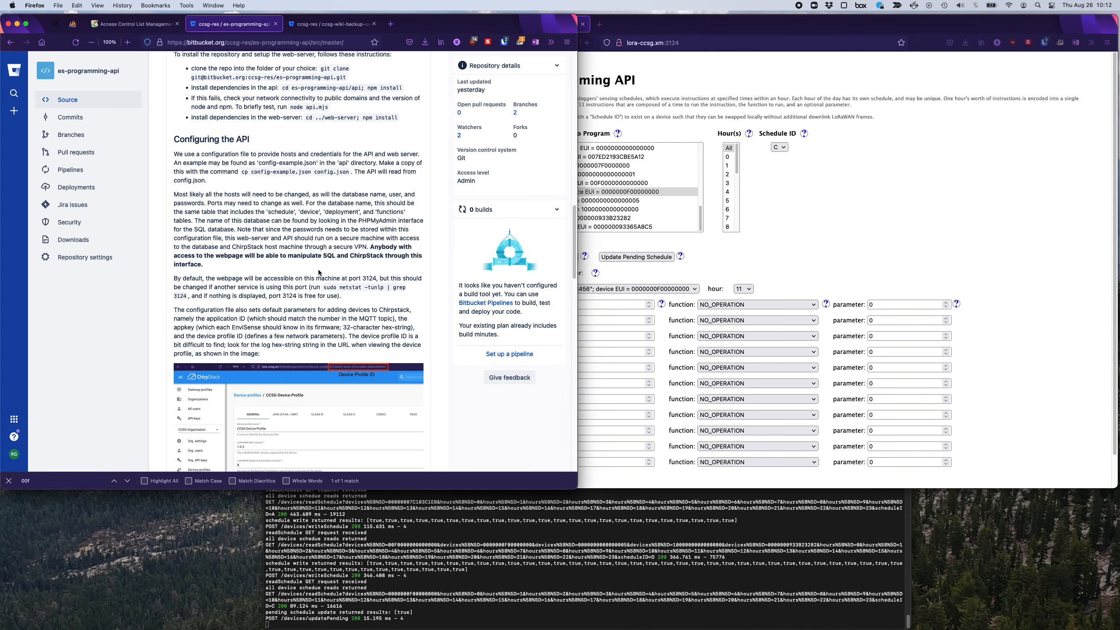
{"action": "scroll", "coordinate": [320, 274], "scroll_direction": "up", "scroll_amount": 10}
{"action": "scroll", "coordinate": [319, 278], "scroll_direction": "up", "scroll_amount": 10}
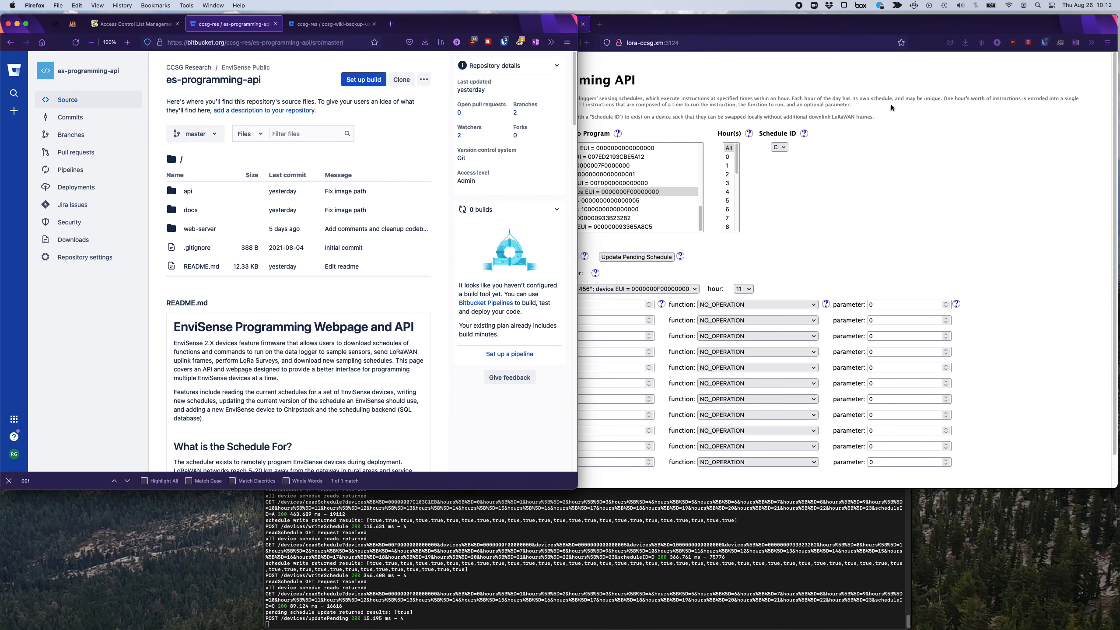
{"action": "left_click", "coordinate": [933, 242]}
{"action": "left_click", "coordinate": [52, 358]}
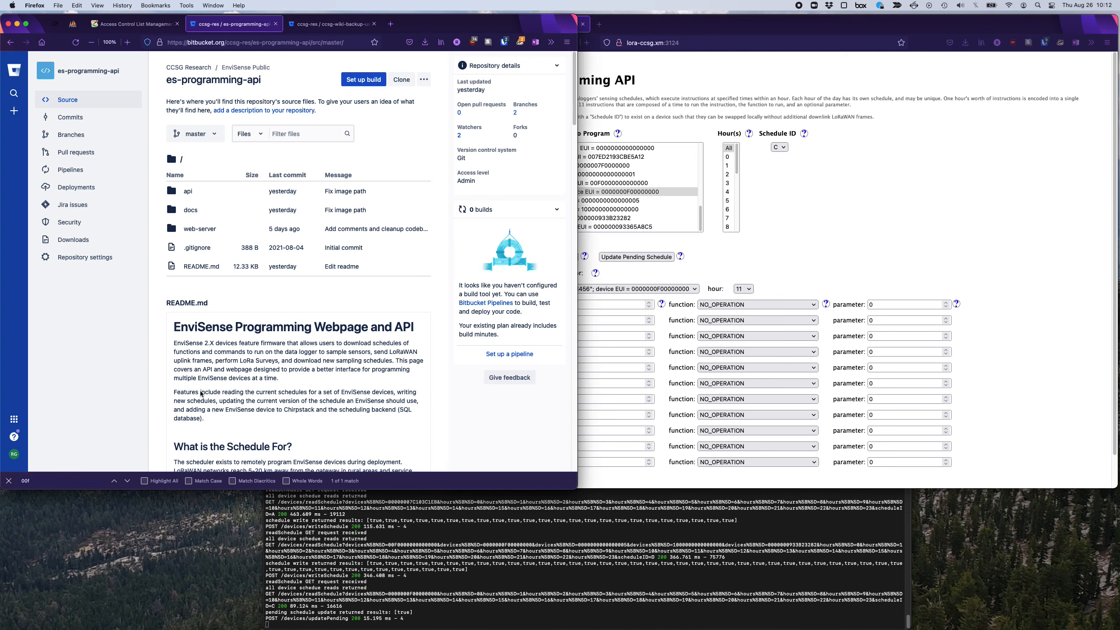